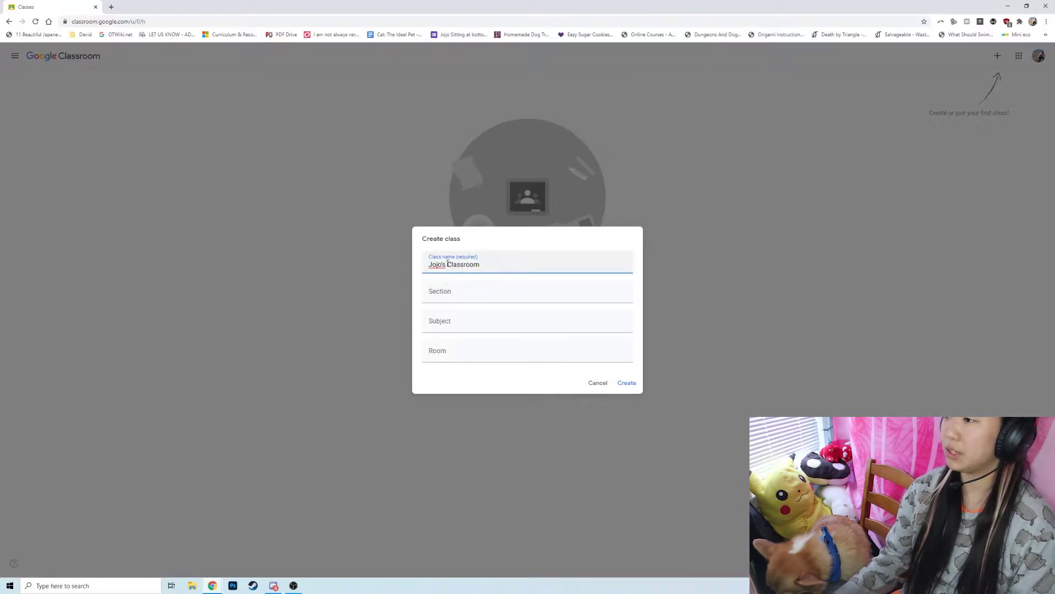
# Rename the class to start with the teacher's name and create it.
pyautogui.moveTo(445, 265); pyautogui.dragTo(405, 264)
pyautogui.write('Ms. Chris')
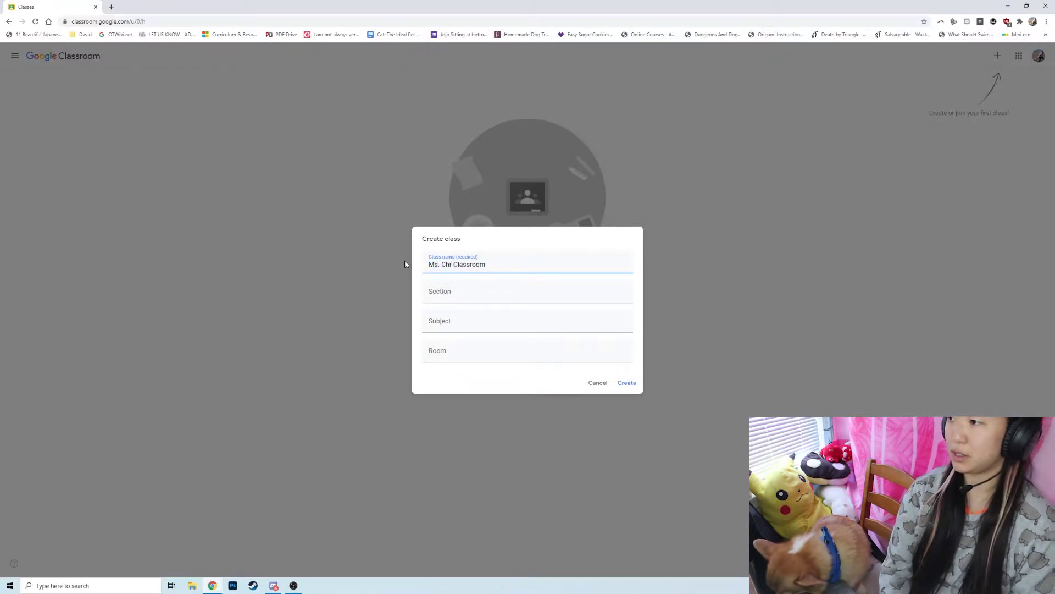
pyautogui.write("tina's")
pyautogui.click(516, 265)
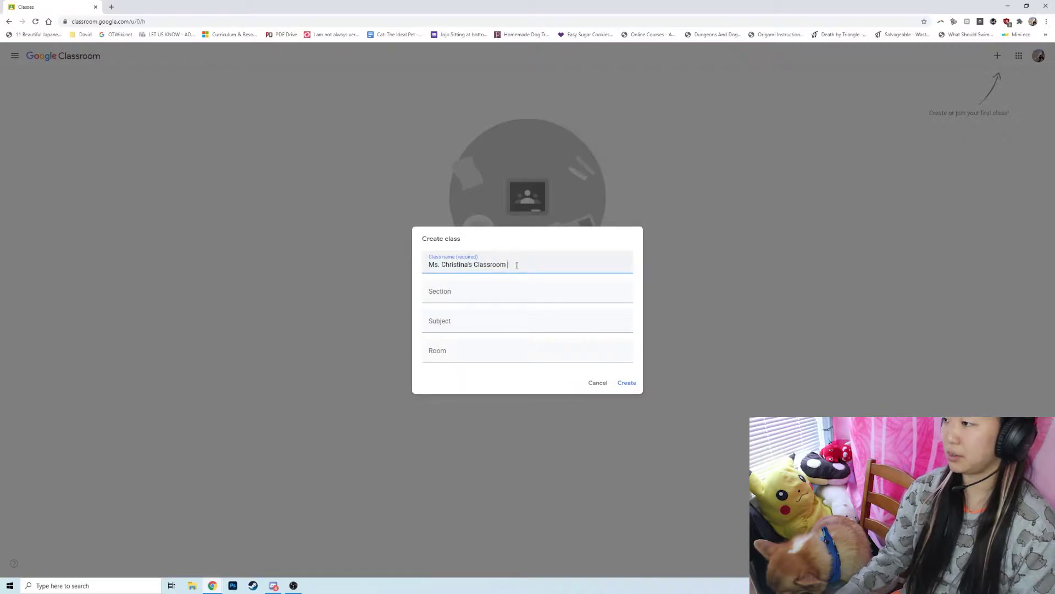
pyautogui.click(630, 382)
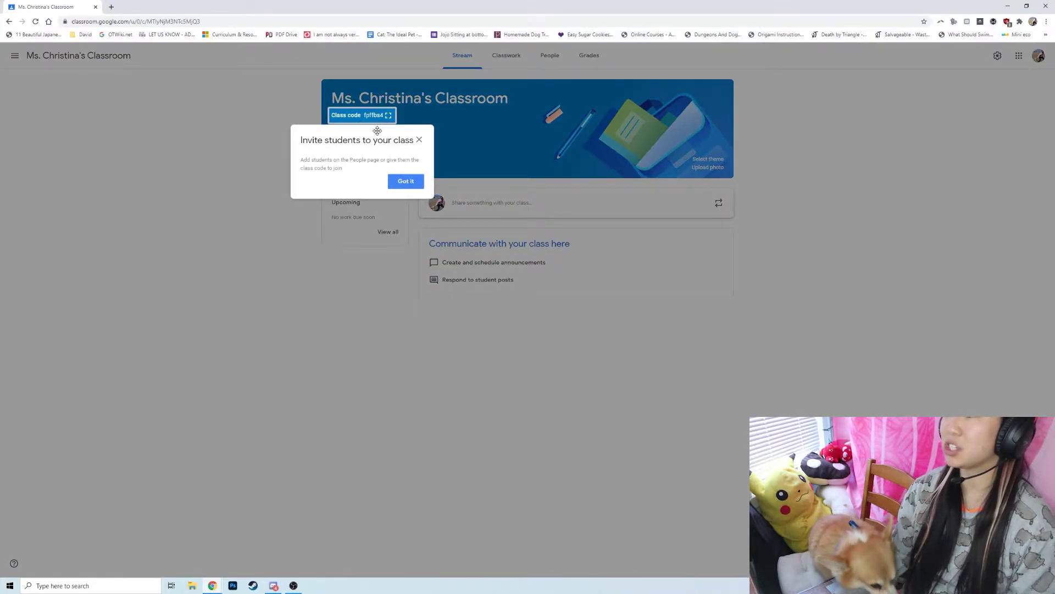
# Dismiss the invite-students tip and preview the class code full screen.
pyautogui.click(405, 181)
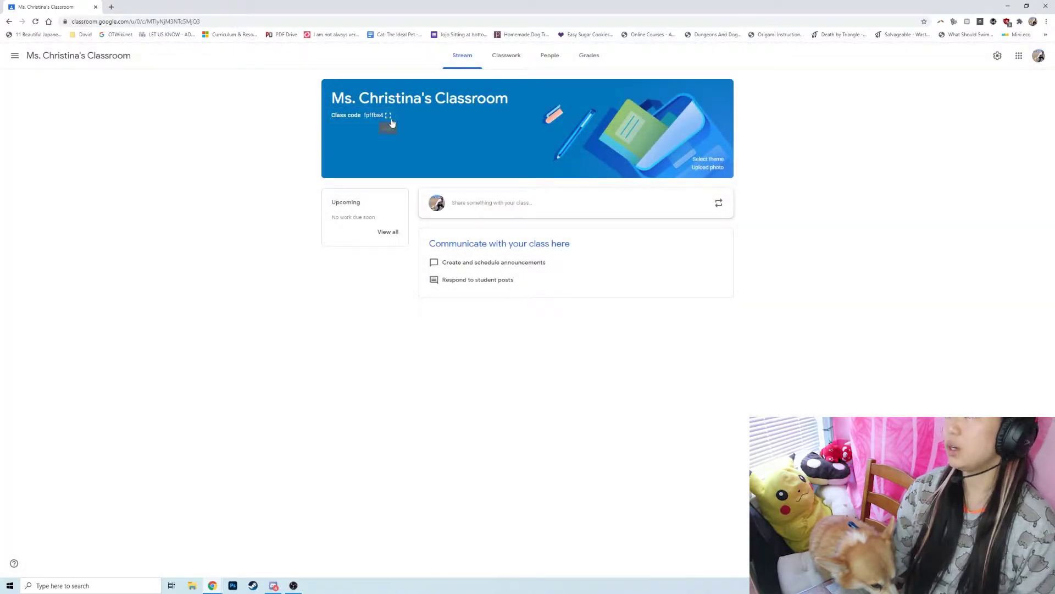
pyautogui.click(388, 115)
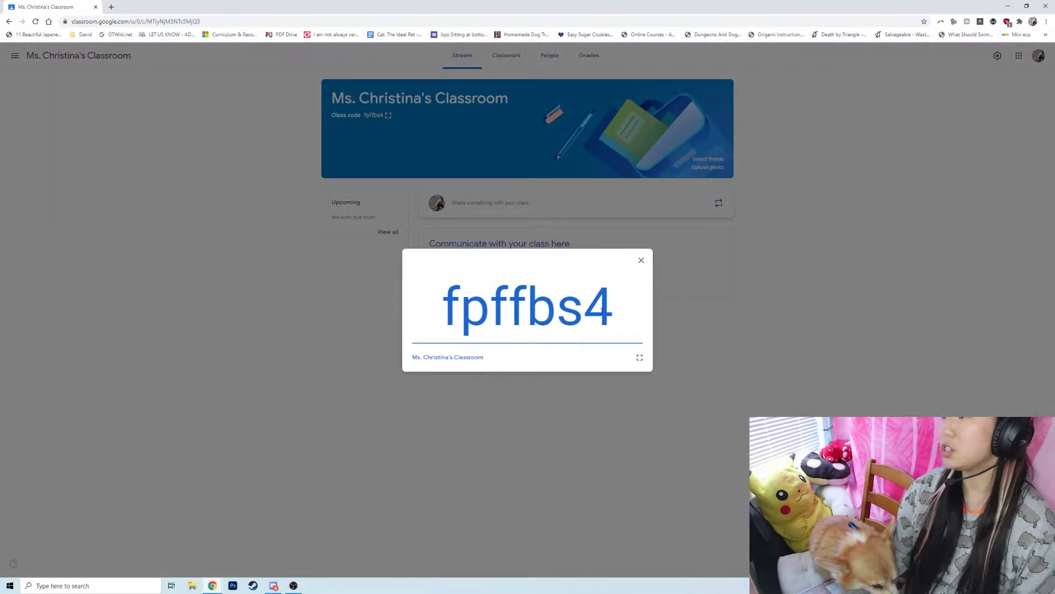
pyautogui.click(640, 261)
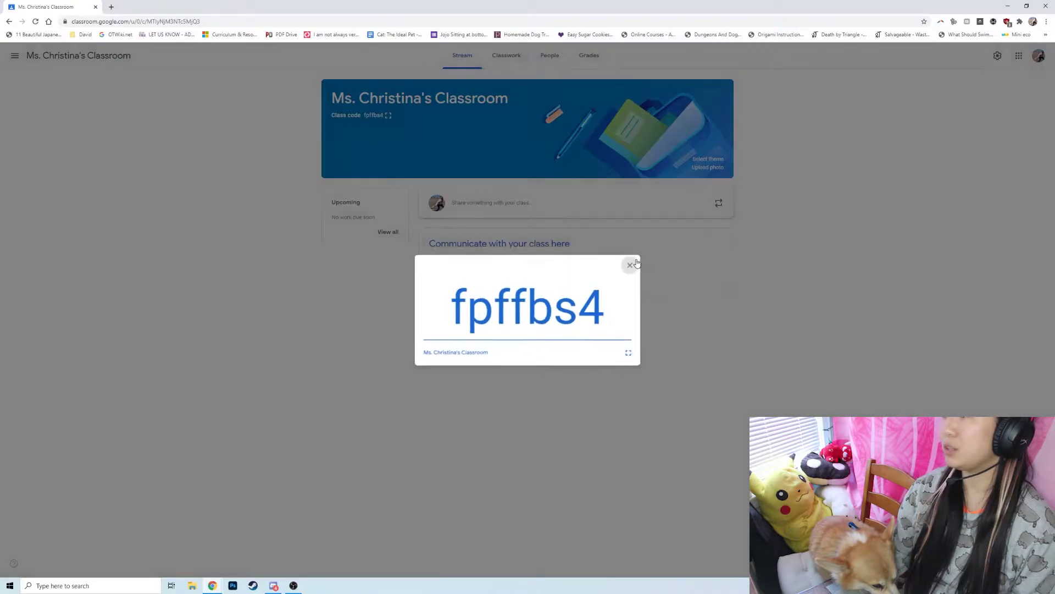
# Check the People page and the Invite students dialog without inviting, then return to Stream.
pyautogui.click(550, 55)
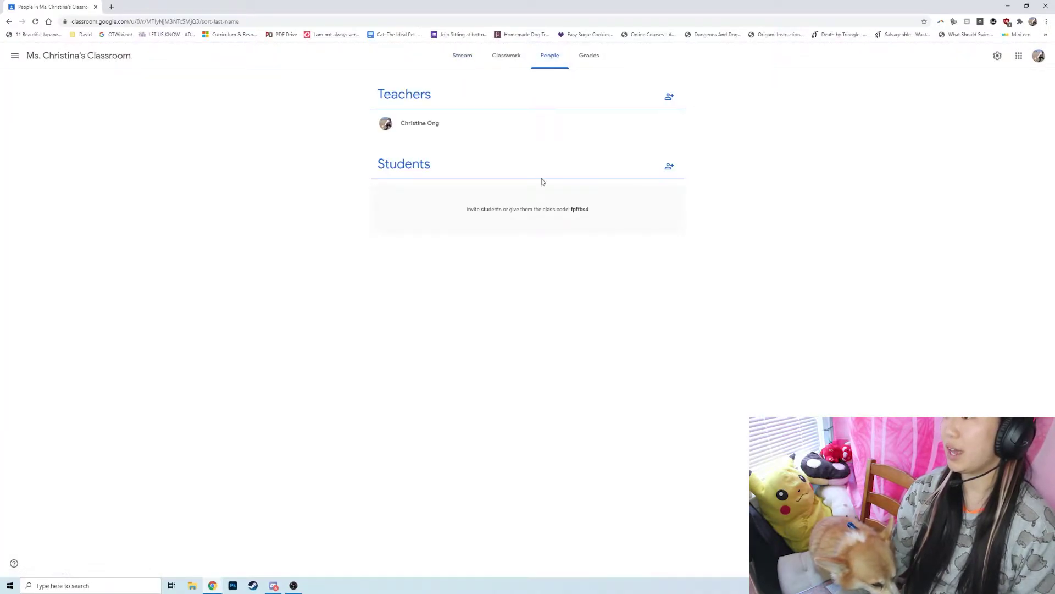
pyautogui.click(671, 166)
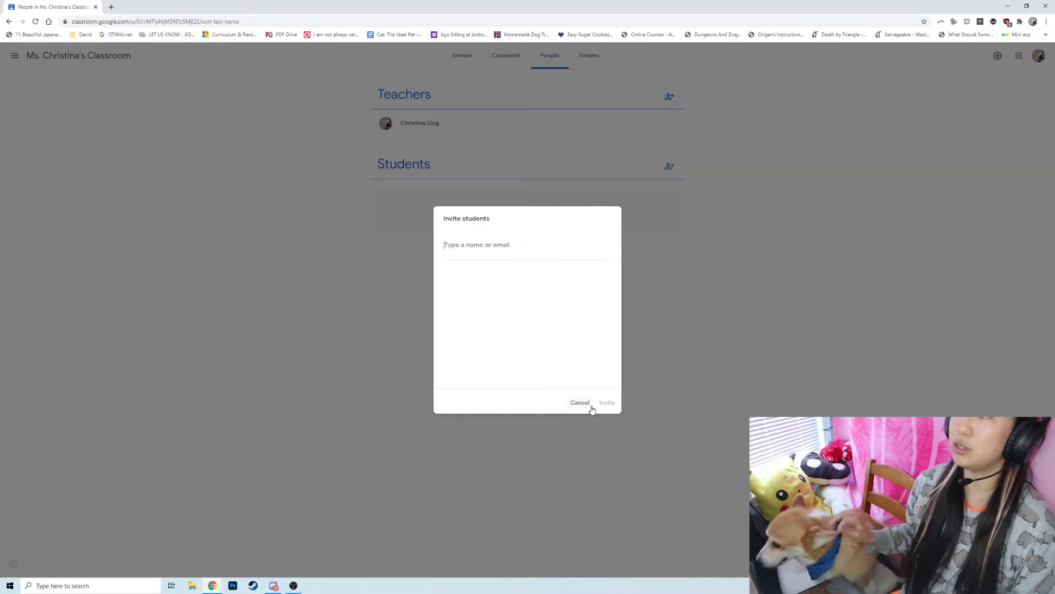
pyautogui.click(591, 407)
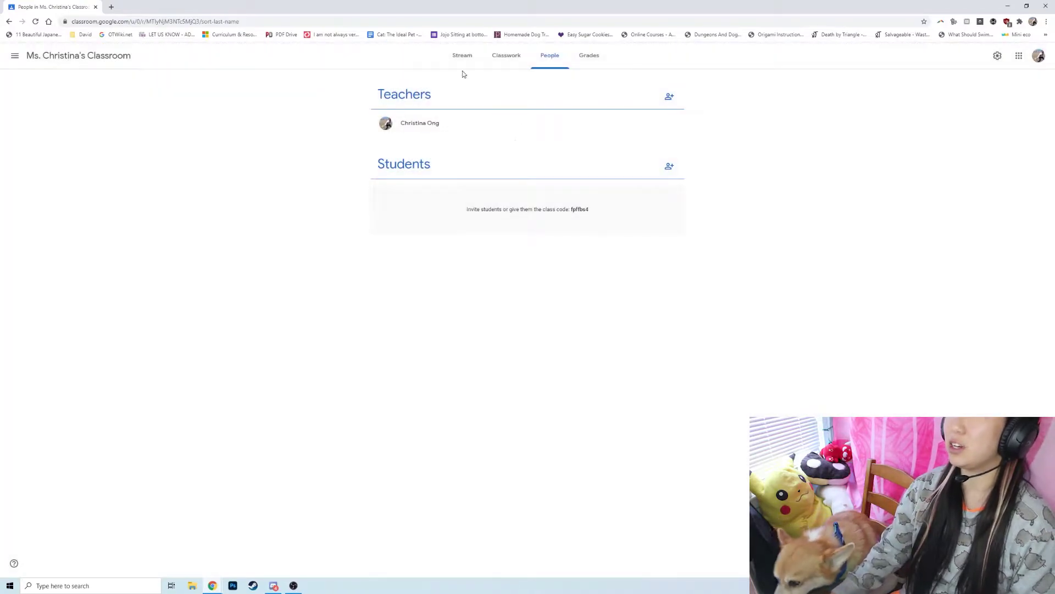
pyautogui.click(463, 57)
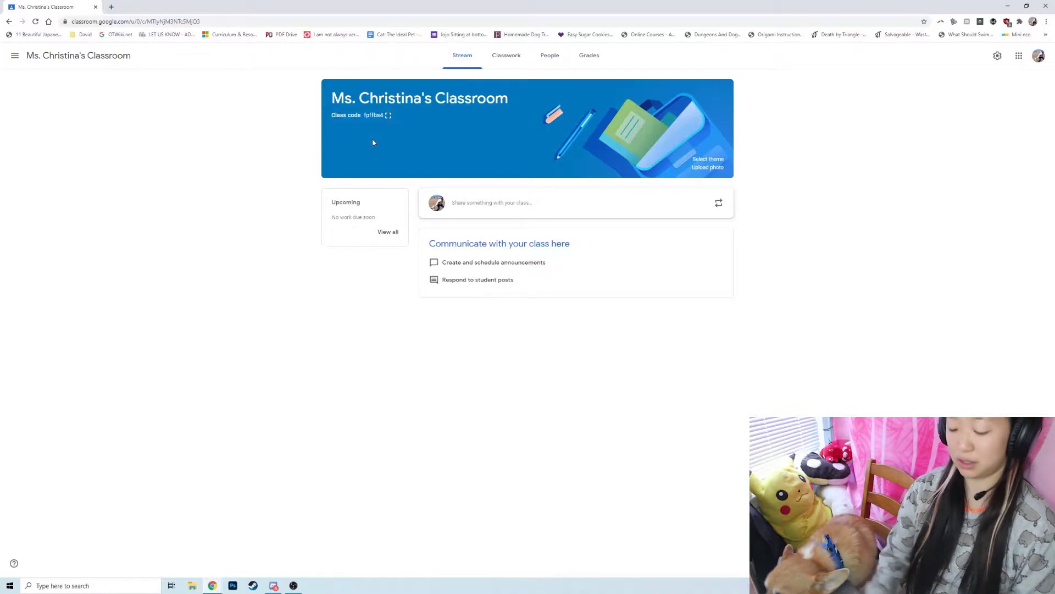
# Sign in to the student Google account with its e-mail and password in an incognito window.
pyautogui.hotkey('ctrl', 'shift', 'n')
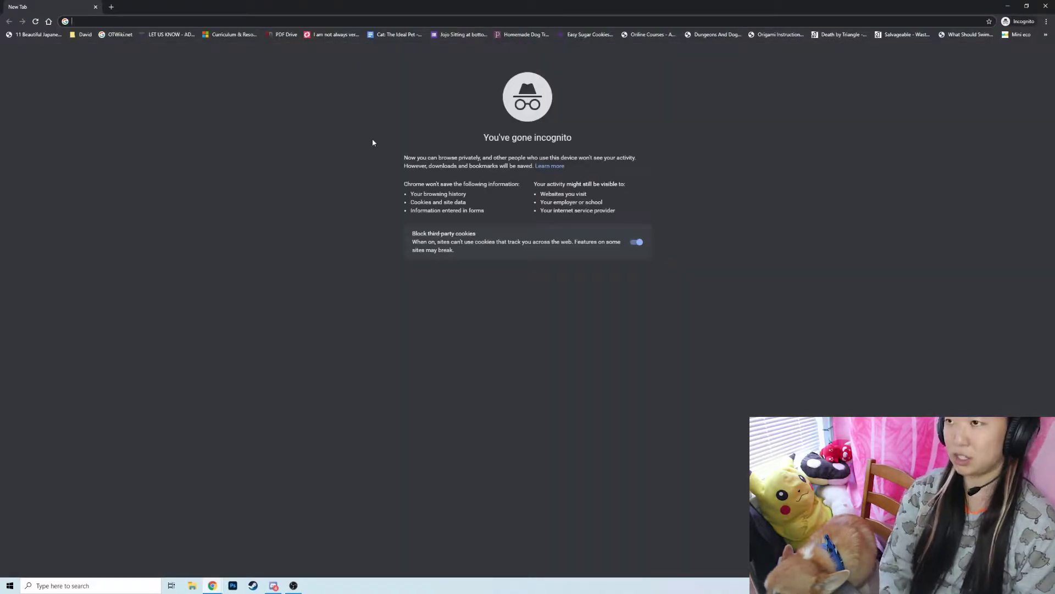
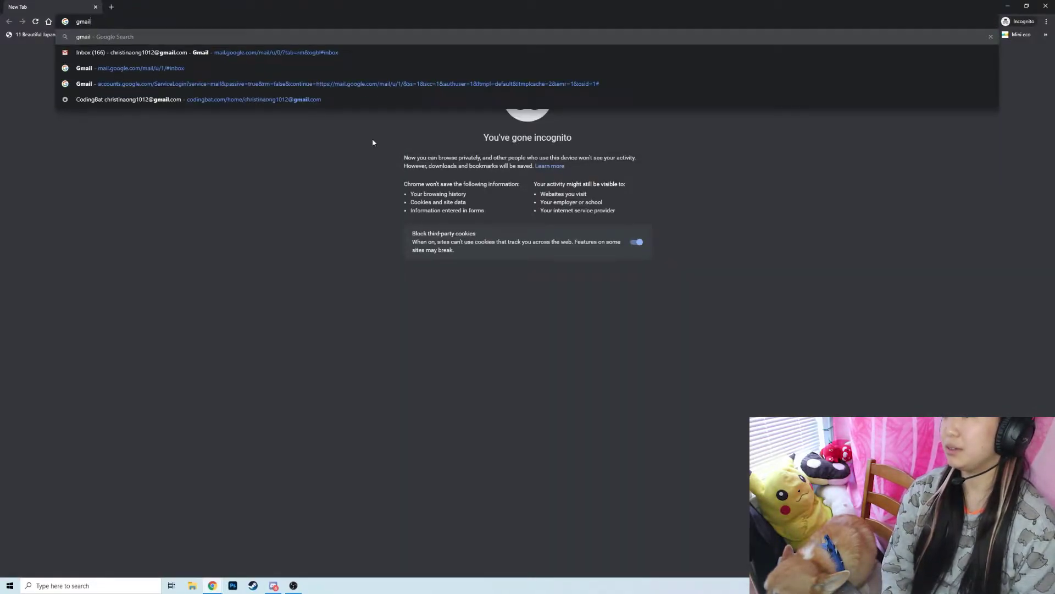
pyautogui.press('Return')
pyautogui.click(1017, 60)
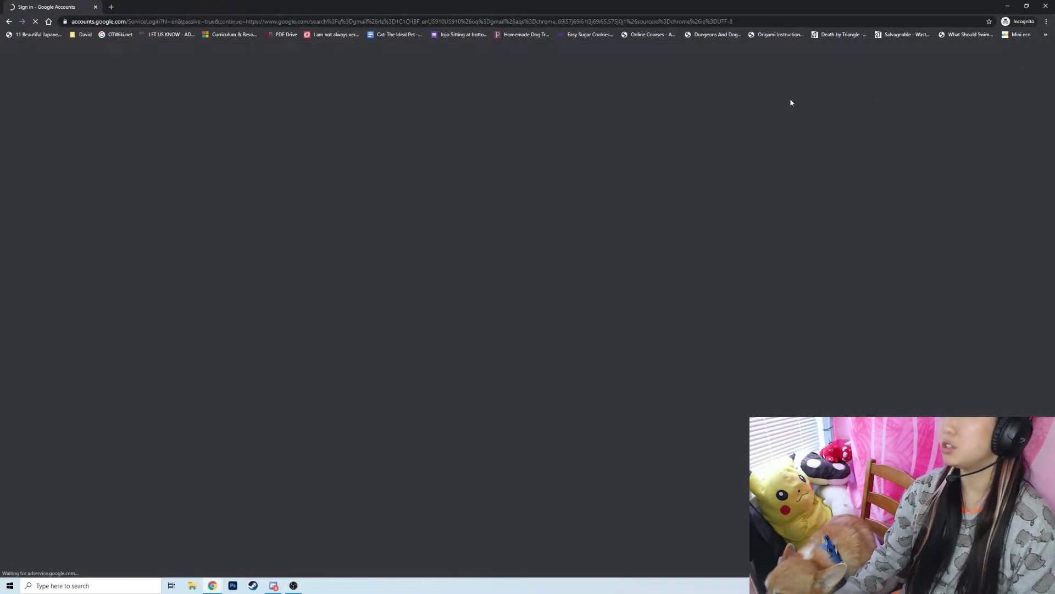
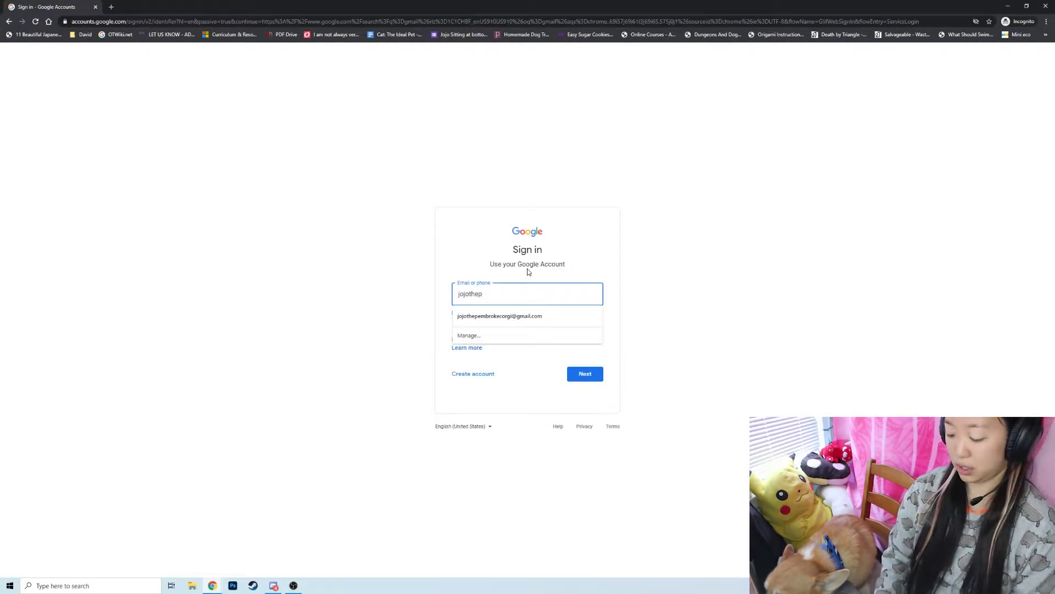
pyautogui.press('Down')
pyautogui.press('Return')
pyautogui.click(576, 376)
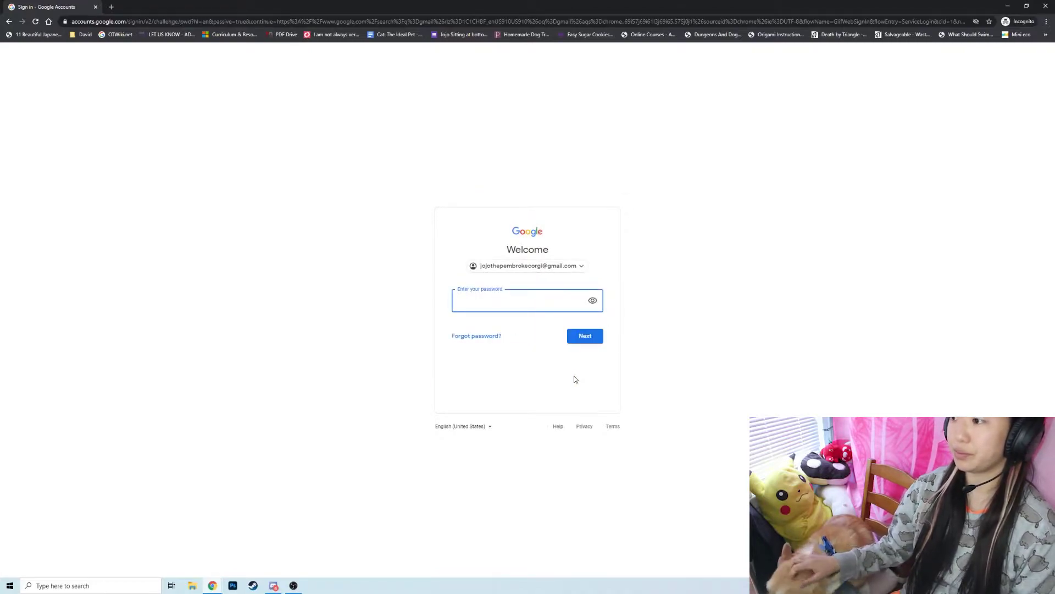
pyautogui.write('••')
pyautogui.press('Return')
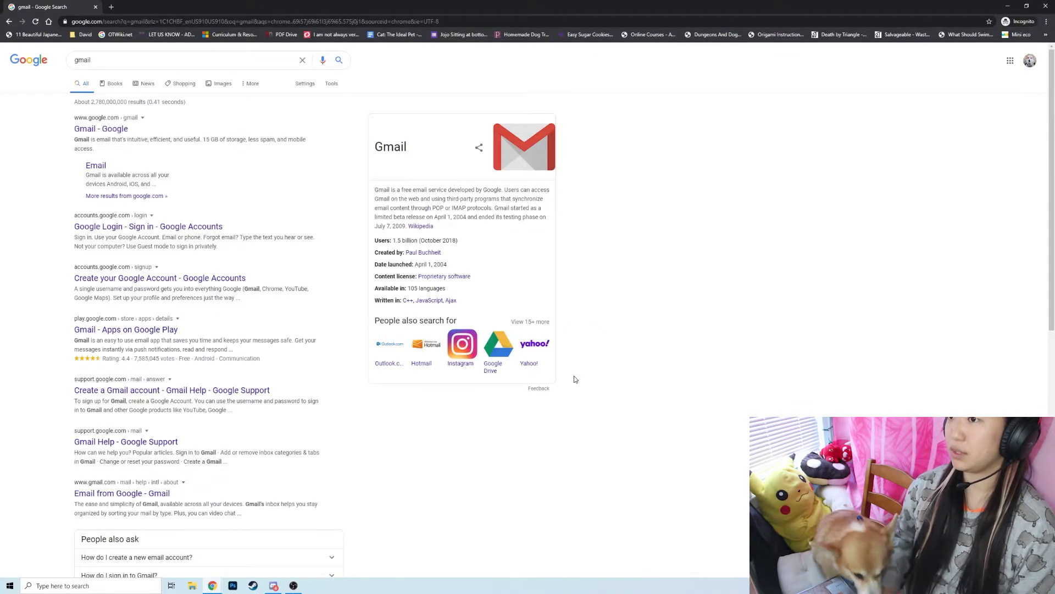
# Open Google Classroom from the Google apps grid.
pyautogui.click(1010, 60)
pyautogui.scroll(-5, 954, 197)
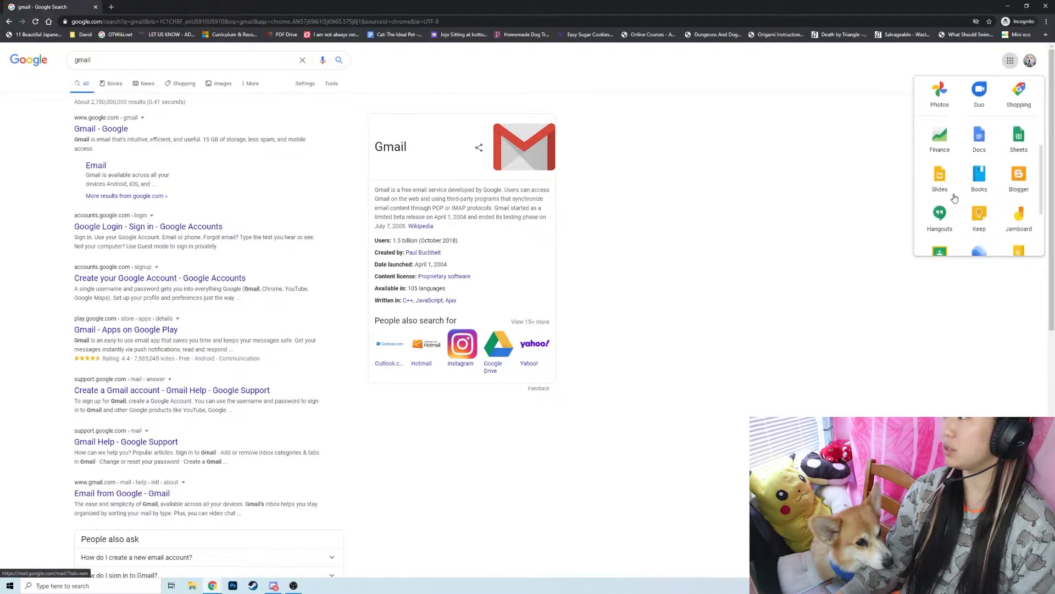
pyautogui.click(948, 185)
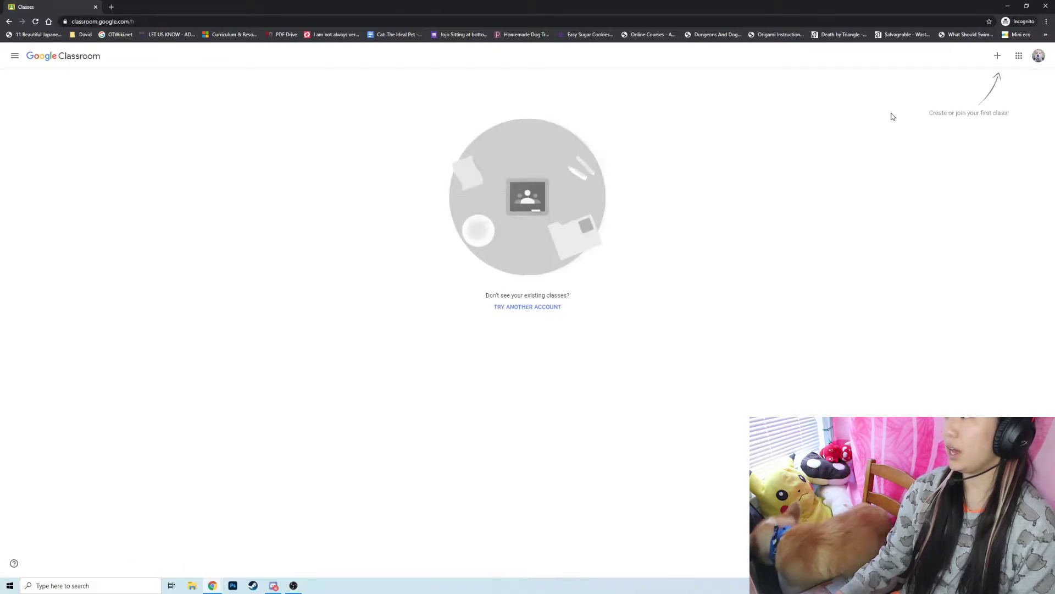
# Start joining a class, then copy the class code from the teacher's window.
pyautogui.click(996, 57)
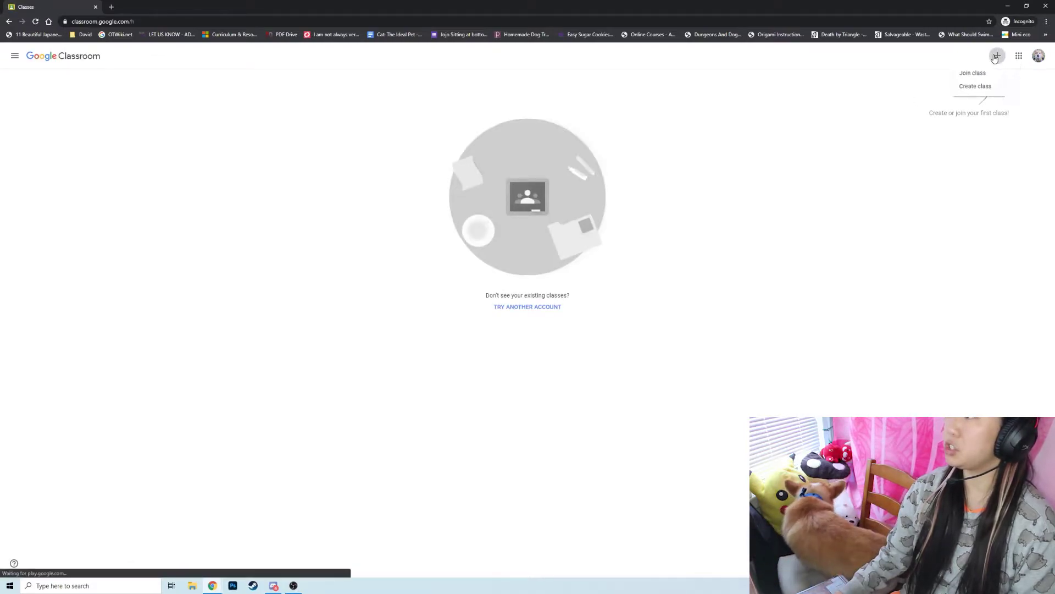
pyautogui.click(987, 77)
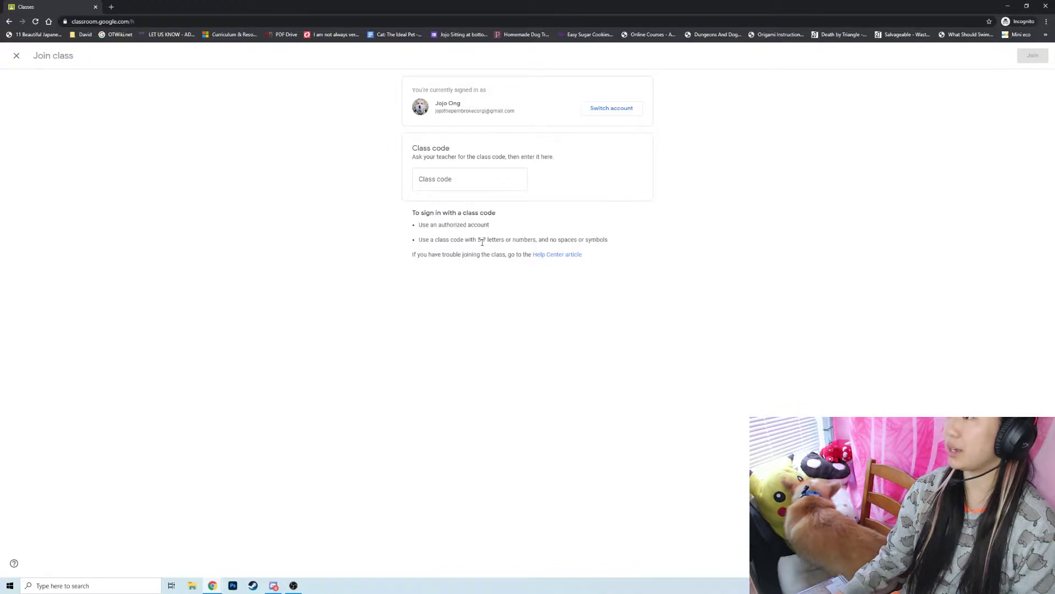
pyautogui.click(213, 584)
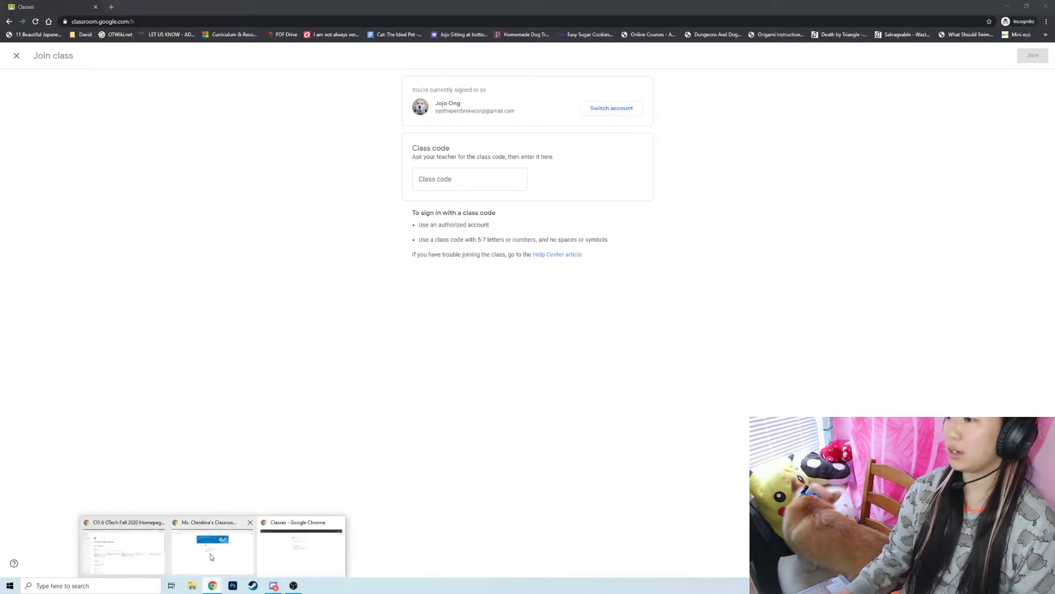
pyautogui.click(212, 552)
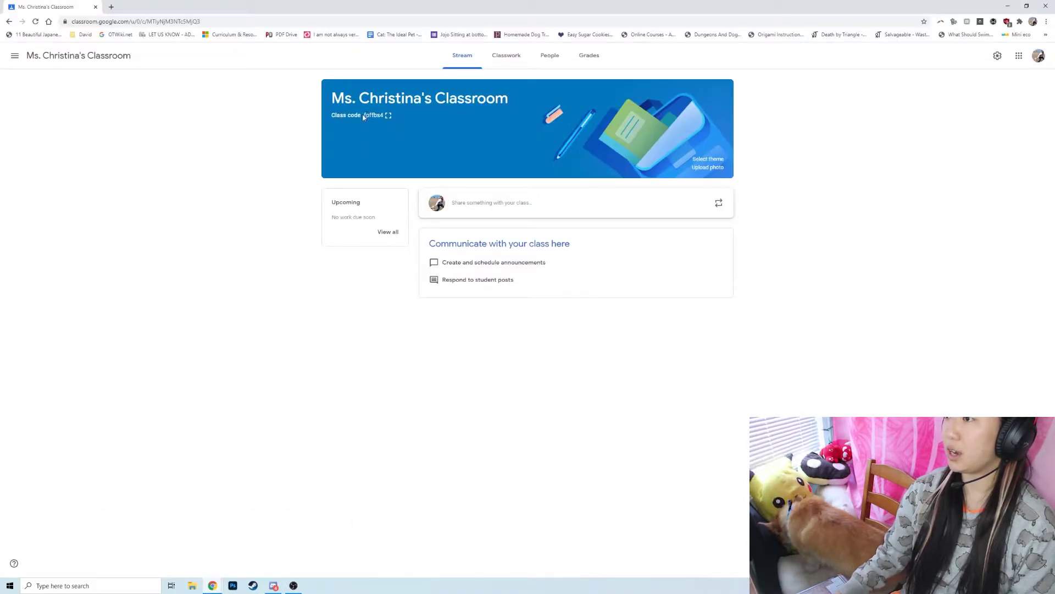
pyautogui.click(388, 115)
pyautogui.moveTo(440, 283); pyautogui.dragTo(620, 303)
pyautogui.hotkey('ctrl', 'c')
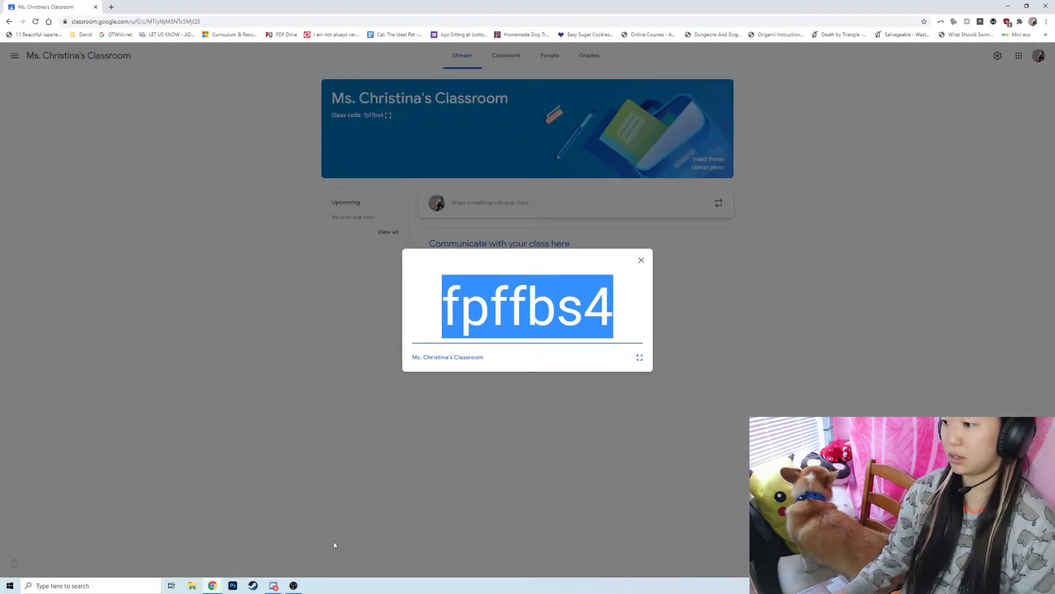
# Paste the class code into the student's Join class form and join.
pyautogui.click(213, 585)
pyautogui.click(266, 555)
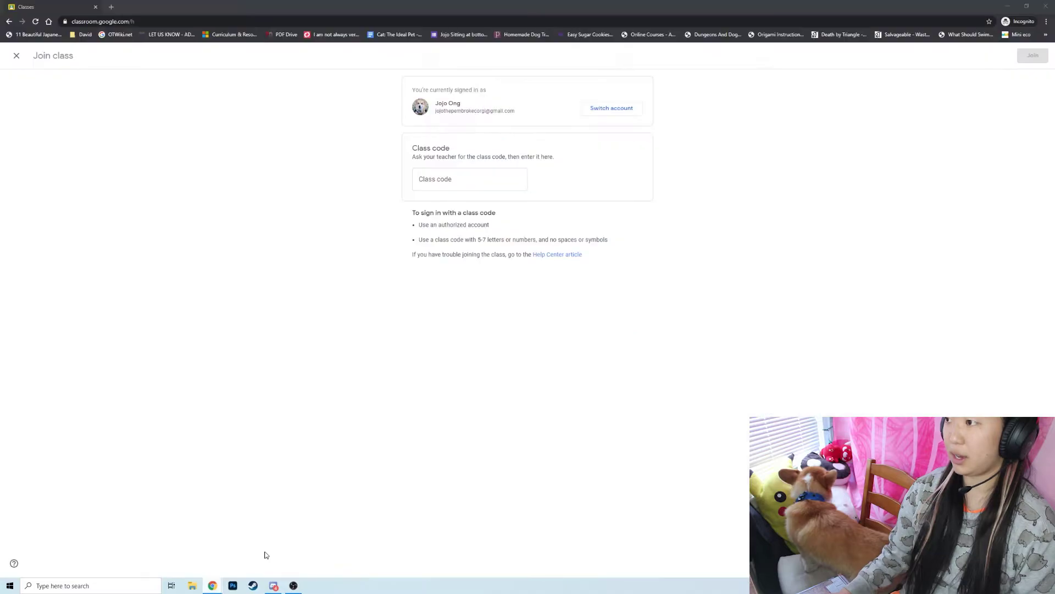
pyautogui.click(483, 174)
pyautogui.hotkey('ctrl', 'v')
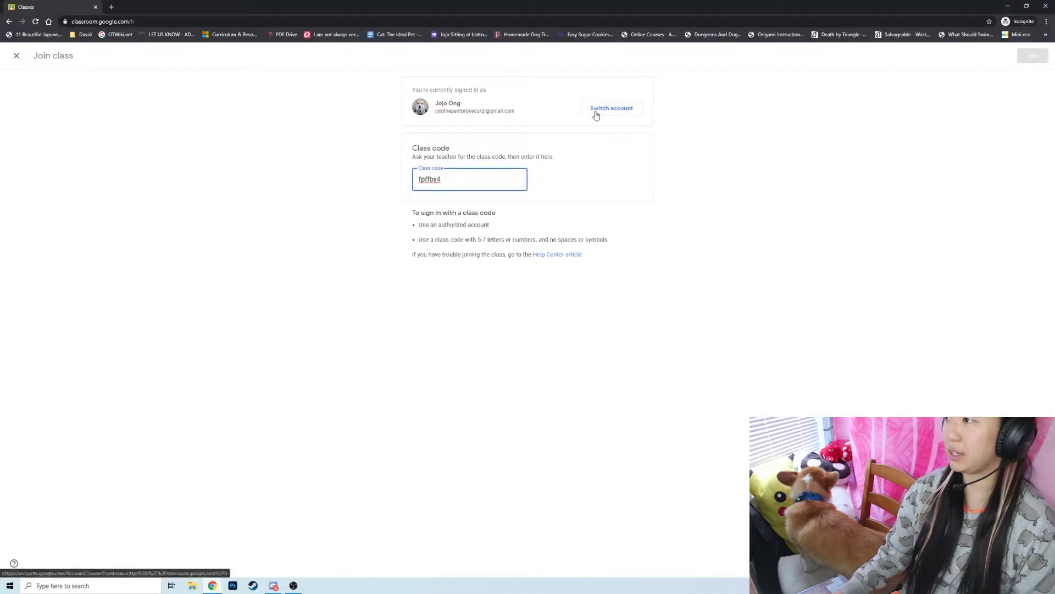
pyautogui.click(1033, 57)
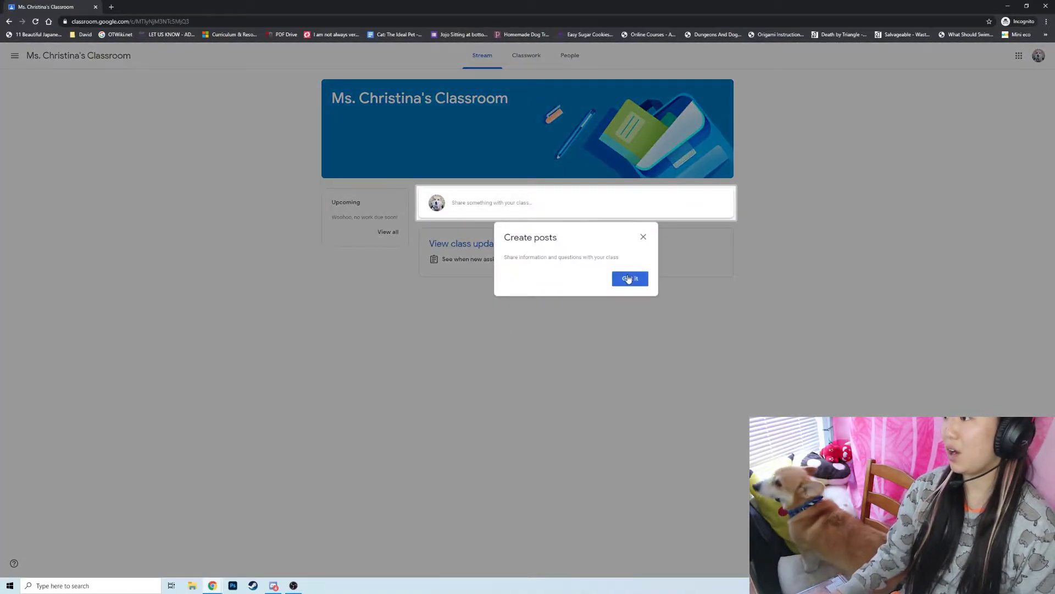
# Dismiss the student's posting tip and look over the Classwork and People pages.
pyautogui.click(630, 278)
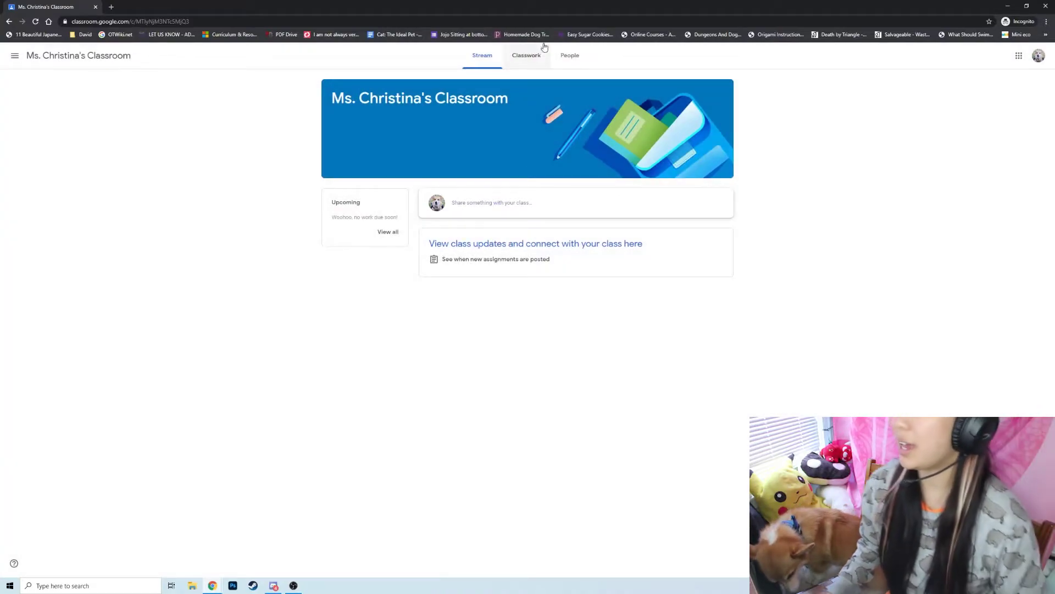
pyautogui.click(536, 56)
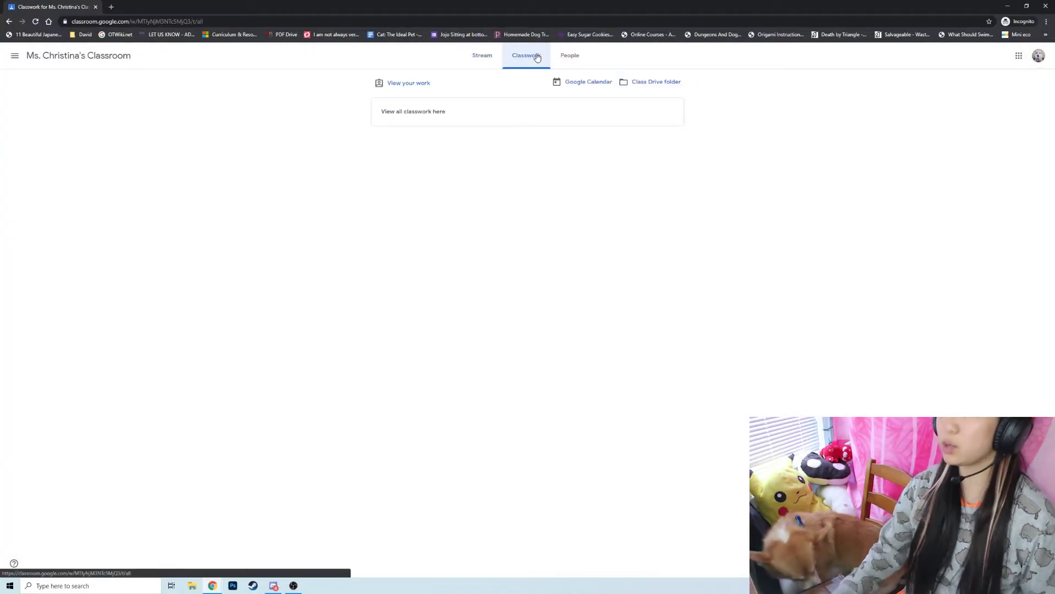
pyautogui.click(569, 58)
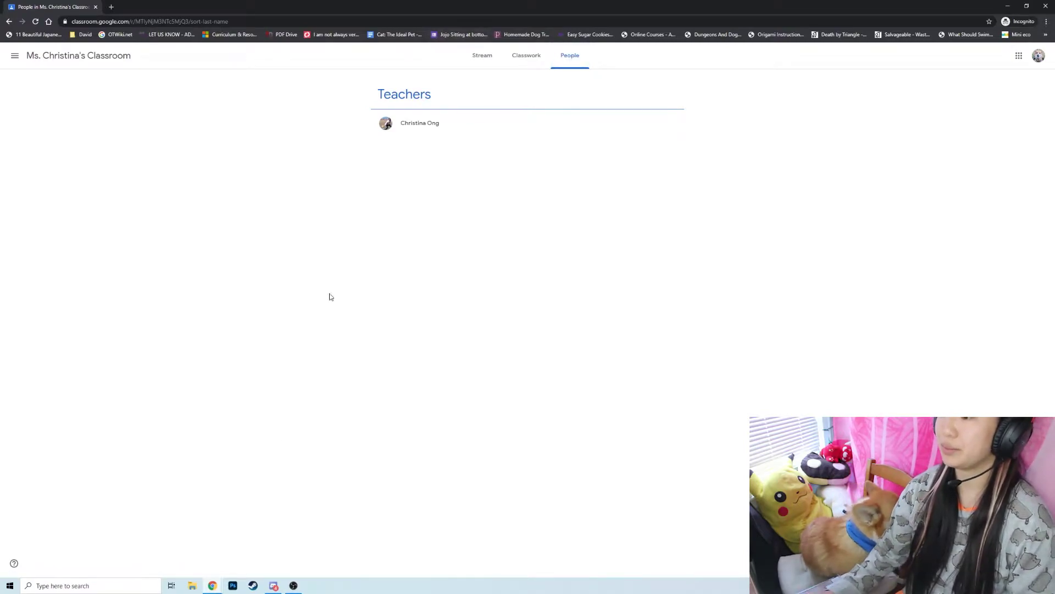
# Switch back to the teacher's window and close the full-screen class code.
pyautogui.moveTo(217, 587)
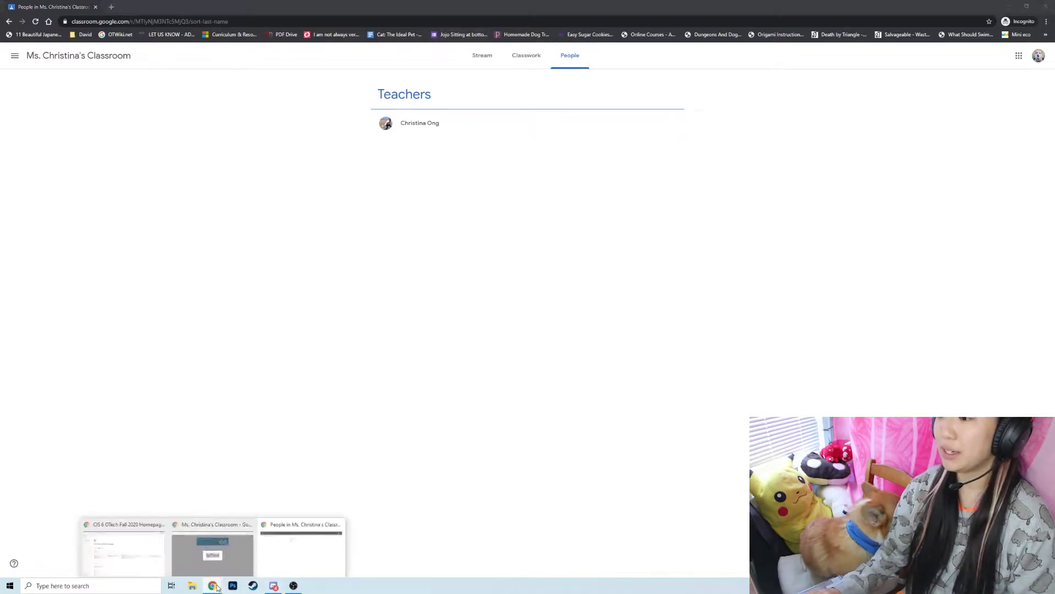
pyautogui.click(263, 553)
pyautogui.moveTo(216, 587)
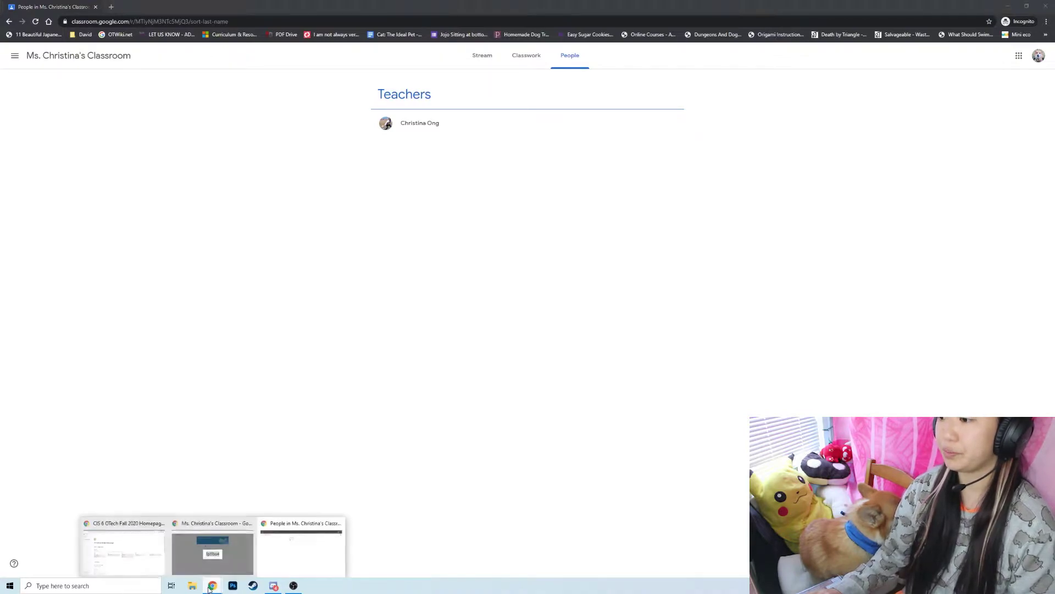
pyautogui.click(240, 521)
pyautogui.click(322, 377)
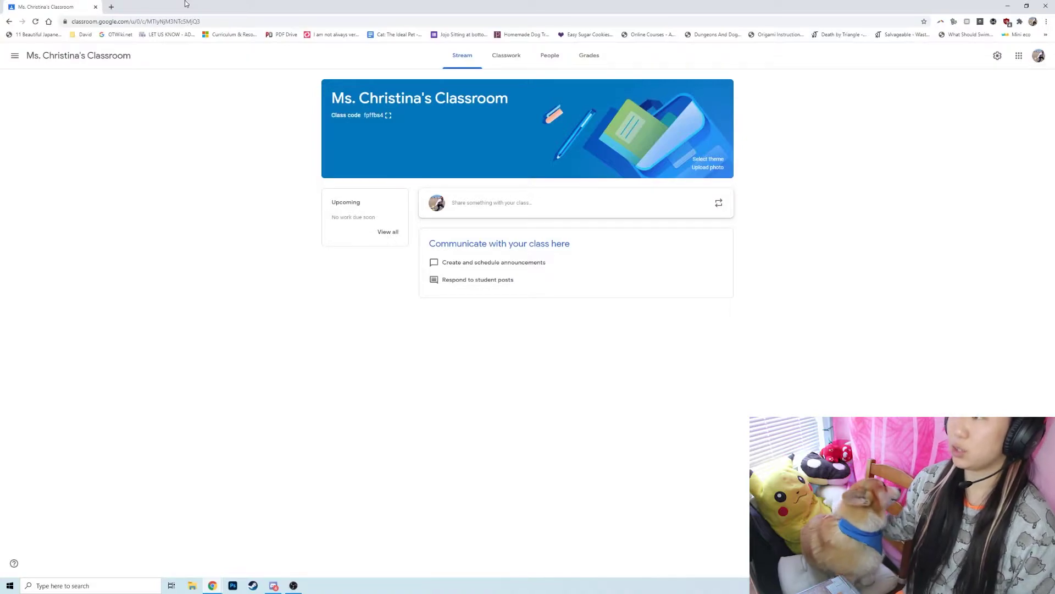
# Add the topics 'U0 - Introduction' and 'U1 - Beginning CompSci' on the Classwork page.
pyautogui.click(506, 55)
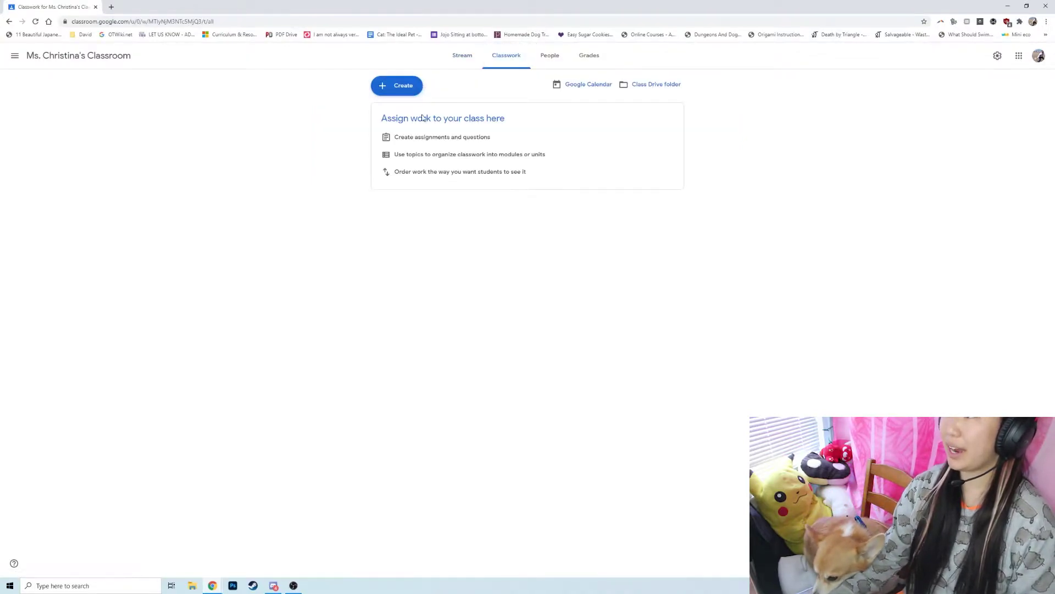
pyautogui.click(409, 86)
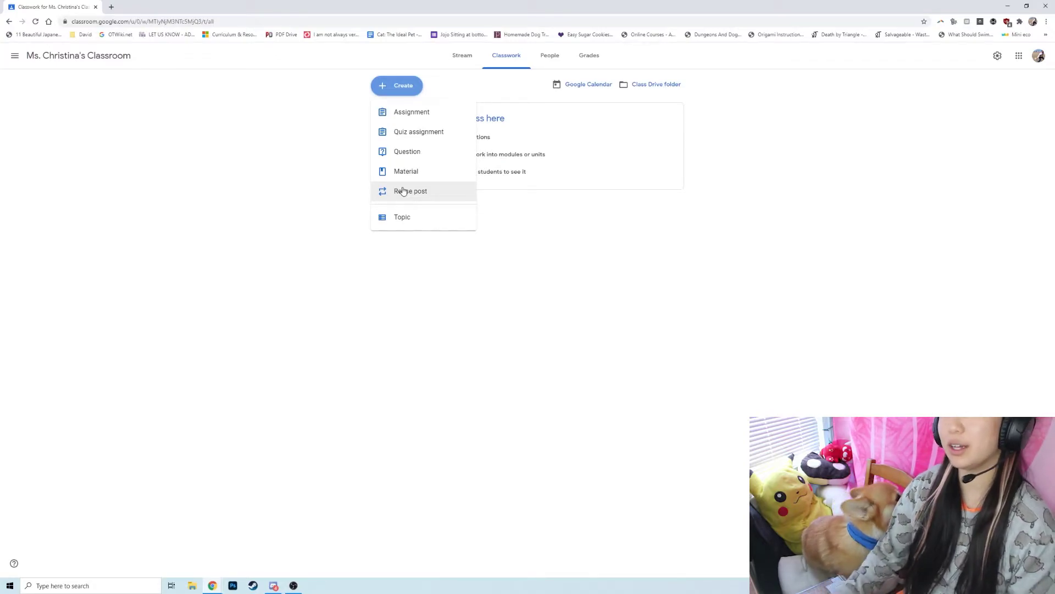
pyautogui.click(402, 220)
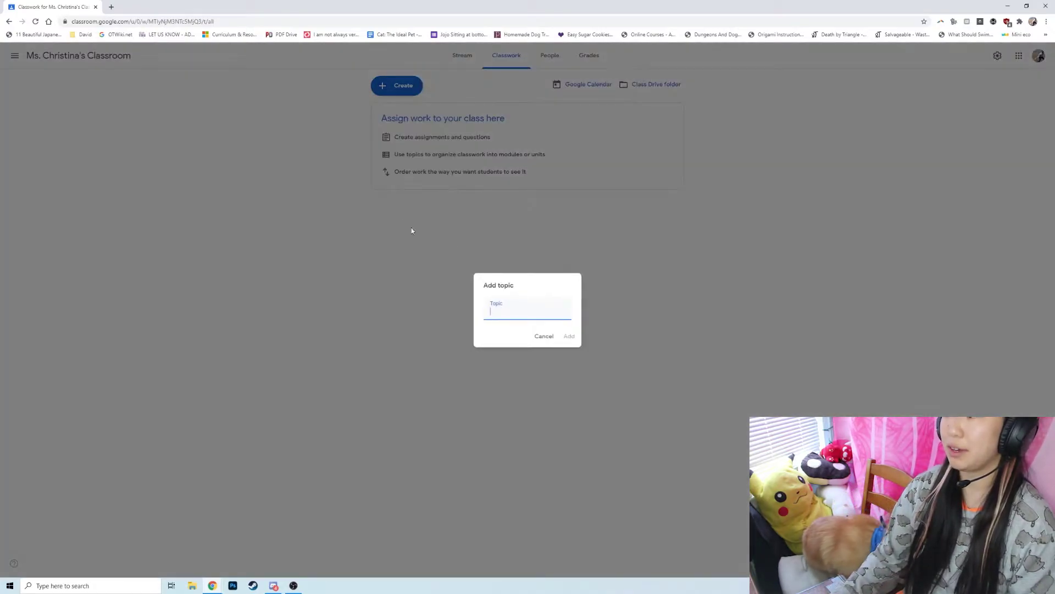
pyautogui.write('U0 - In')
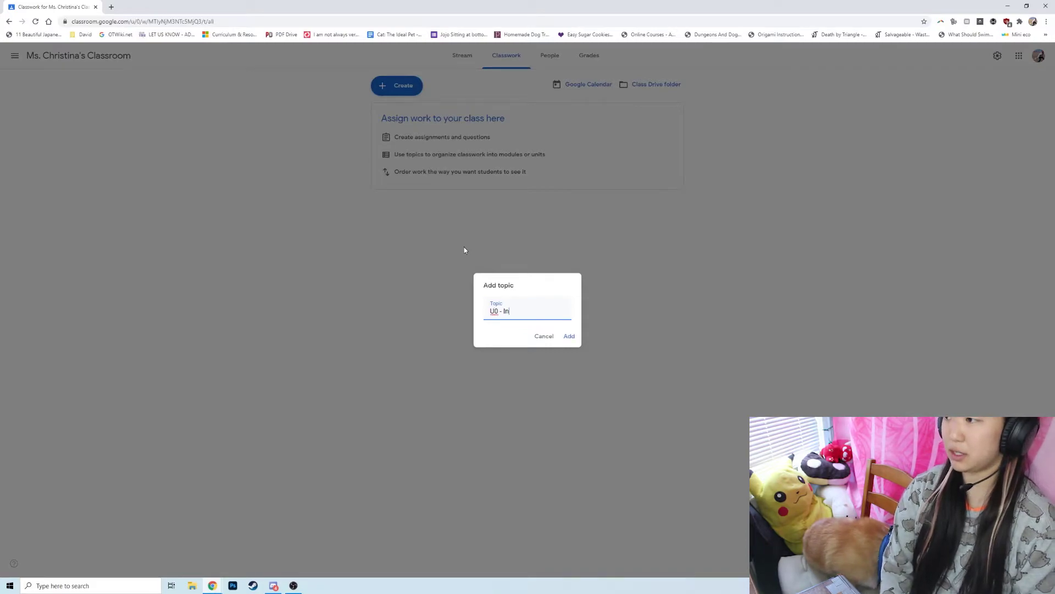
pyautogui.write('troduction')
pyautogui.press('Return')
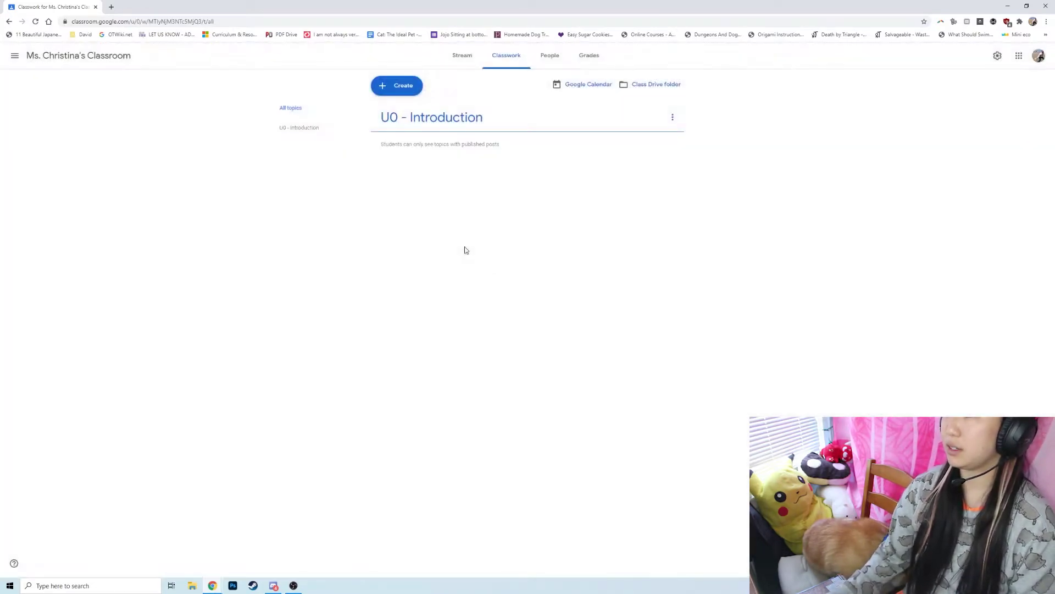
pyautogui.click(396, 86)
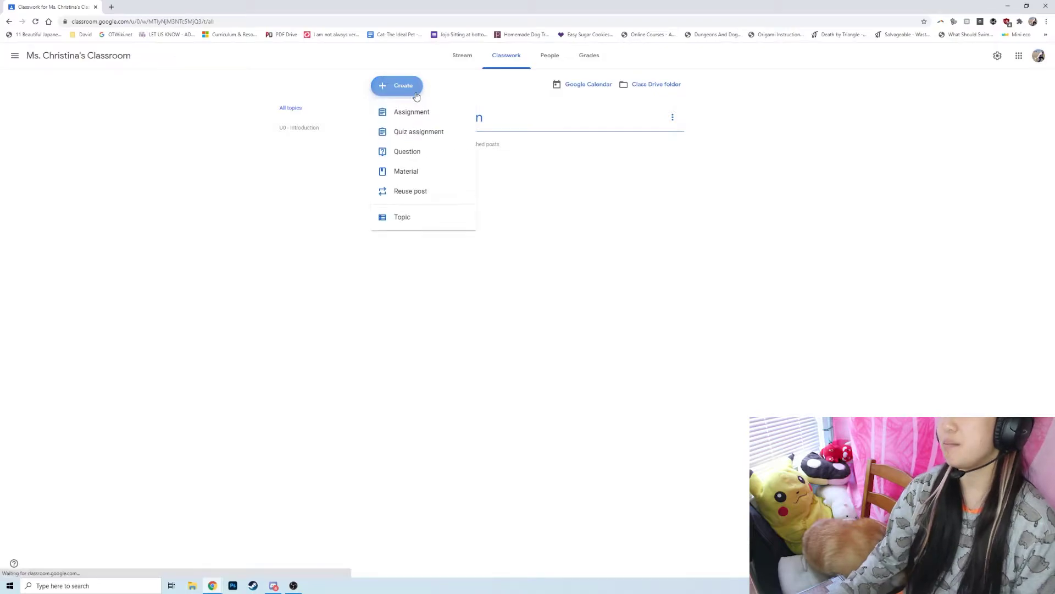
pyautogui.click(404, 216)
pyautogui.write('U1 - Beginning CompSci')
pyautogui.press('Return')
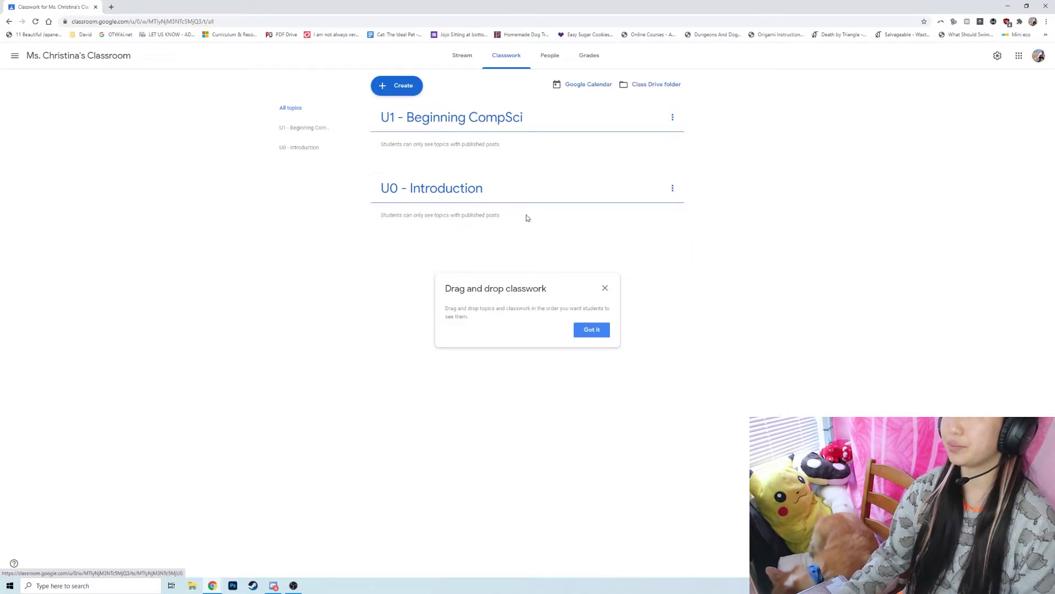
# Reorder the topics so U1 - Beginning CompSci sits above U0 - Introduction.
pyautogui.click(591, 330)
pyautogui.moveTo(481, 193); pyautogui.dragTo(478, 128)
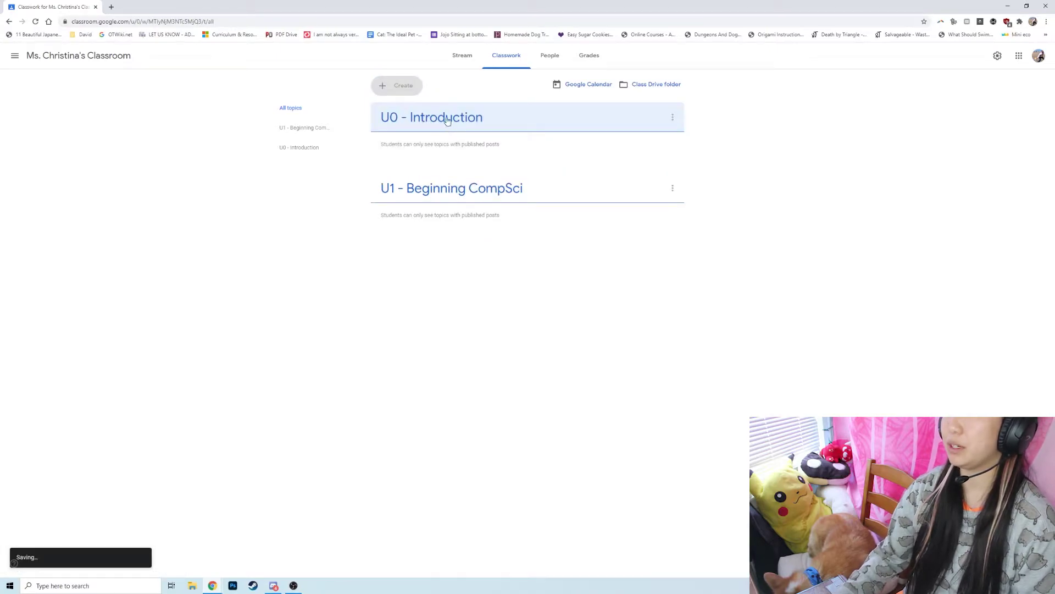
pyautogui.moveTo(443, 192); pyautogui.dragTo(448, 117)
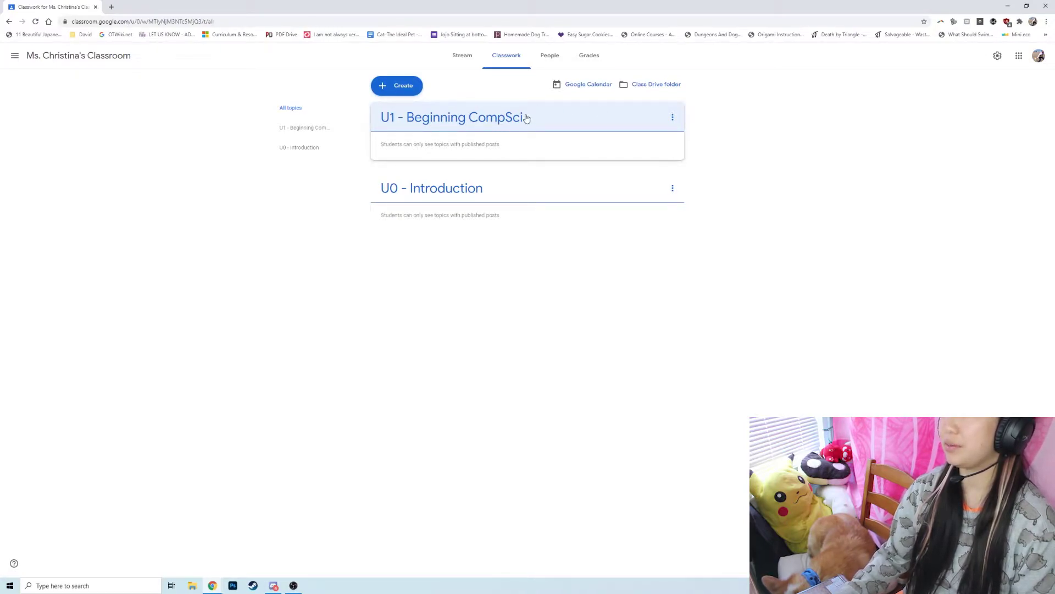
# Create a new assignment titled 'U0.1 - Classroom Intro'.
pyautogui.click(400, 87)
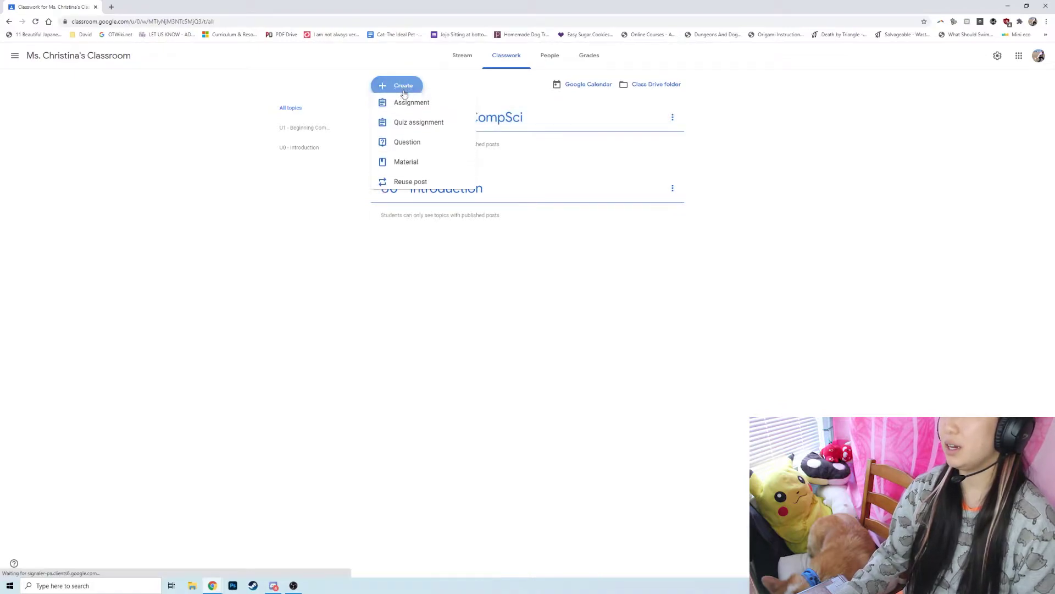
pyautogui.click(402, 112)
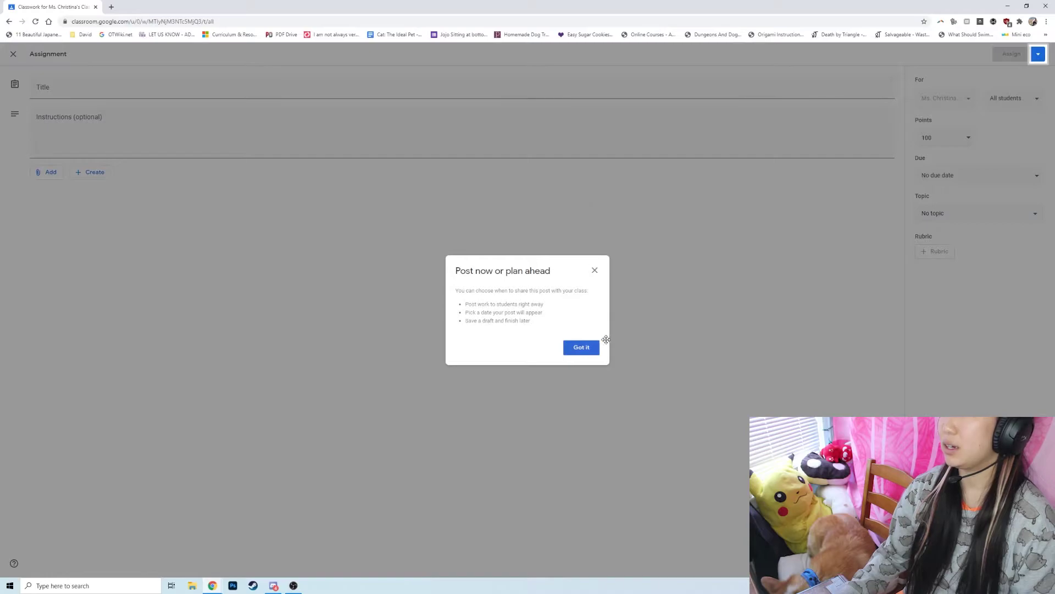
pyautogui.click(592, 349)
pyautogui.write('U0.1 - Classroom Intro')
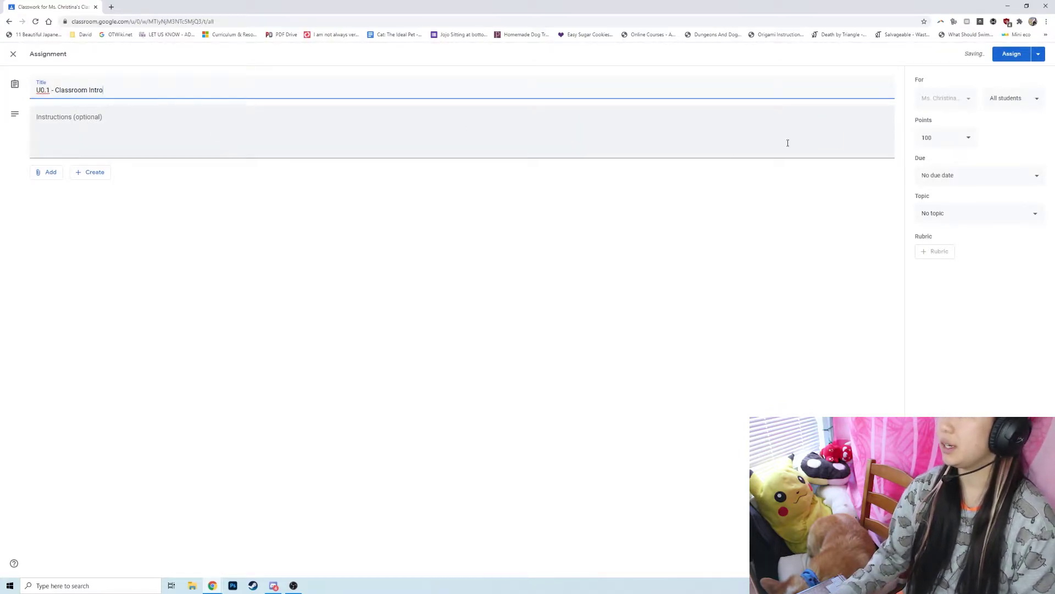
pyautogui.click(647, 144)
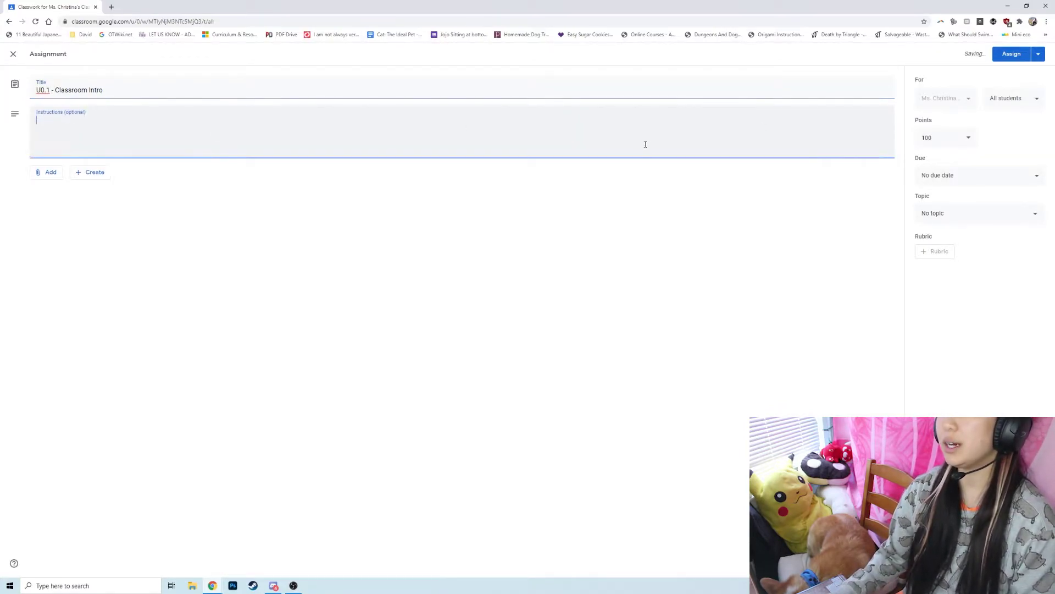
pyautogui.click(51, 173)
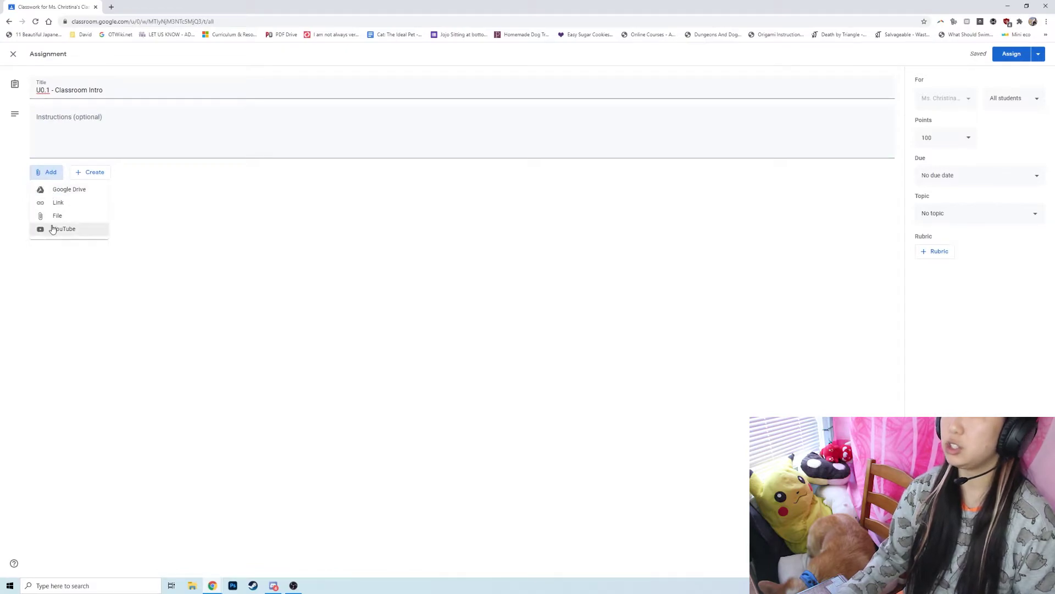
# Attach the '9/4 notes' Google Doc from My Drive, keeping students at view-only access.
pyautogui.click(53, 192)
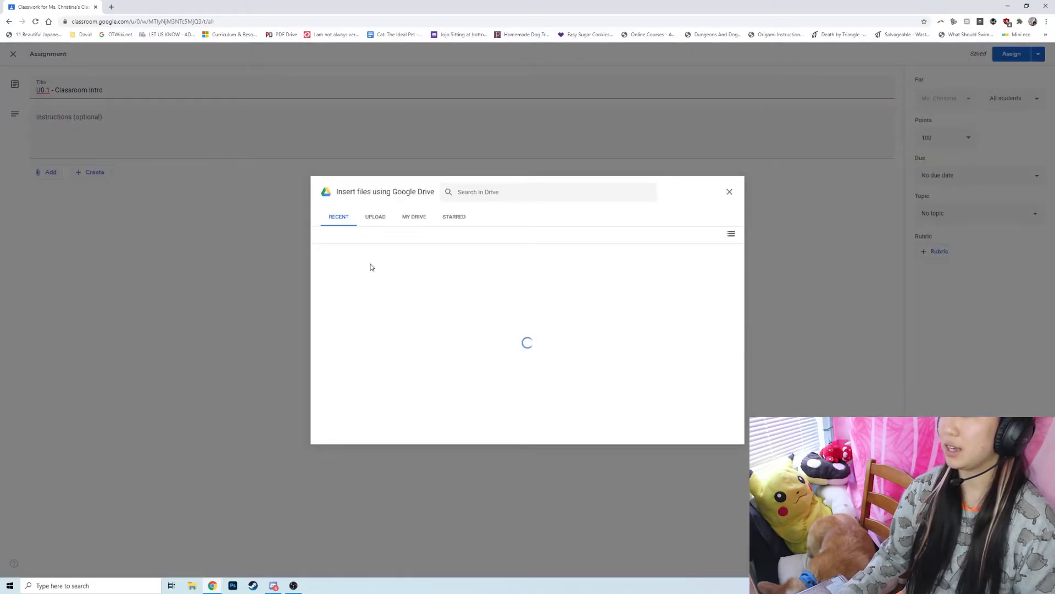
pyautogui.click(411, 219)
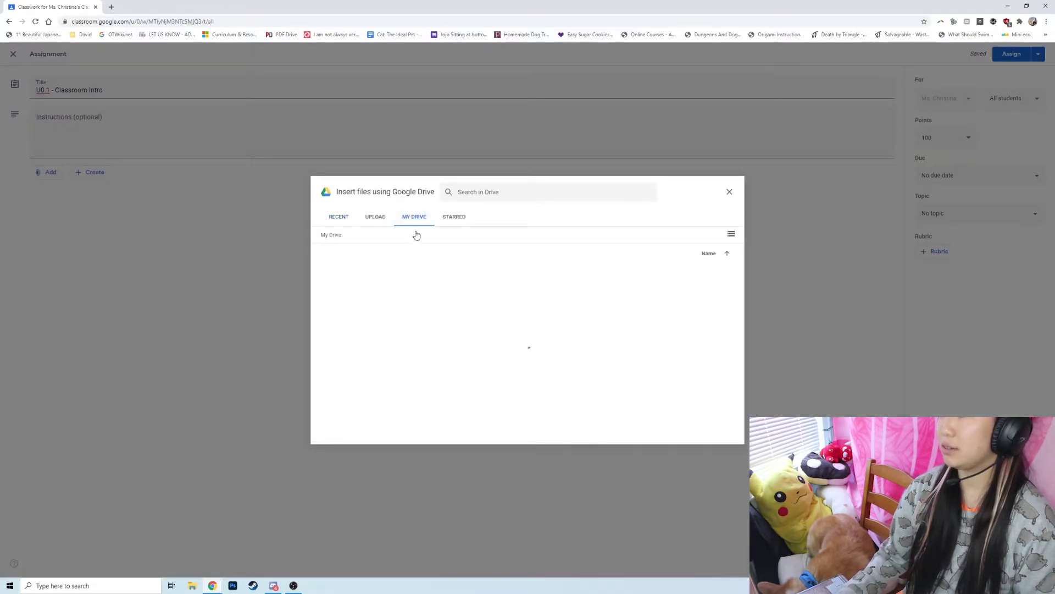
pyautogui.scroll(-2, 522, 310)
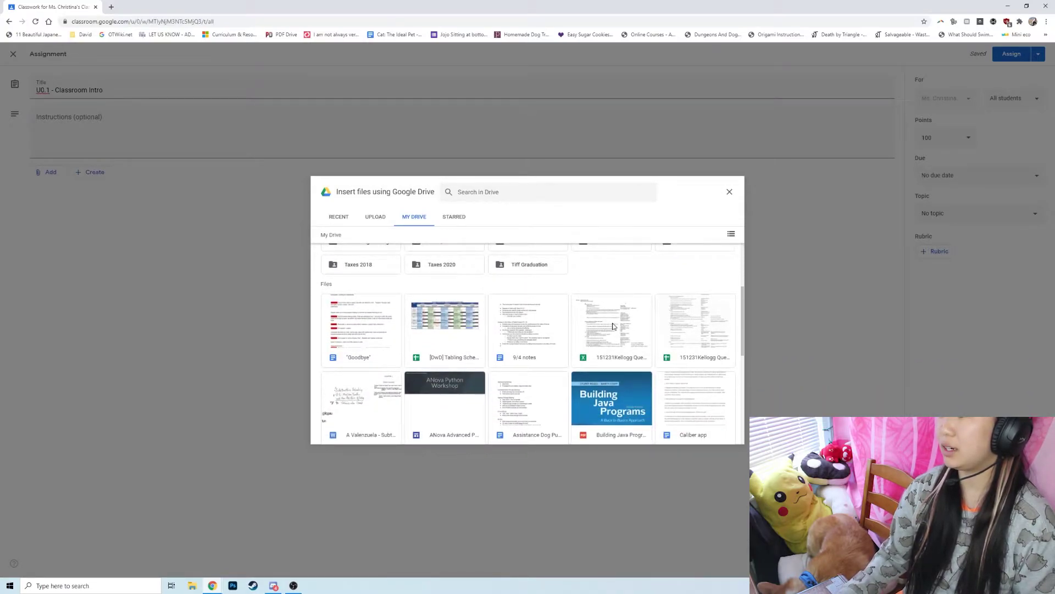
pyautogui.scroll(1, 444, 361)
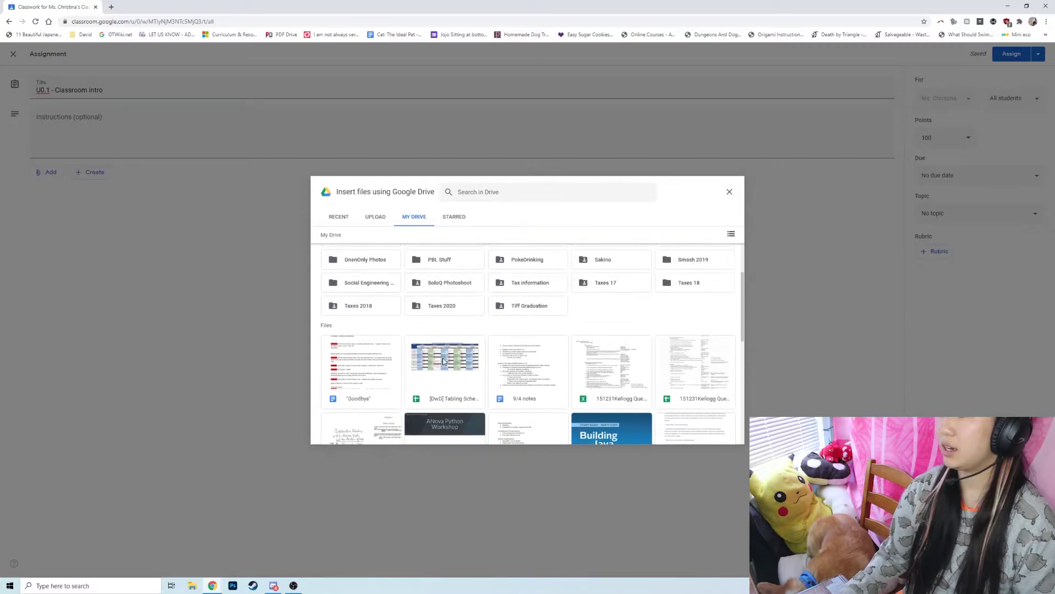
pyautogui.doubleClick(509, 363)
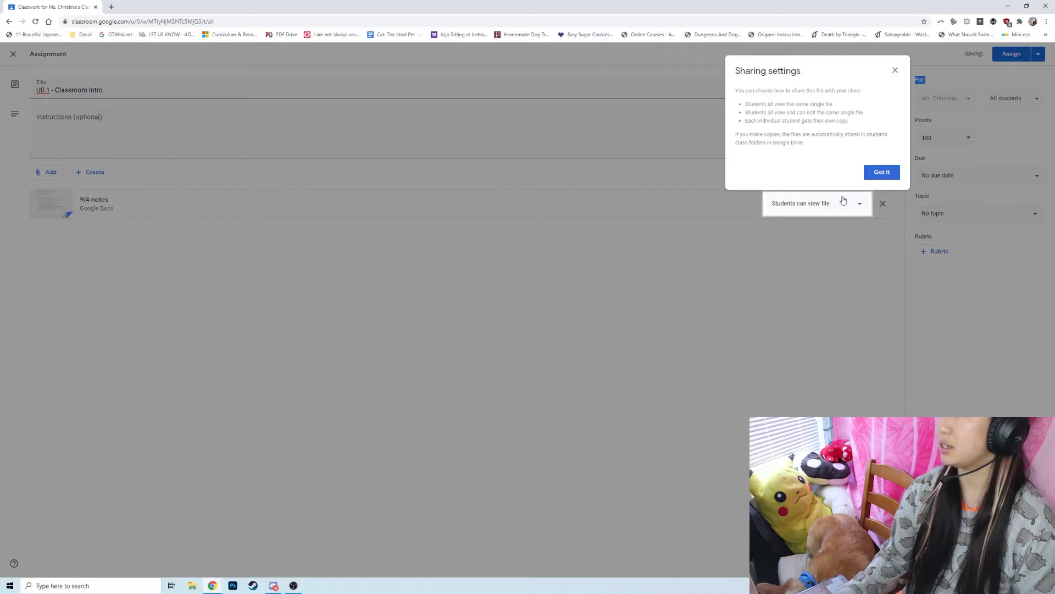
pyautogui.click(872, 176)
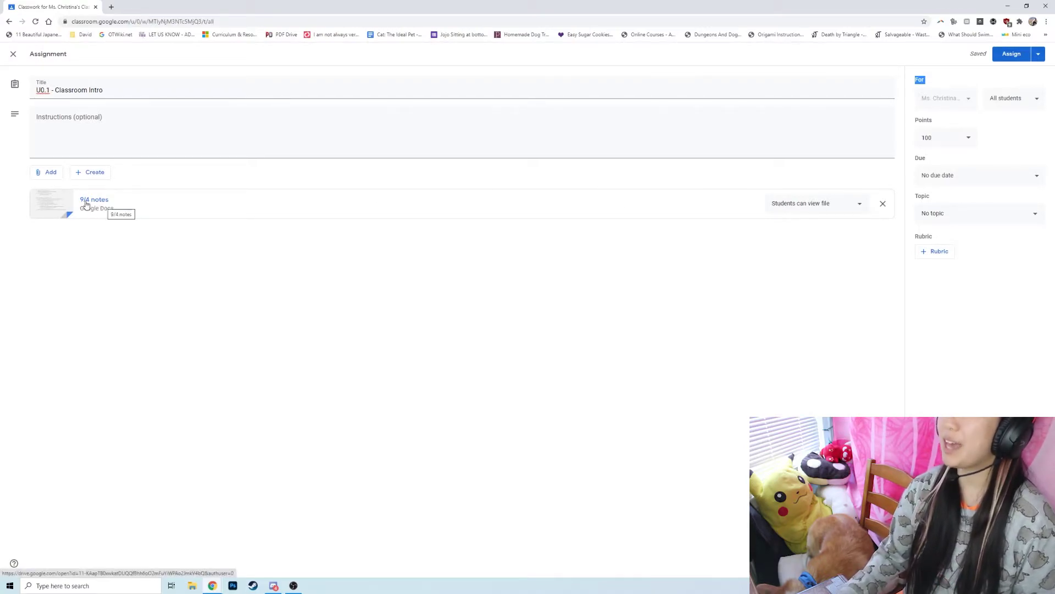
pyautogui.click(785, 205)
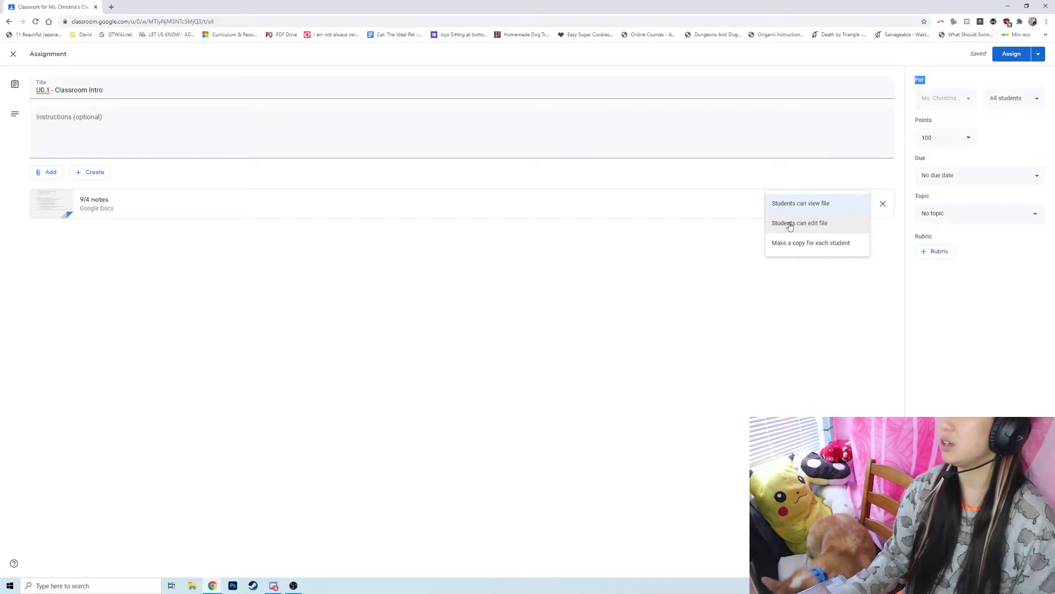
pyautogui.click(676, 275)
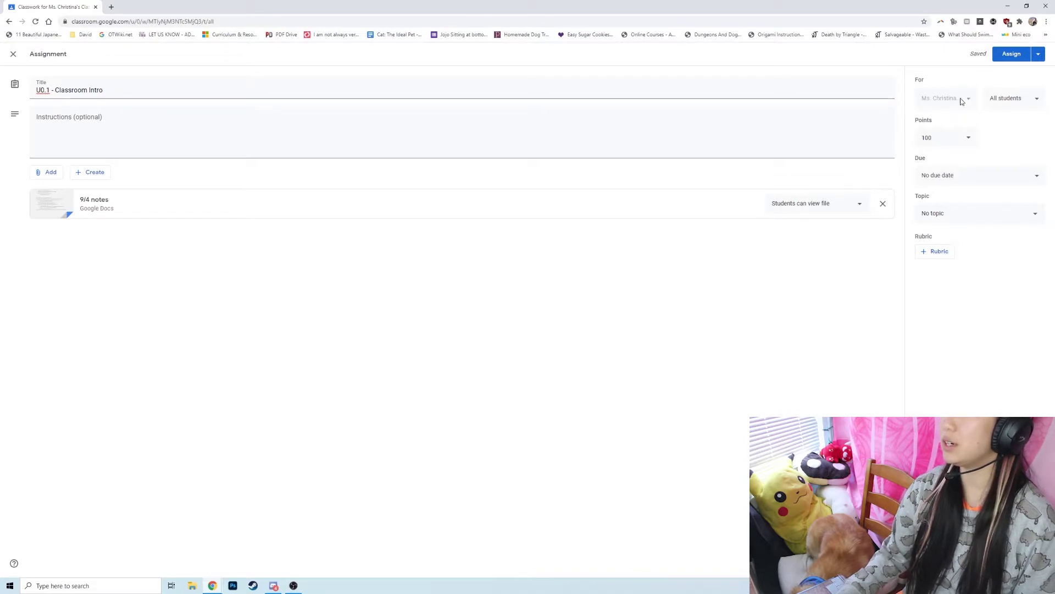
# Review the recipients and 100 points, and set the due date to Aug 7.
pyautogui.click(1037, 99)
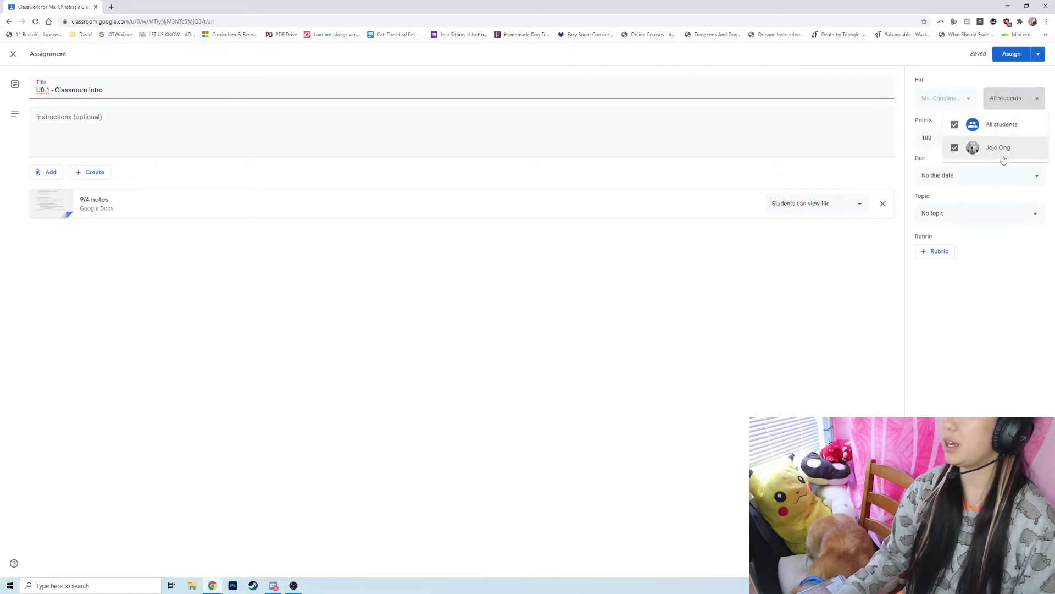
pyautogui.click(1026, 101)
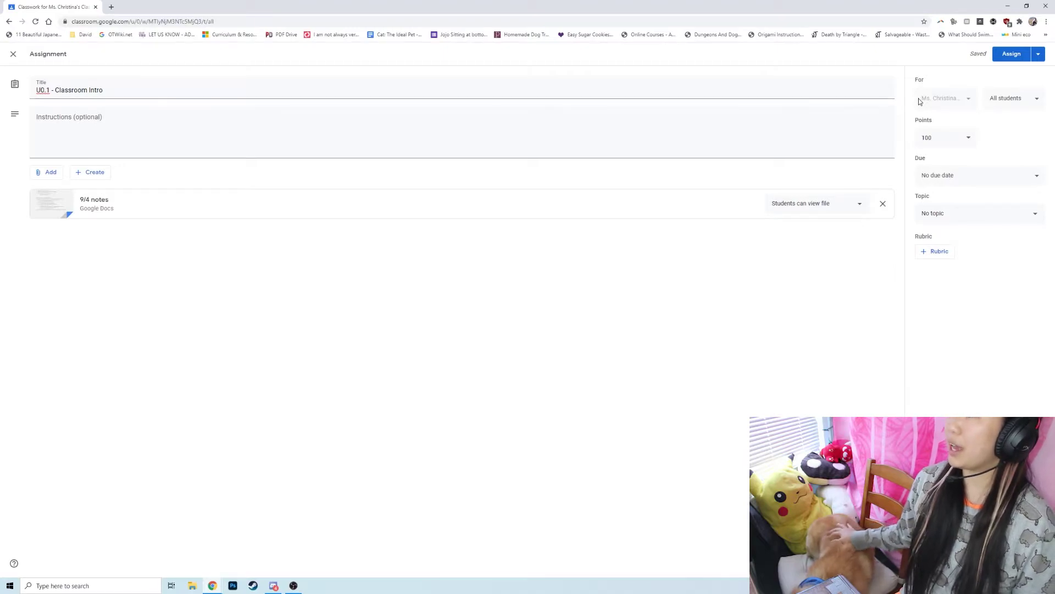
pyautogui.click(942, 140)
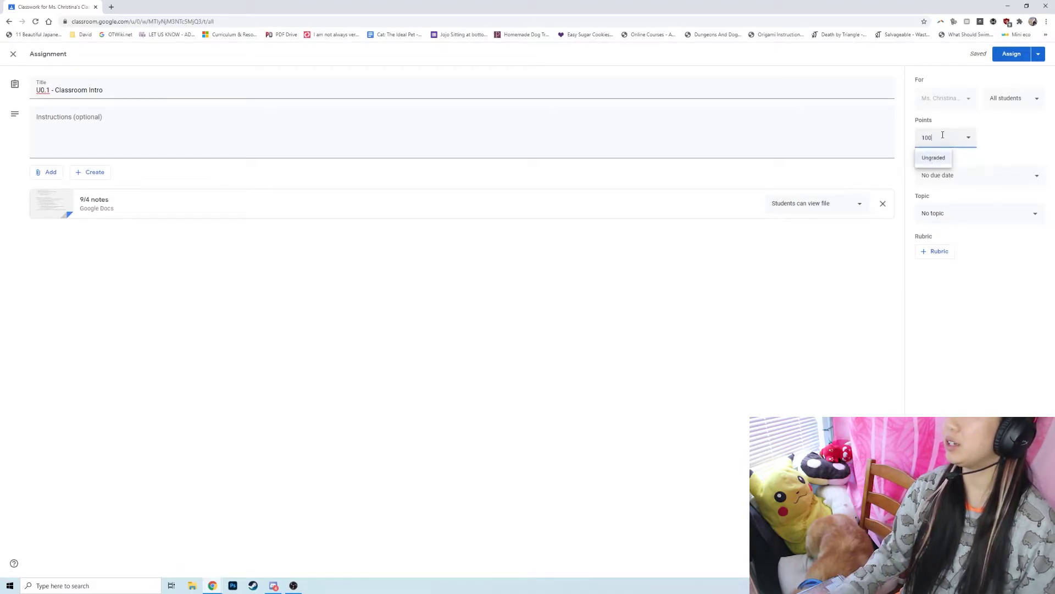
pyautogui.click(983, 172)
pyautogui.click(982, 210)
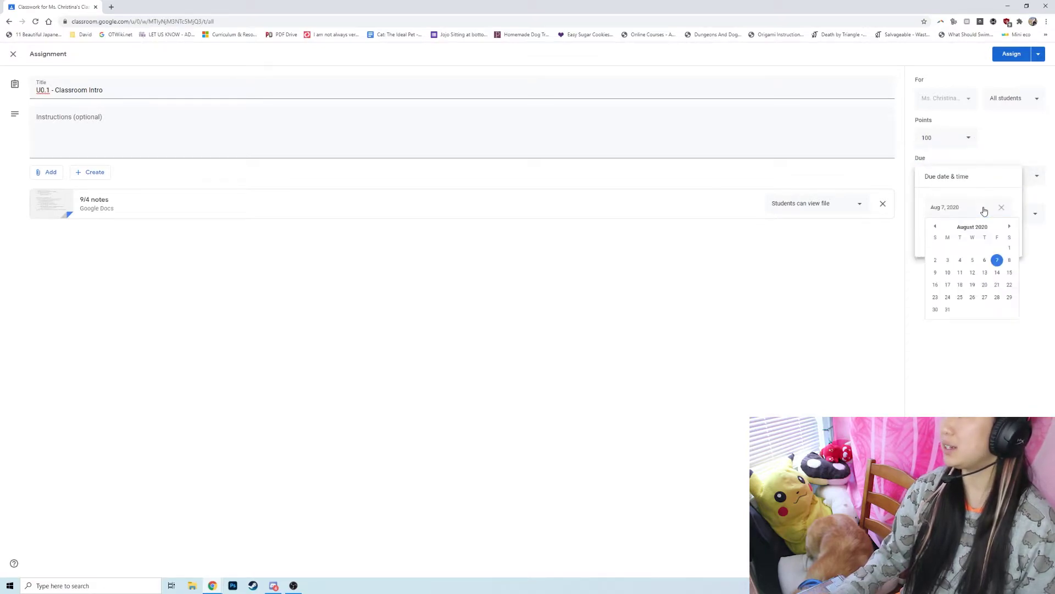
pyautogui.click(998, 261)
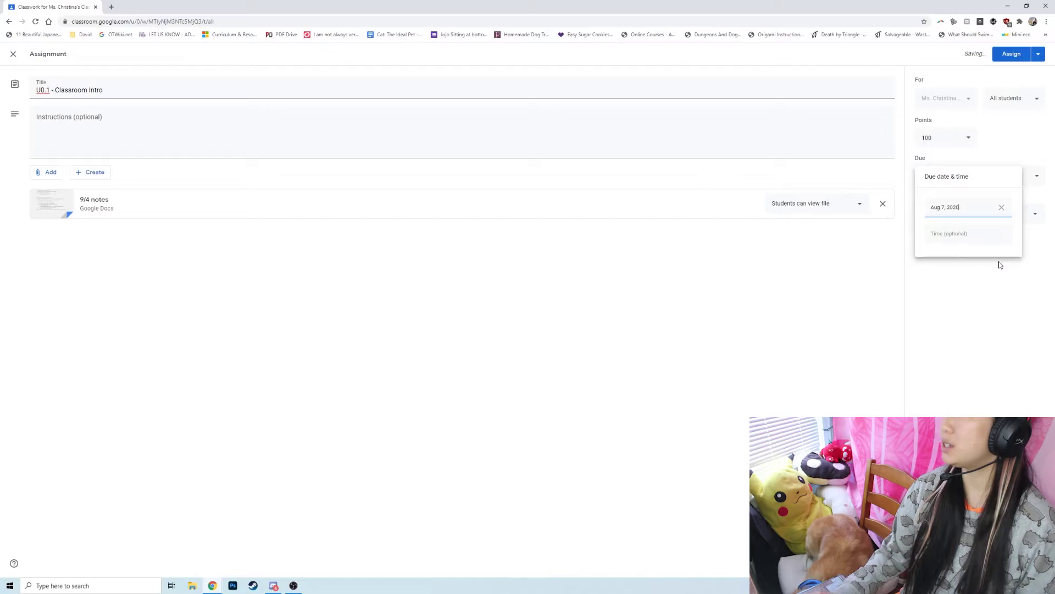
pyautogui.click(961, 260)
# File the assignment under the U0 - Introduction topic.
pyautogui.click(953, 219)
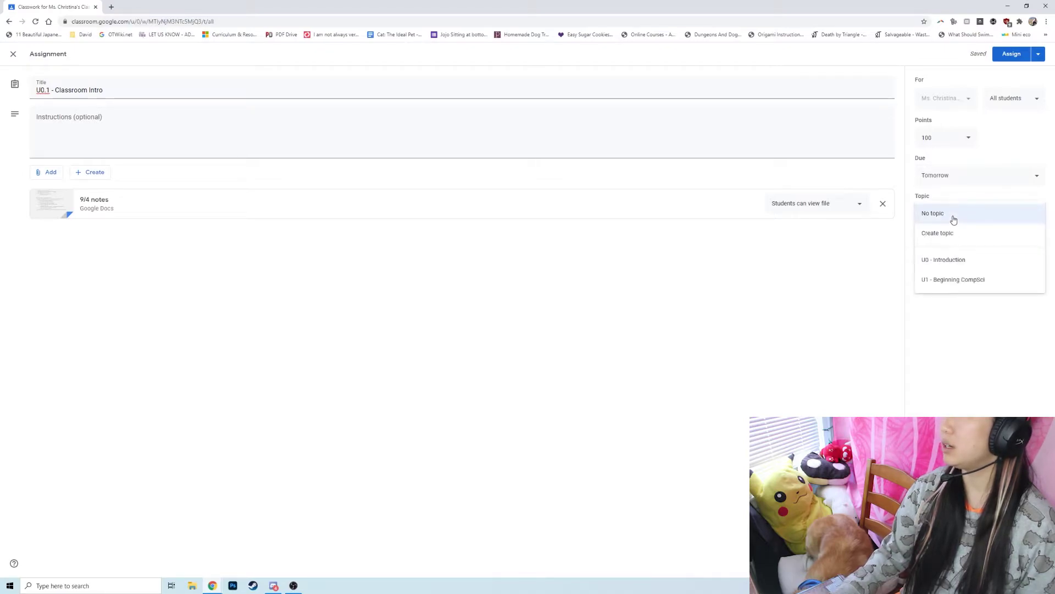
pyautogui.click(956, 266)
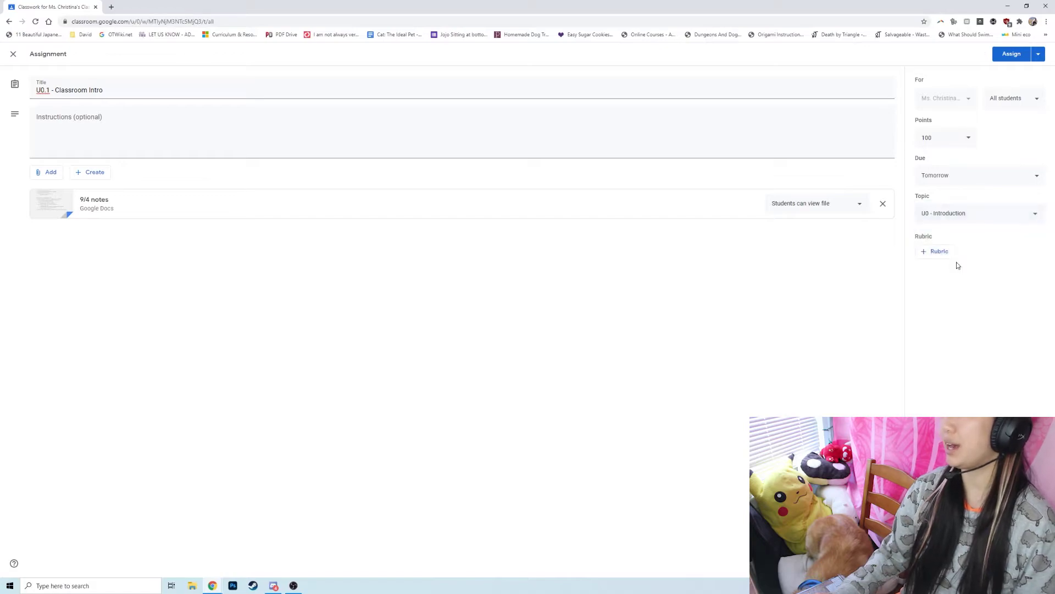
pyautogui.click(1038, 54)
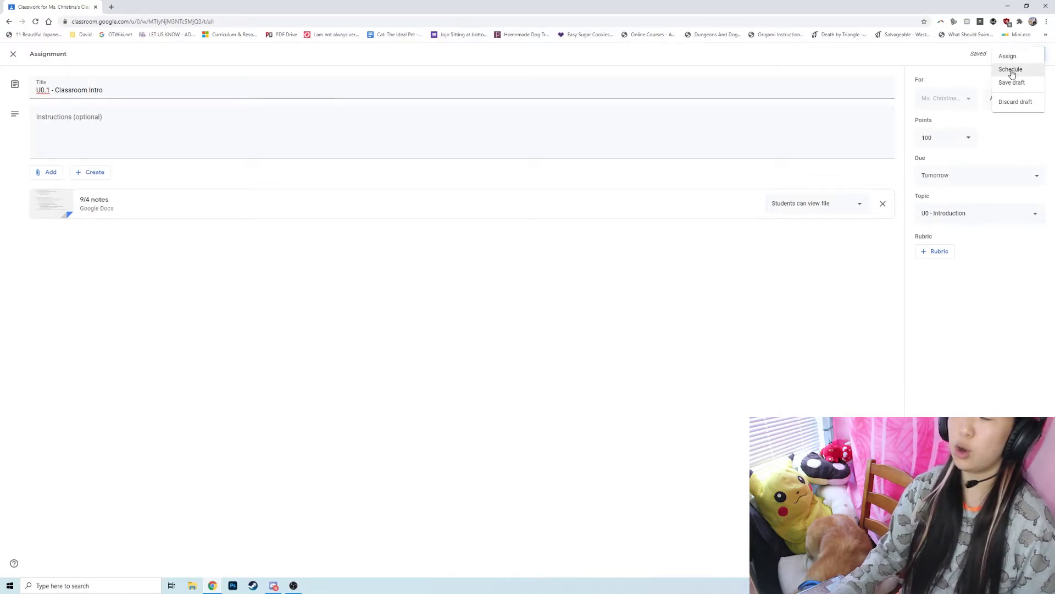
# Abandon scheduling for Aug 6, 2020 at 11 and assign the assignment immediately.
pyautogui.click(1011, 71)
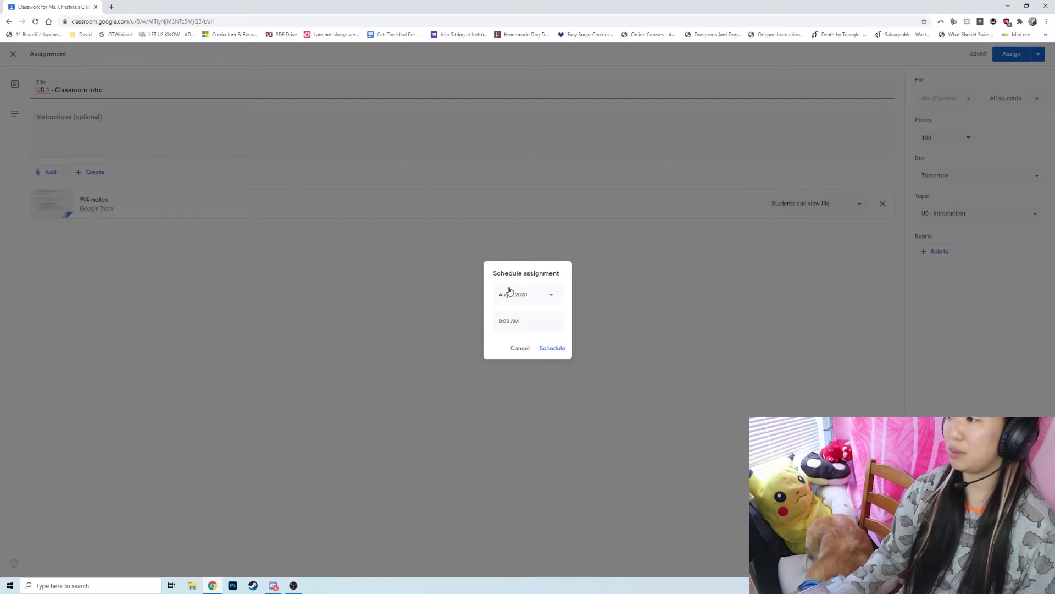
pyautogui.click(509, 291)
pyautogui.click(555, 348)
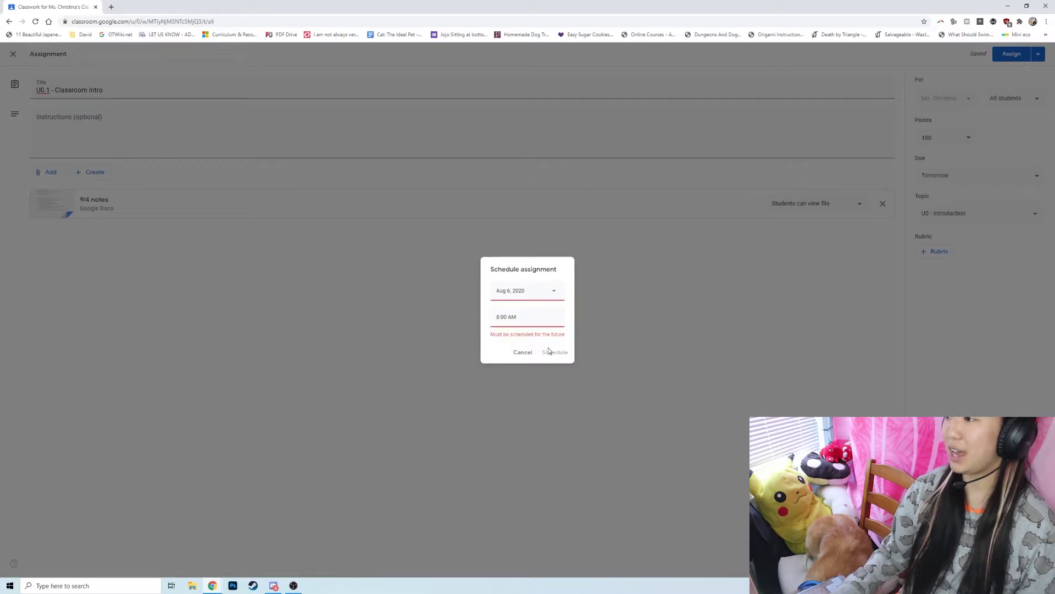
pyautogui.click(511, 319)
pyautogui.write('11')
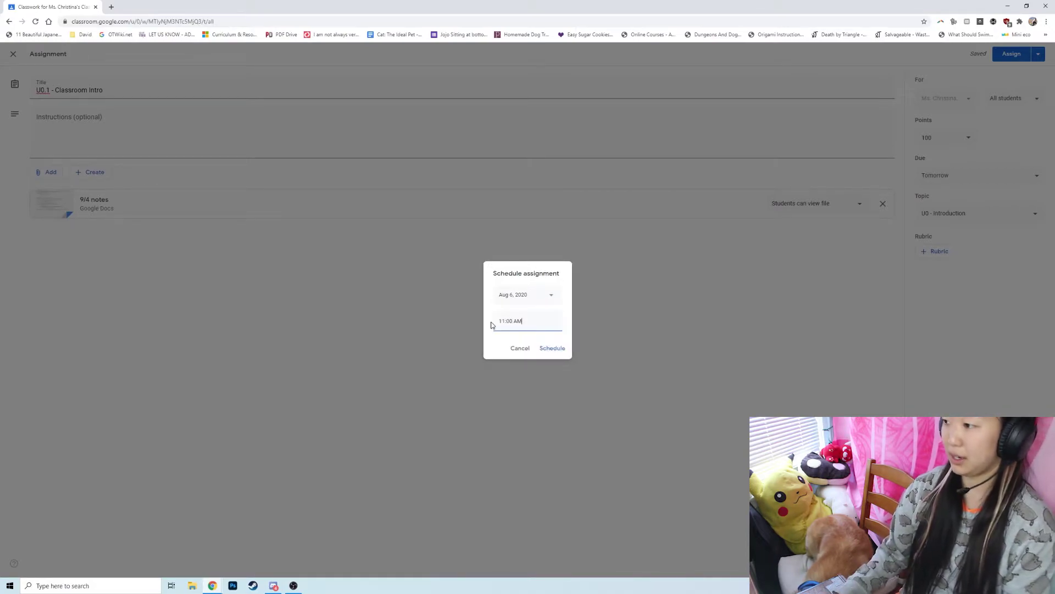
pyautogui.click(525, 348)
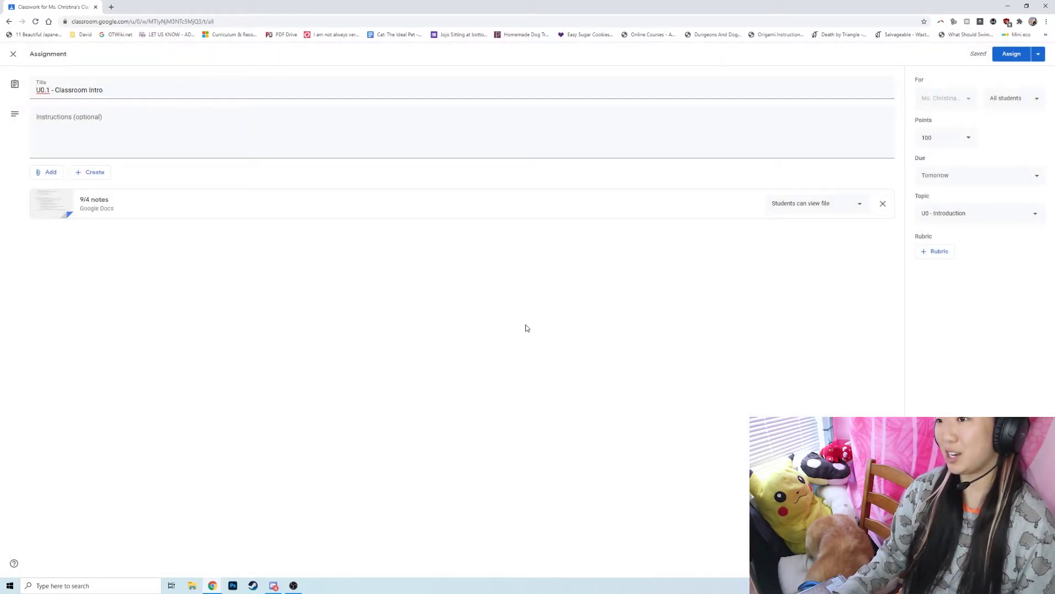
pyautogui.click(1011, 57)
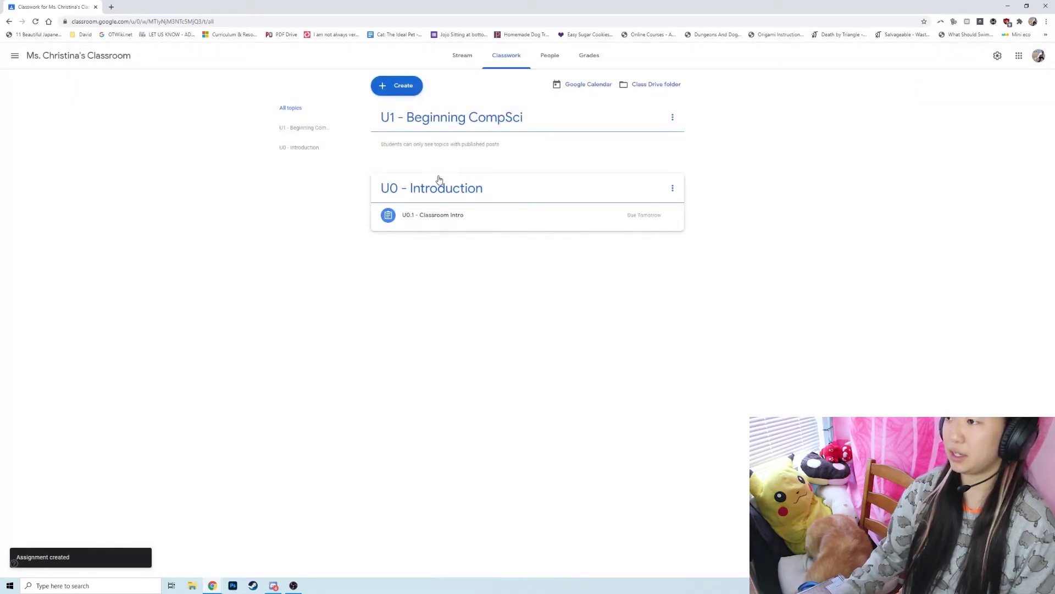
# As the student, open the U0.1 - Classroom Intro details page and its 9/4 notes document.
pyautogui.moveTo(221, 582)
pyautogui.click(294, 556)
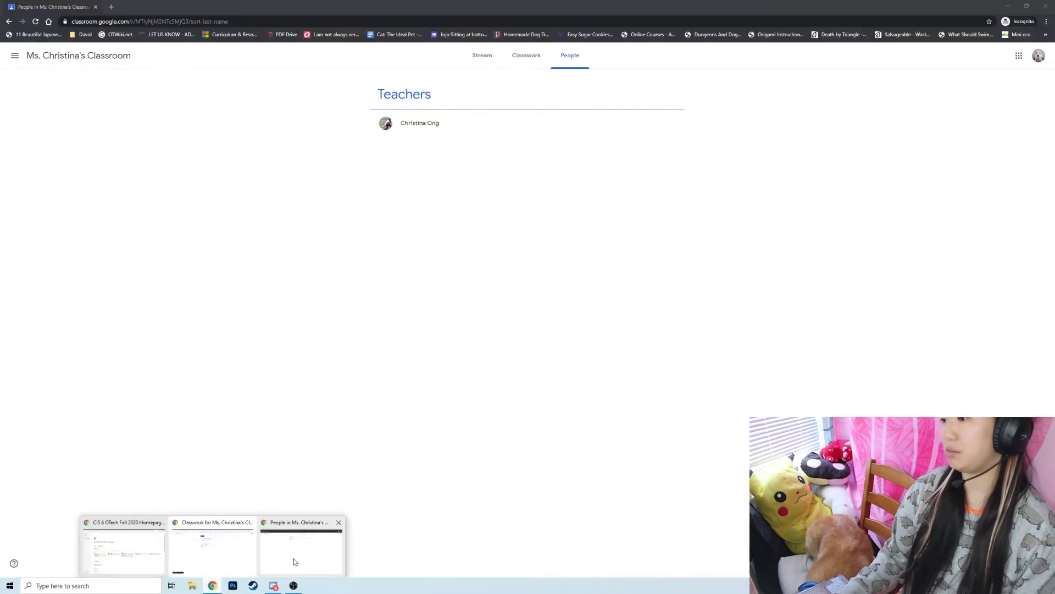
pyautogui.click(521, 57)
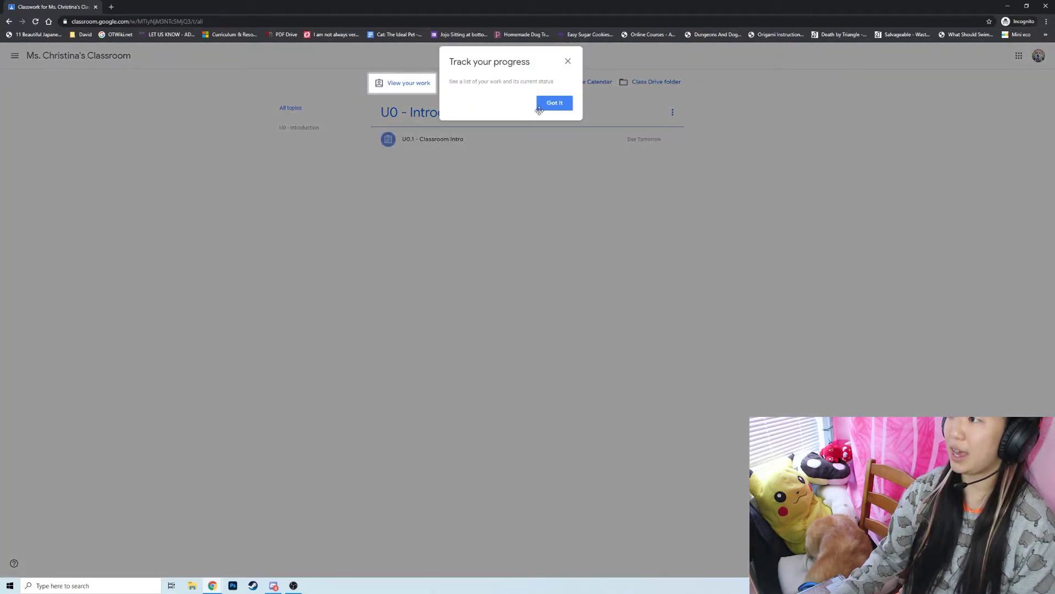
pyautogui.click(553, 102)
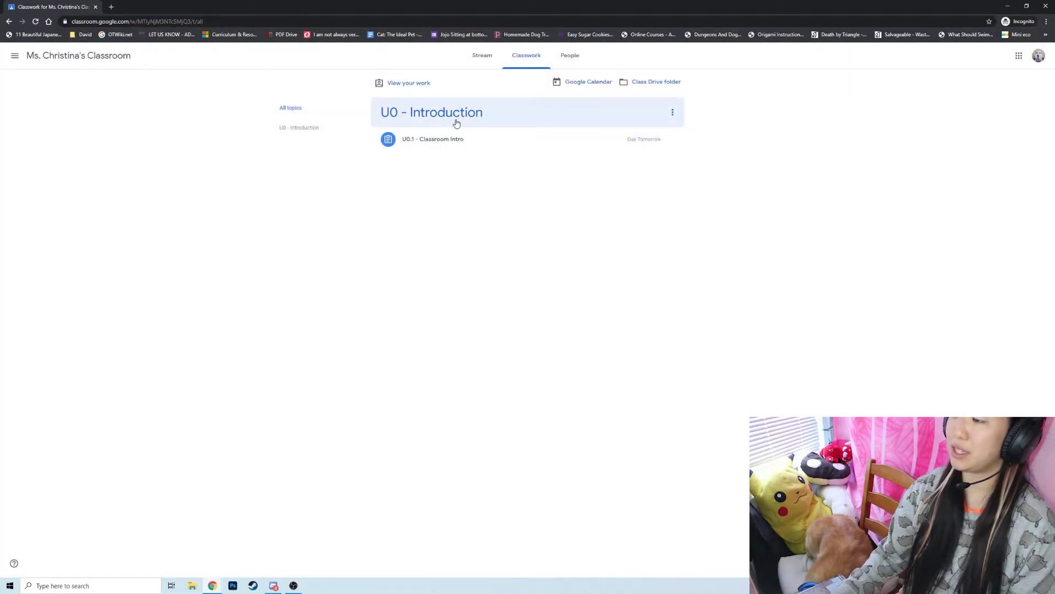
pyautogui.click(428, 146)
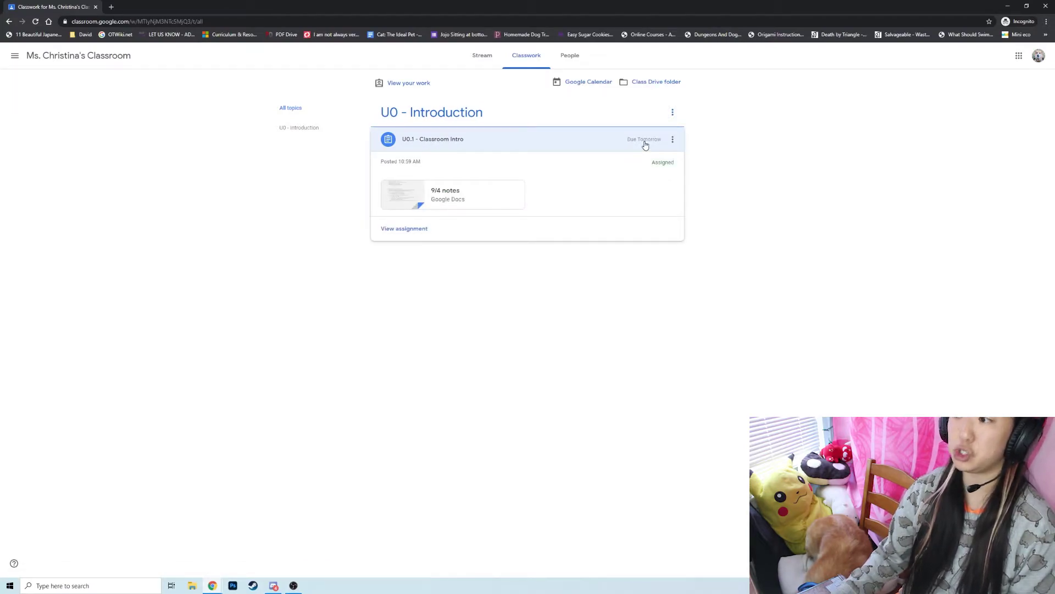
pyautogui.click(417, 230)
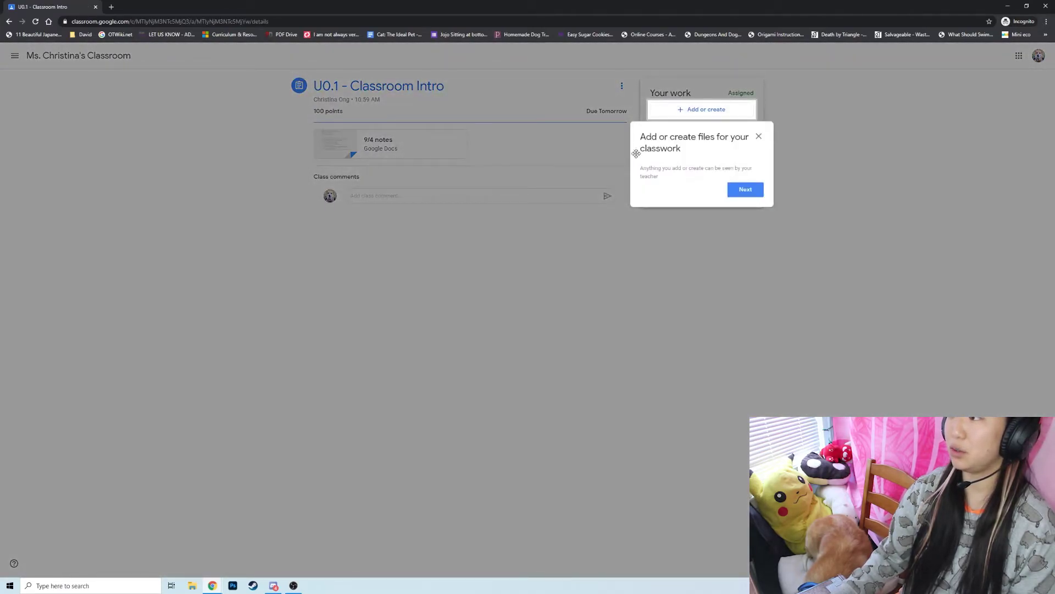
pyautogui.click(745, 189)
pyautogui.click(738, 209)
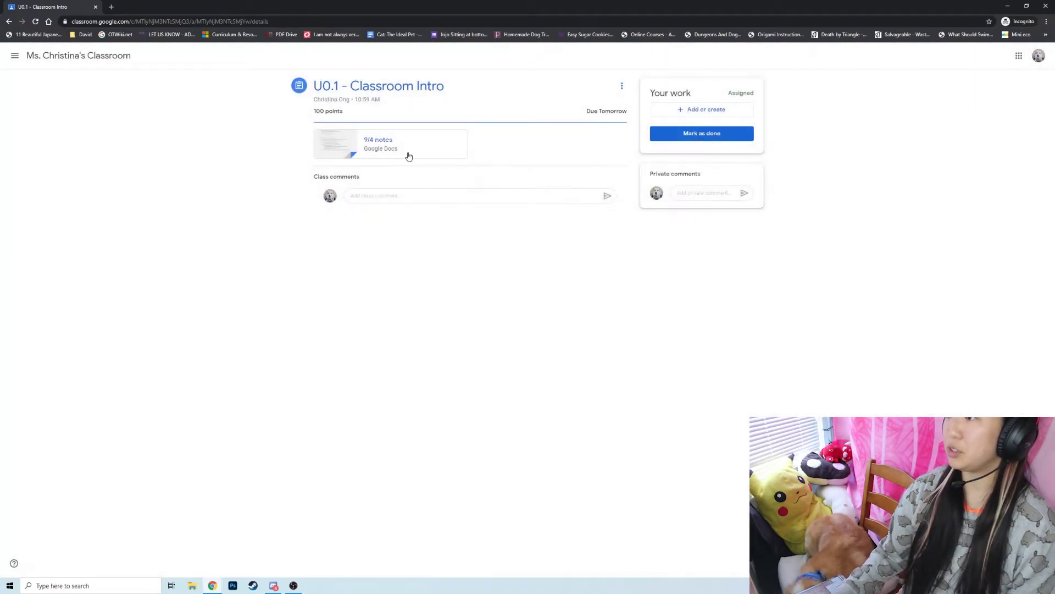
pyautogui.click(363, 145)
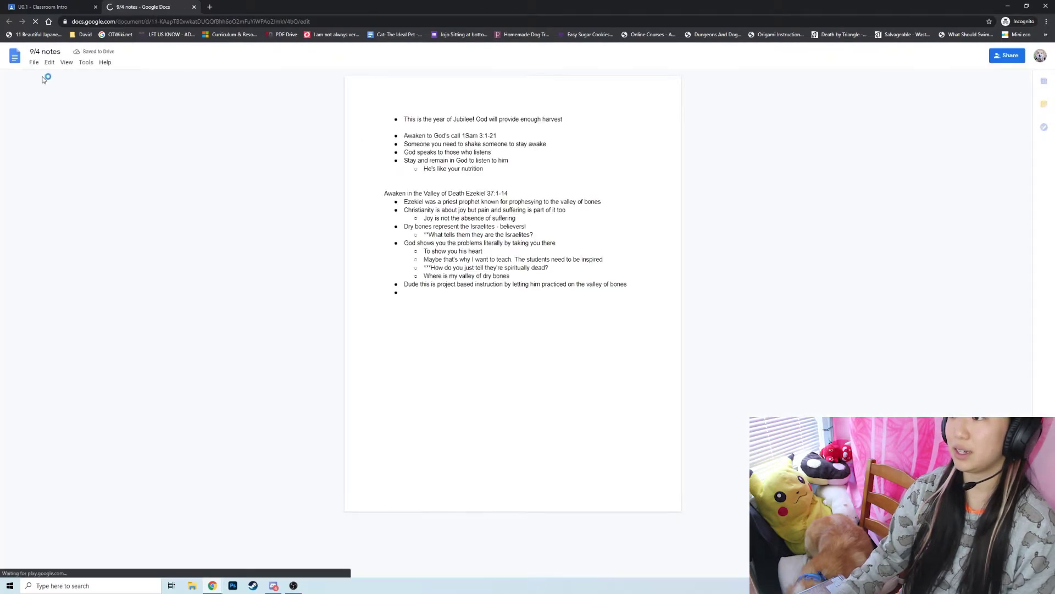
# Make an editable copy of the document, 'Copy of 9/4 notes'.
pyautogui.click(34, 63)
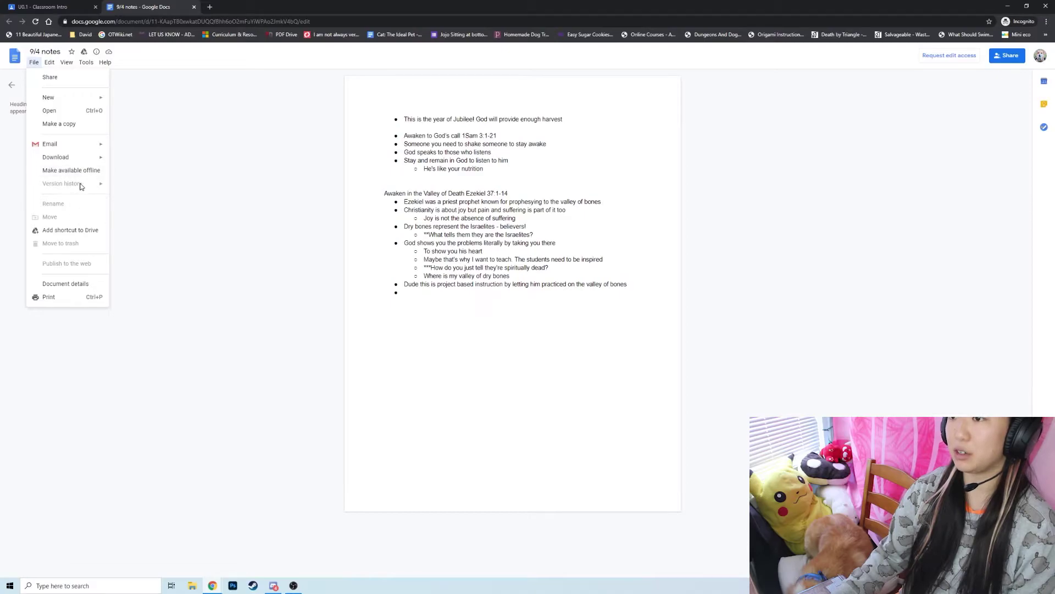
pyautogui.click(78, 125)
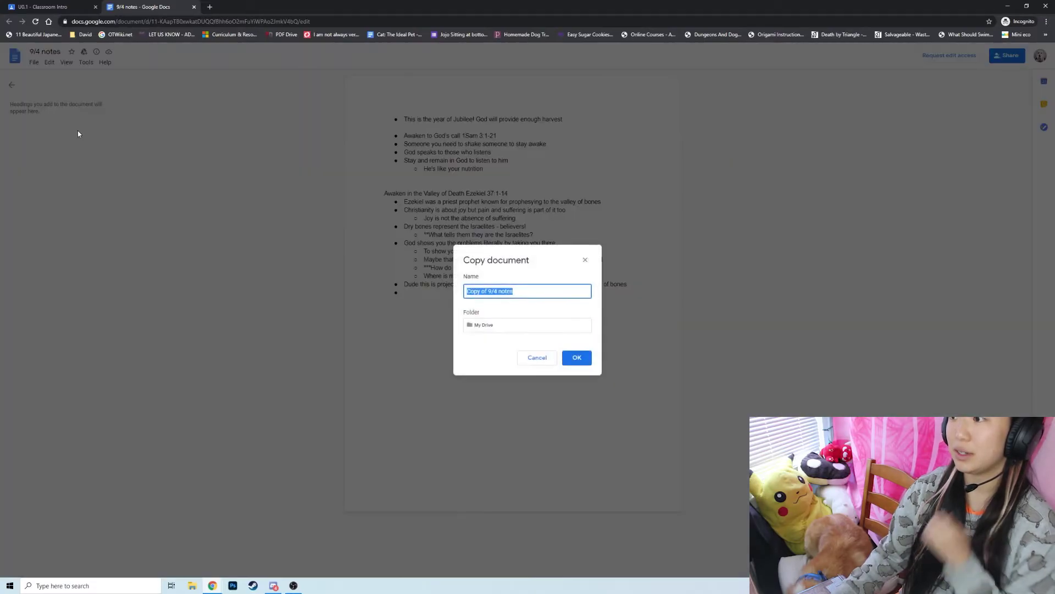
pyautogui.click(576, 358)
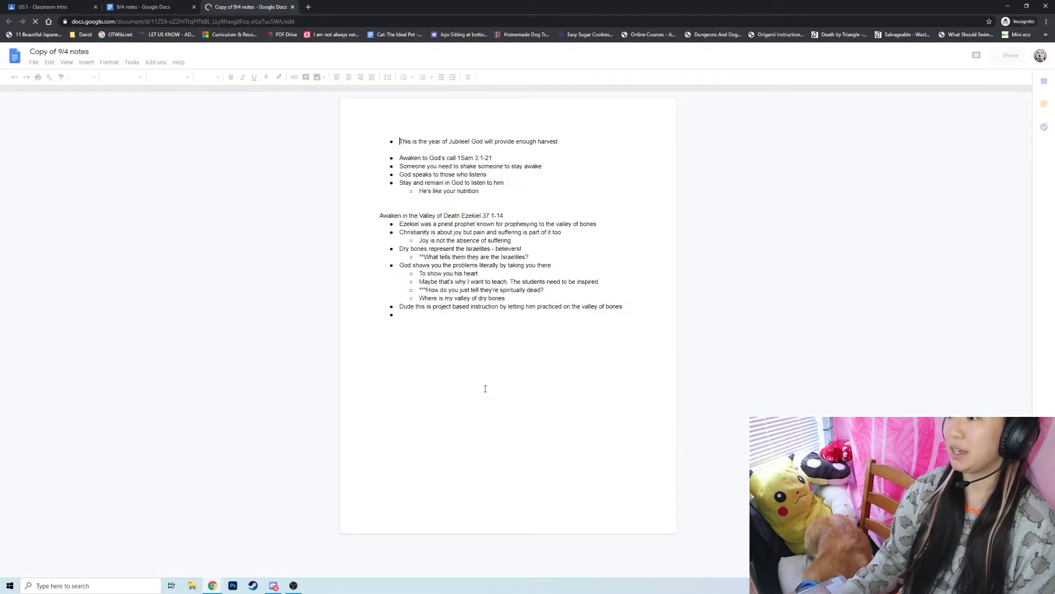
# Add an 'EDITING AS' line below the bullet list, then return to the assignment.
pyautogui.click(485, 389)
pyautogui.press('Return')
pyautogui.press('Return')
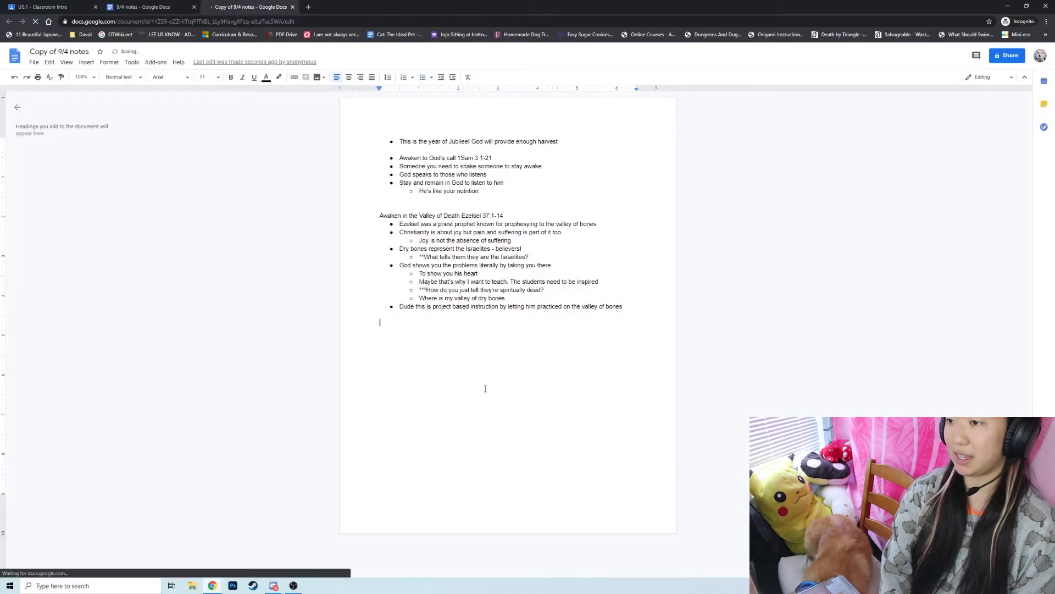
pyautogui.write('EDITING AS JOJO')
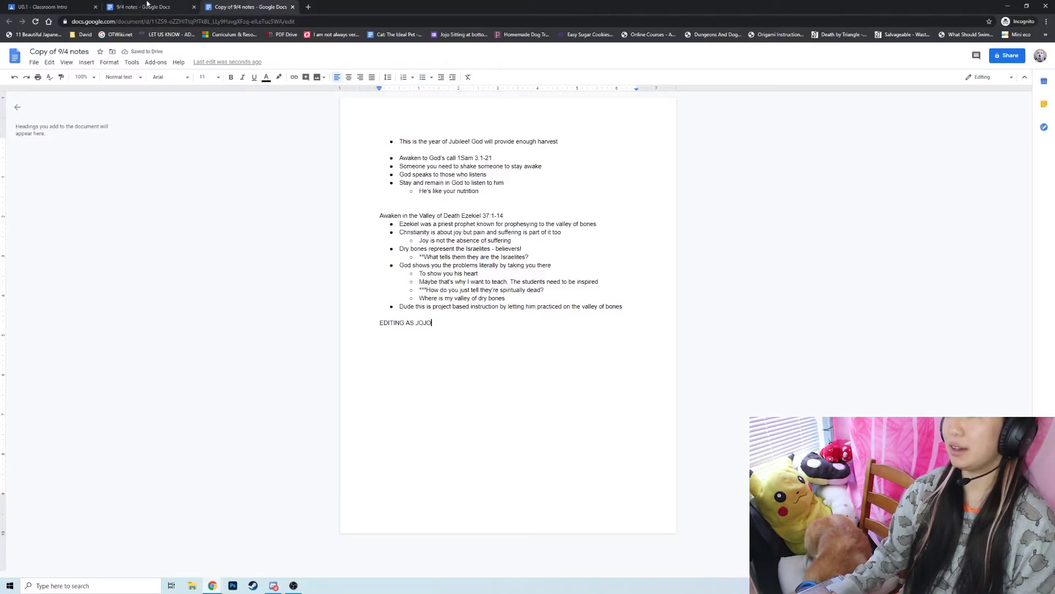
pyautogui.click(76, 4)
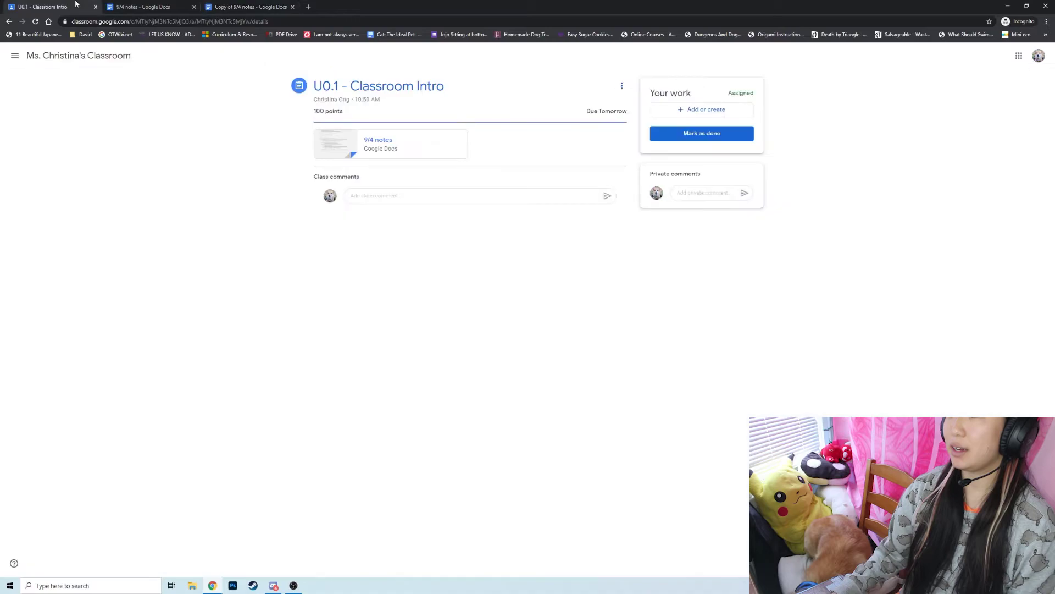
# Attach Copy of 9/4 notes from Google Drive to the student's work.
pyautogui.click(663, 113)
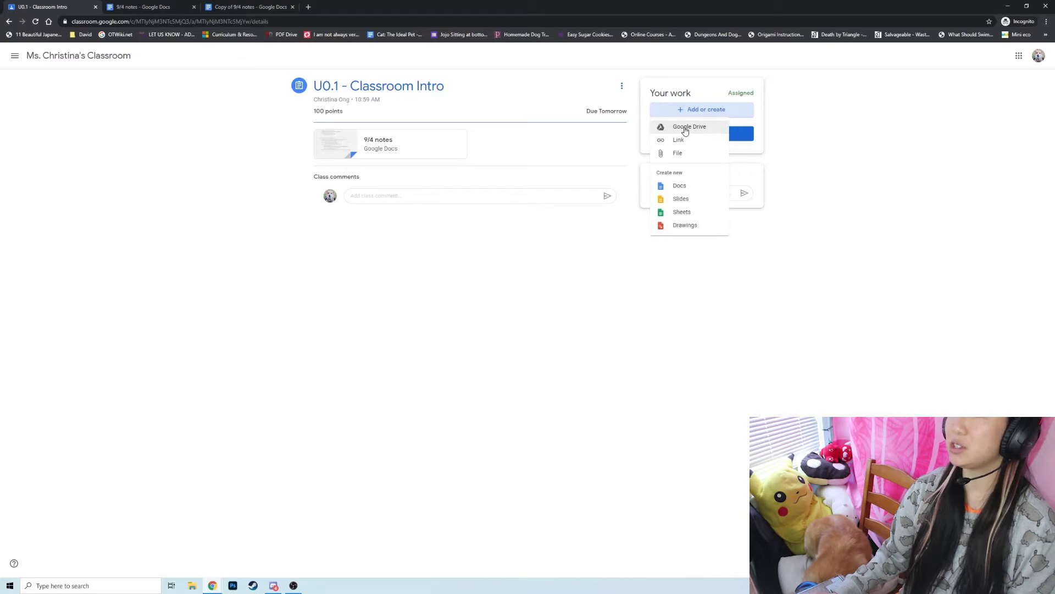
pyautogui.click(685, 130)
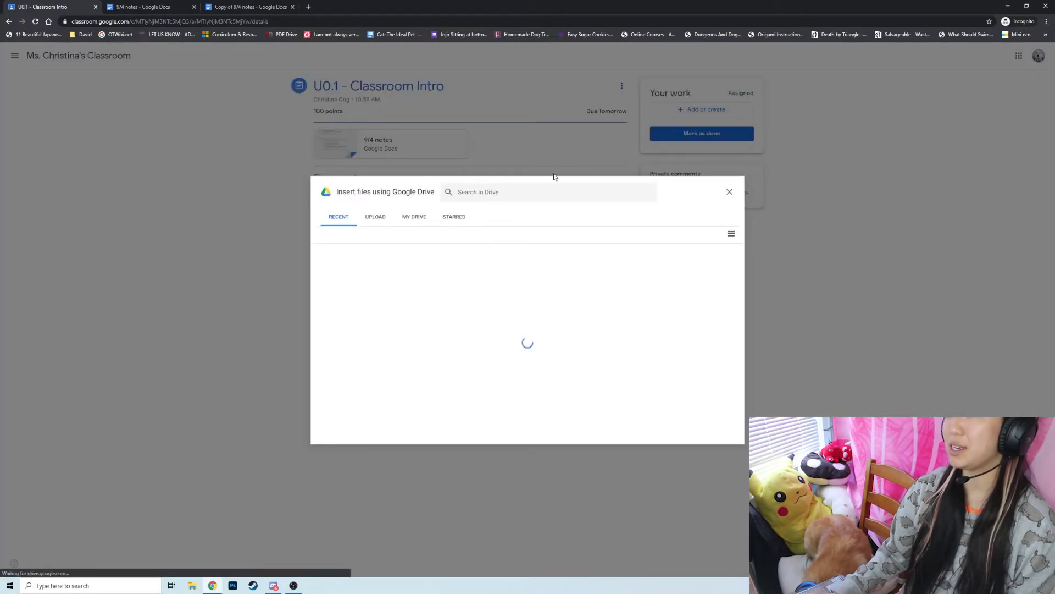
pyautogui.click(365, 292)
pyautogui.click(365, 291)
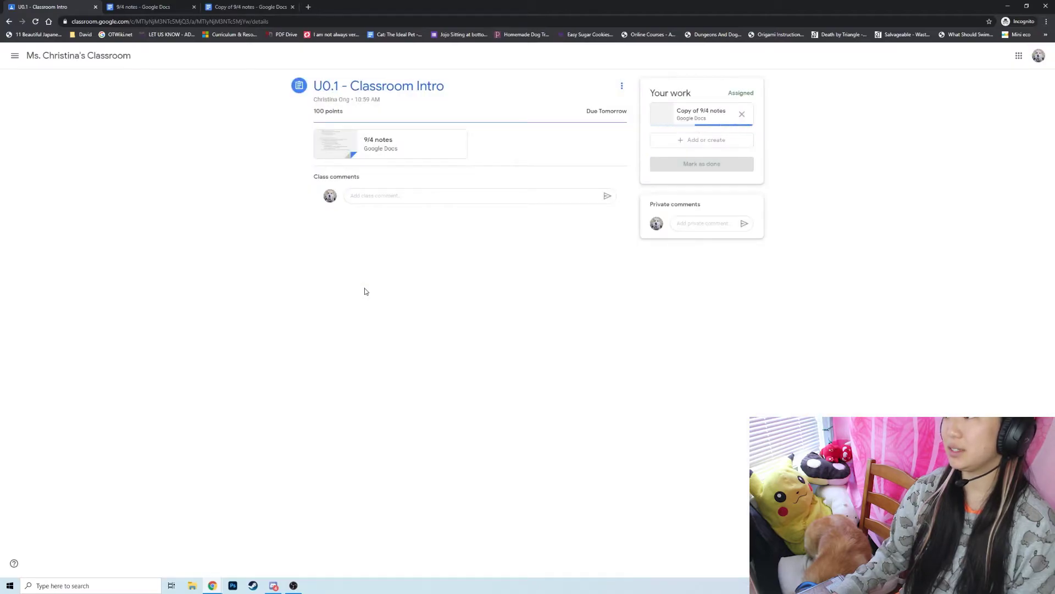
# Turn in U0.1 - Classroom Intro with the attached notes.
pyautogui.click(698, 164)
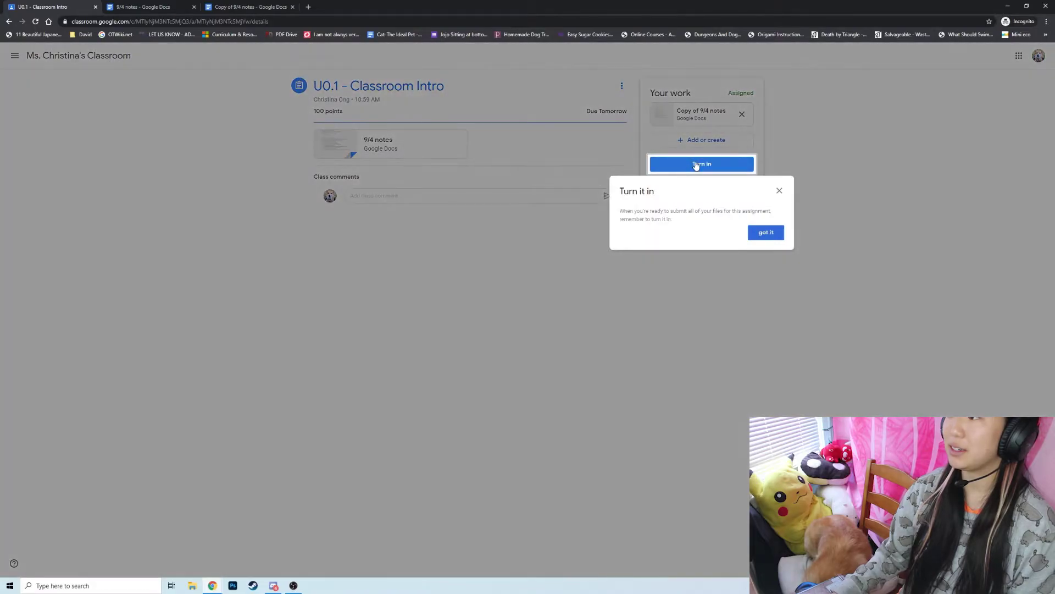
pyautogui.press('Escape')
pyautogui.click(717, 164)
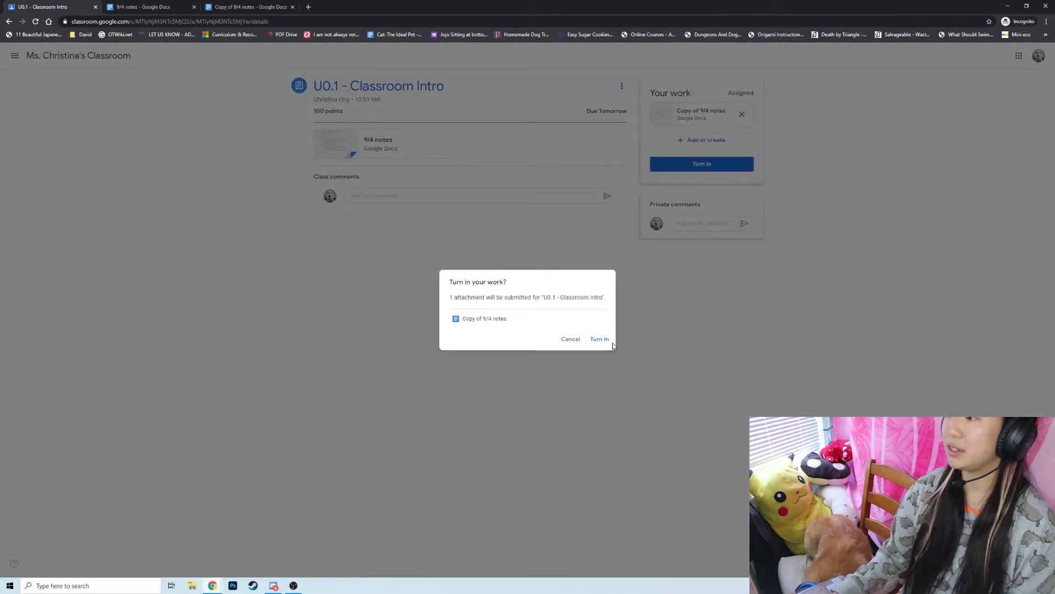
pyautogui.click(598, 339)
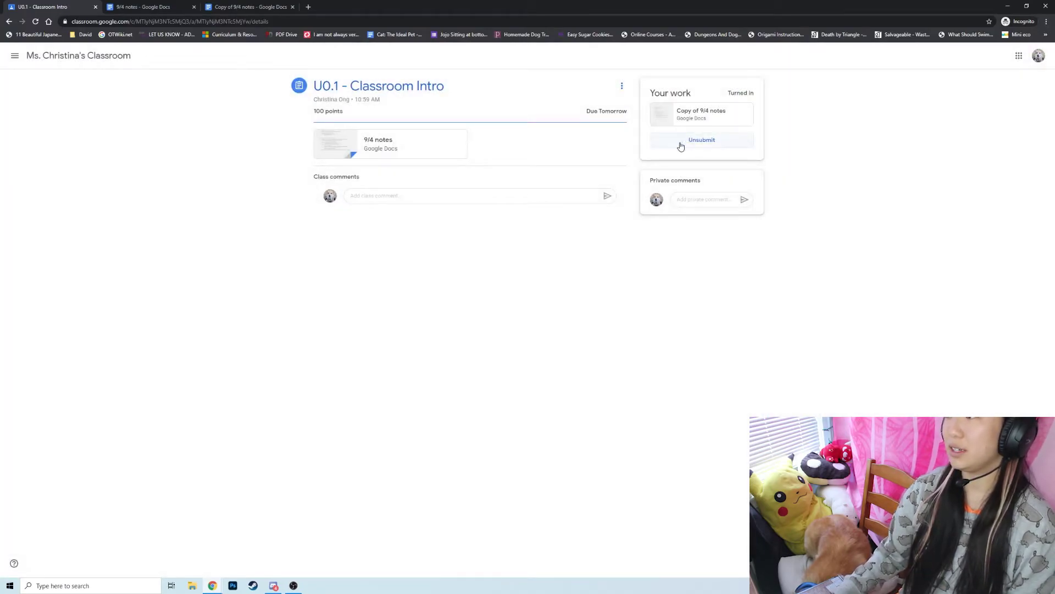
# Unsubmit the turned-in U0.1 work.
pyautogui.click(676, 143)
pyautogui.click(579, 339)
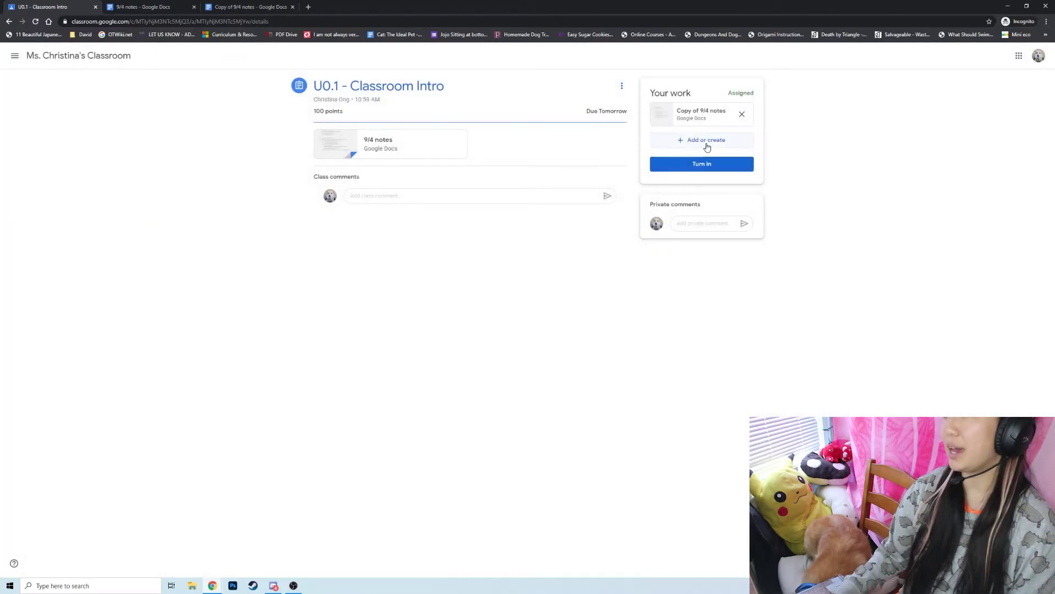
pyautogui.click(703, 144)
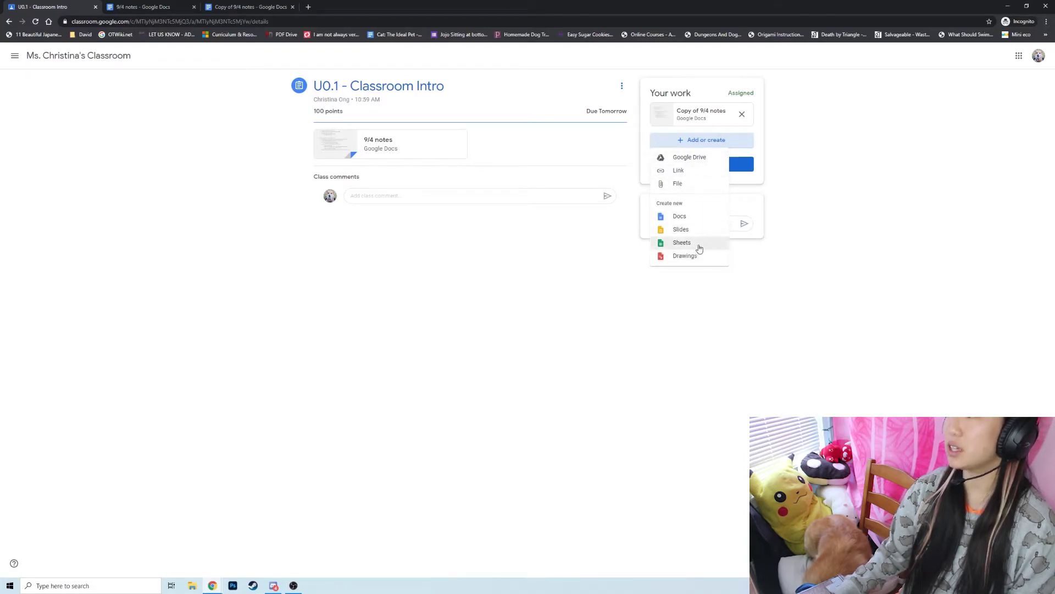
pyautogui.click(567, 275)
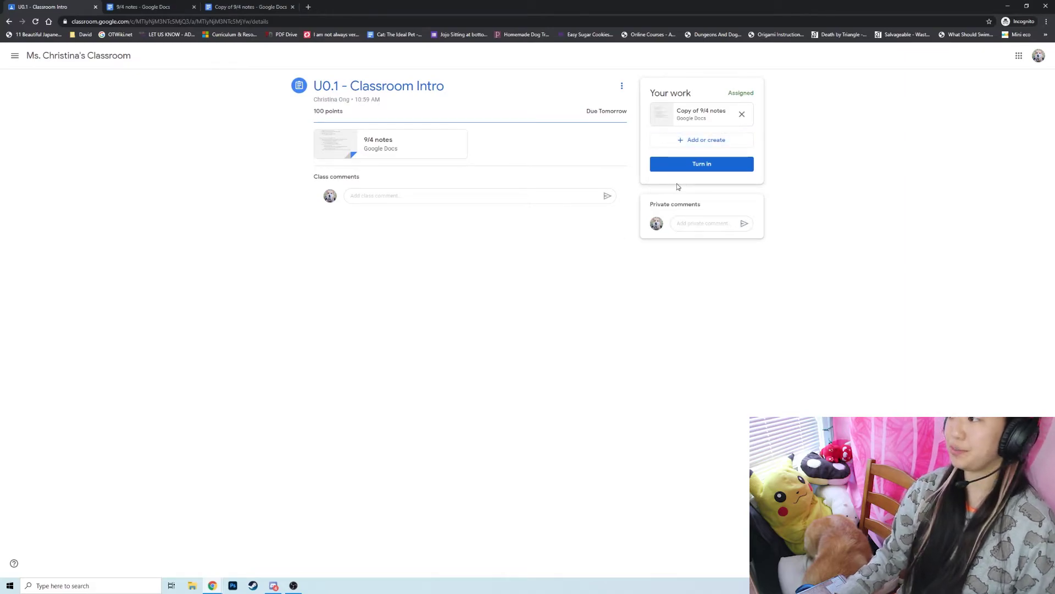
# Turn the work in again and go back to the teacher's Classroom window.
pyautogui.click(682, 163)
pyautogui.click(600, 339)
pyautogui.moveTo(213, 586)
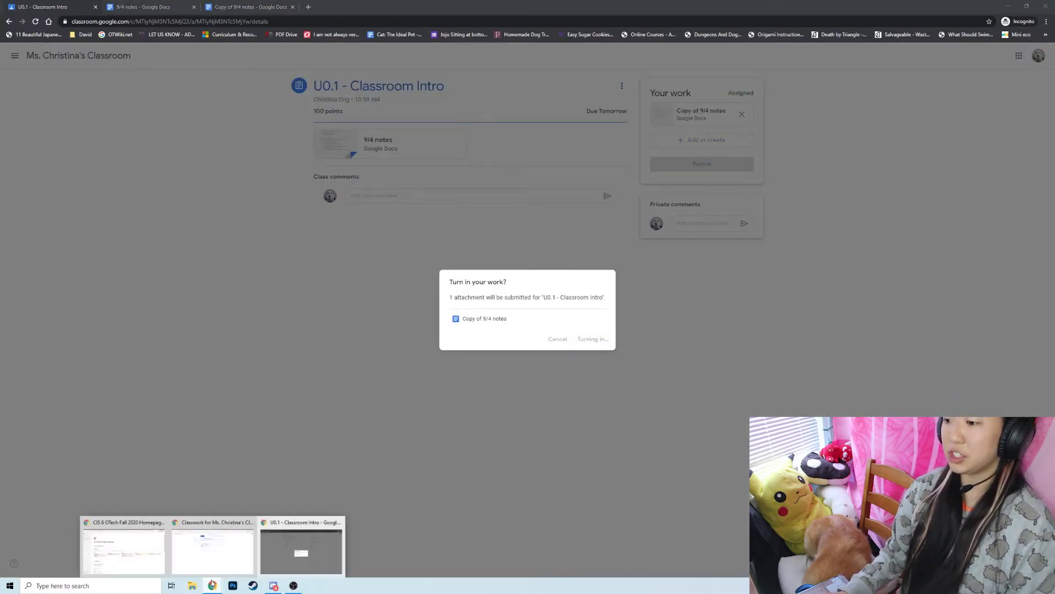
pyautogui.click(203, 554)
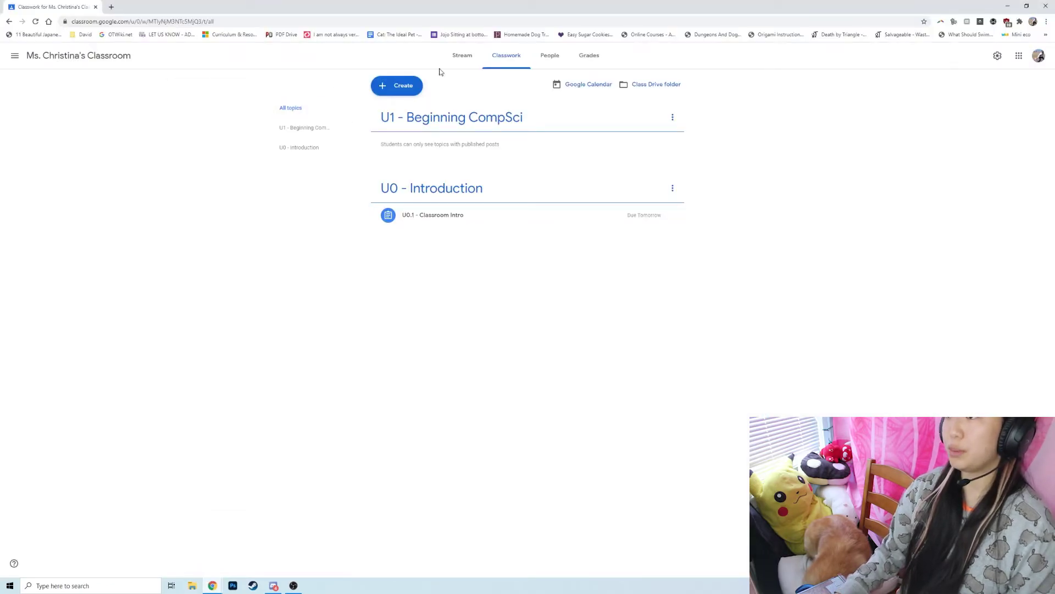
# Open U0.1's turned-in submissions, sorted by status, and grade the student's Copy of 9/4 notes.
pyautogui.click(497, 58)
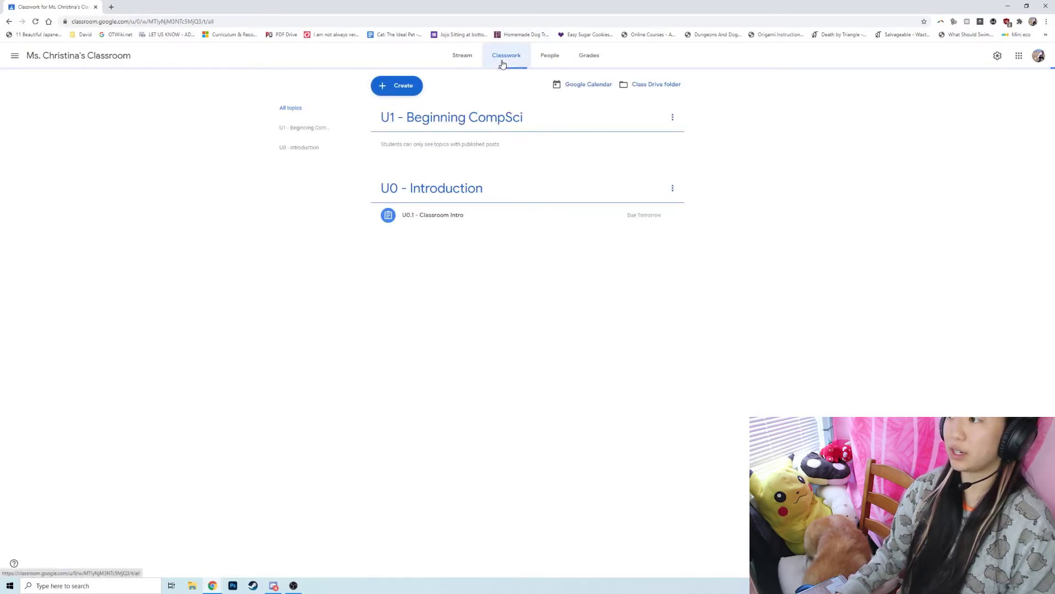
pyautogui.click(451, 215)
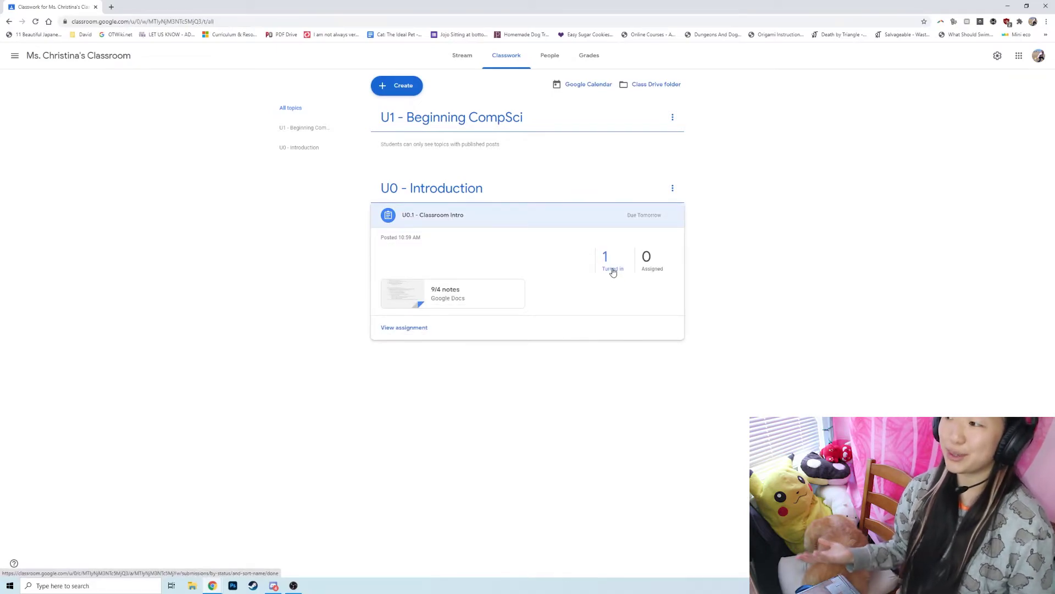
pyautogui.click(613, 271)
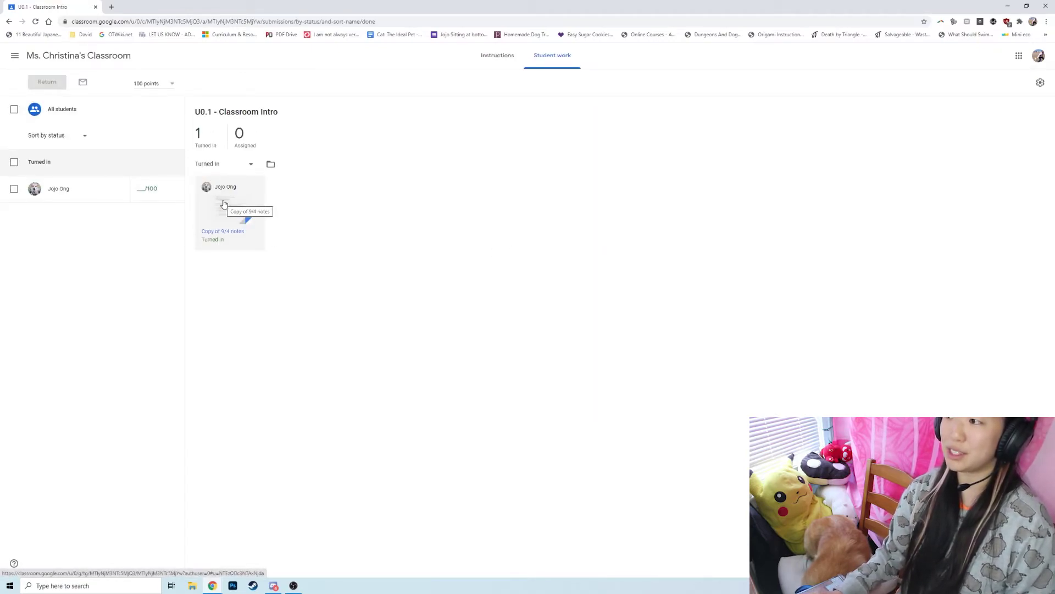
pyautogui.click(53, 135)
pyautogui.click(73, 136)
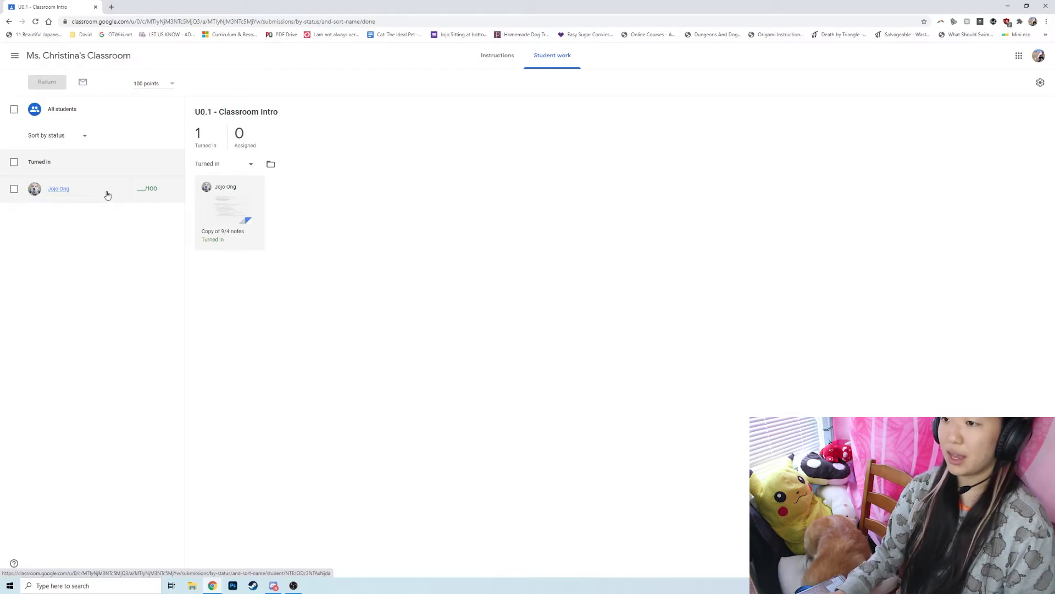
pyautogui.click(85, 190)
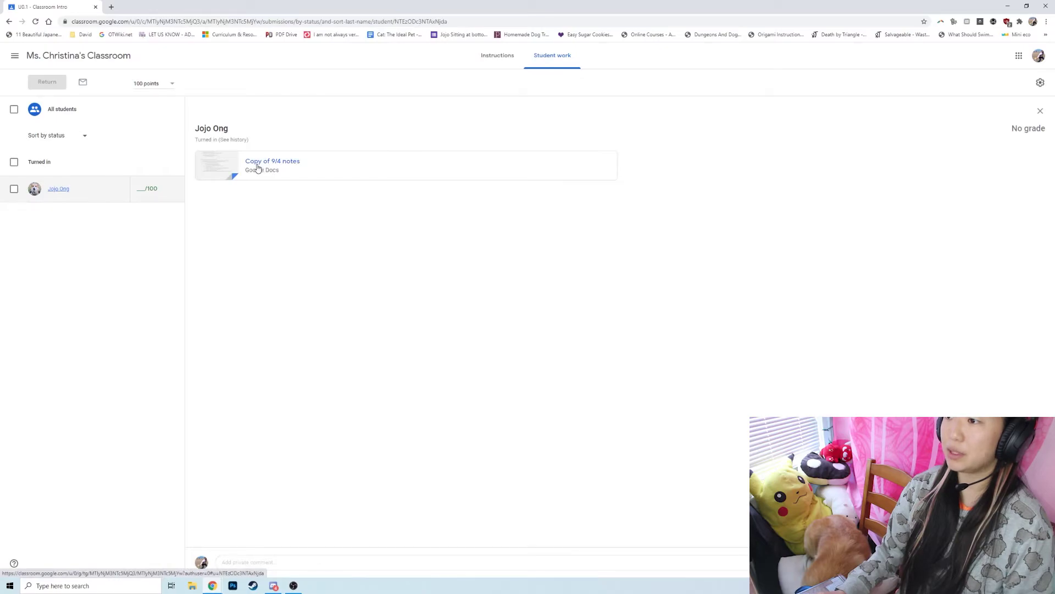
pyautogui.click(258, 168)
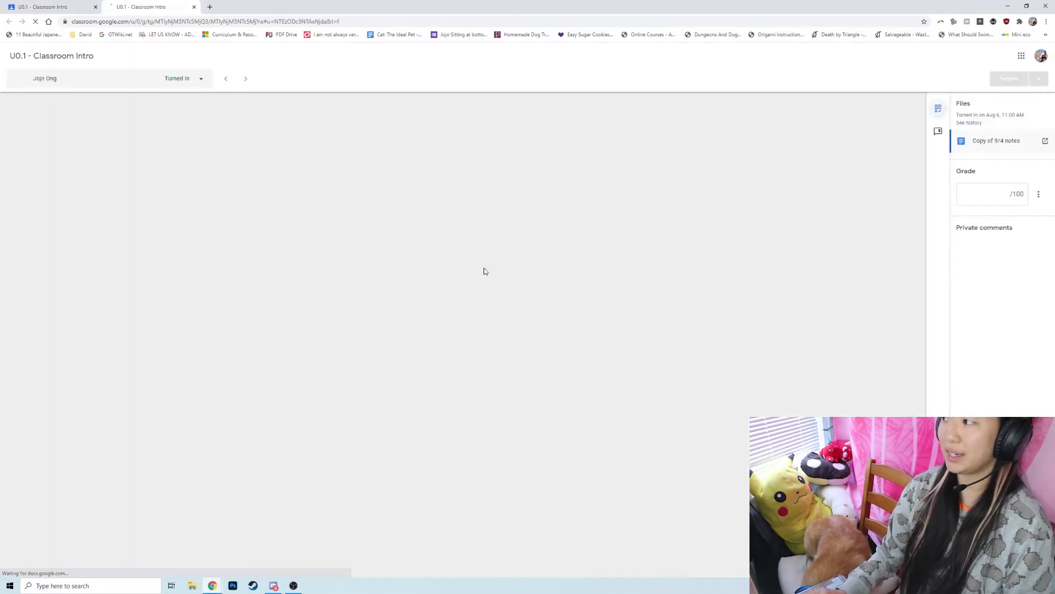
# Enter a grade of 100 out of 100 for the submission.
pyautogui.click(594, 329)
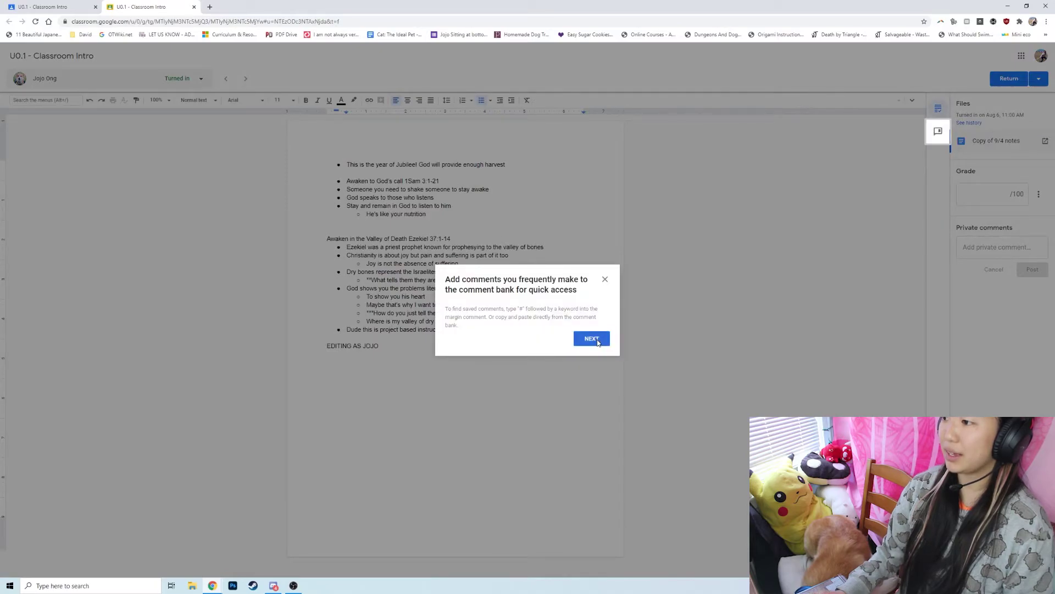
pyautogui.click(598, 340)
pyautogui.click(598, 341)
pyautogui.click(598, 341)
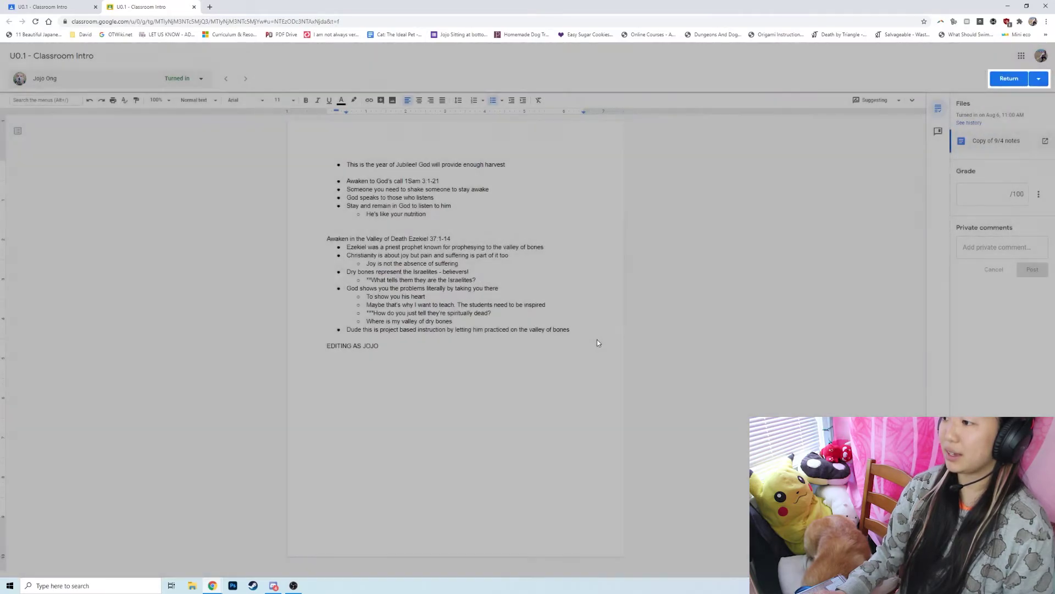
pyautogui.moveTo(380, 346); pyautogui.dragTo(321, 338)
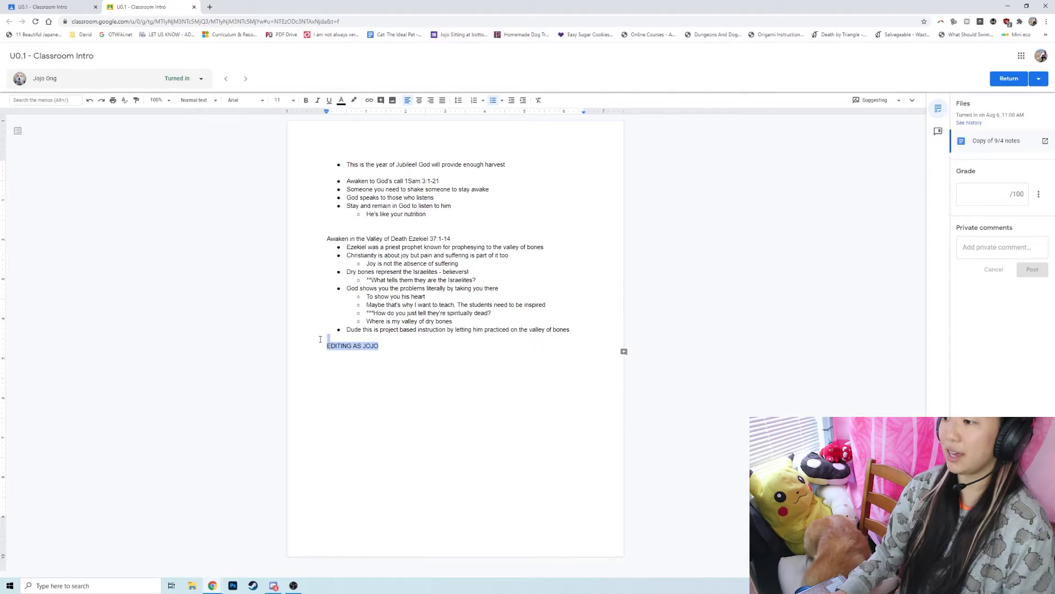
pyautogui.click(967, 193)
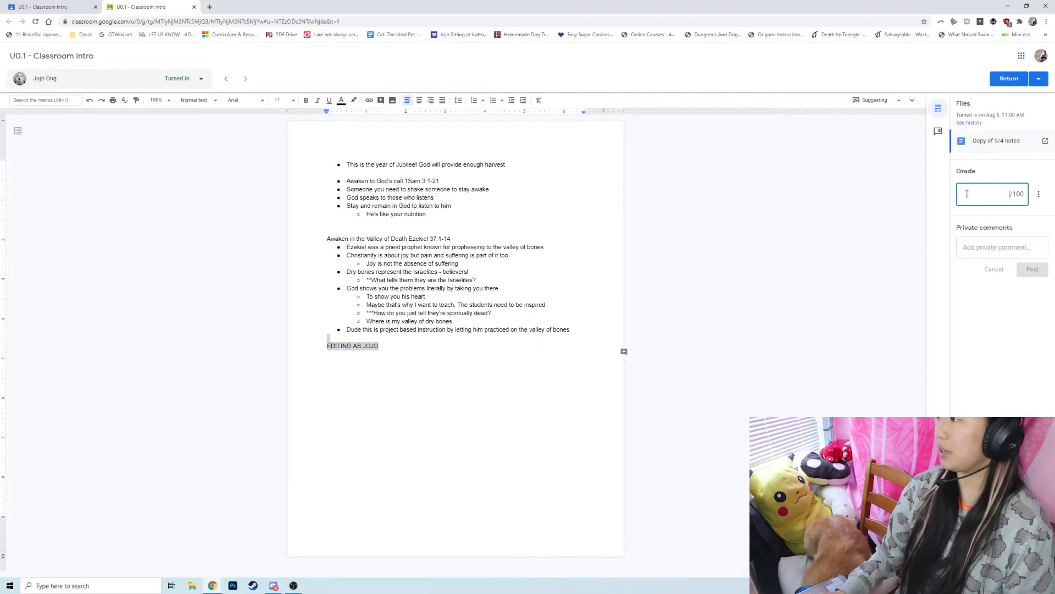
pyautogui.write('100')
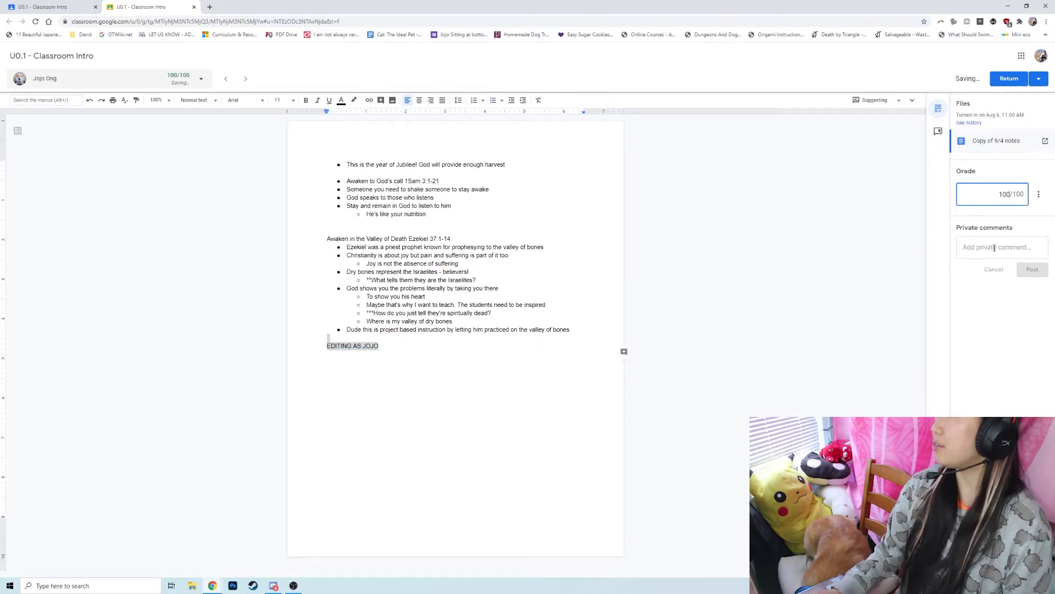
# Post the private comment 'You did great!'.
pyautogui.click(994, 248)
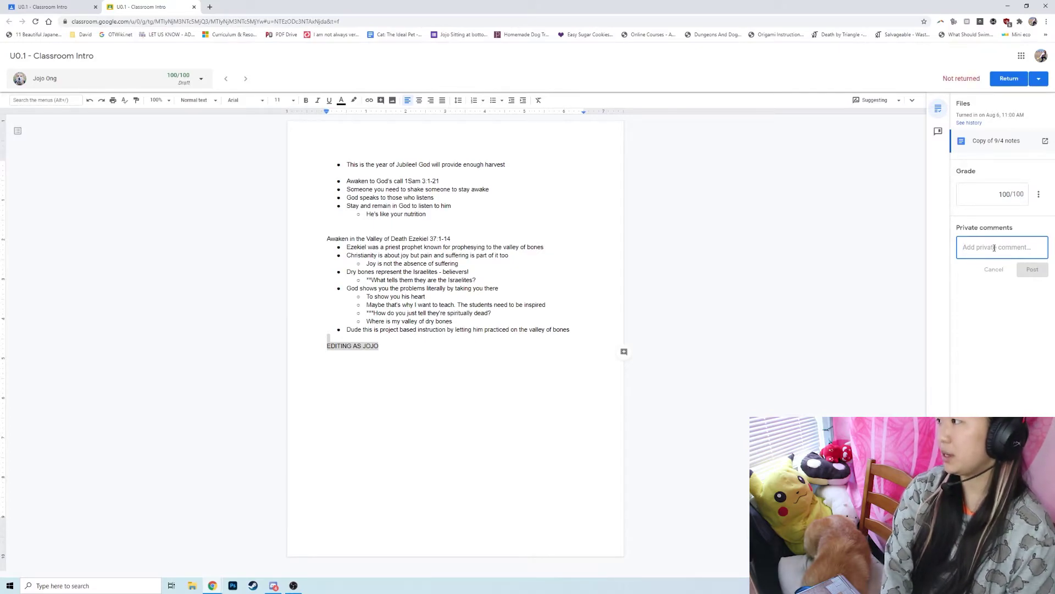
pyautogui.write('You did great!')
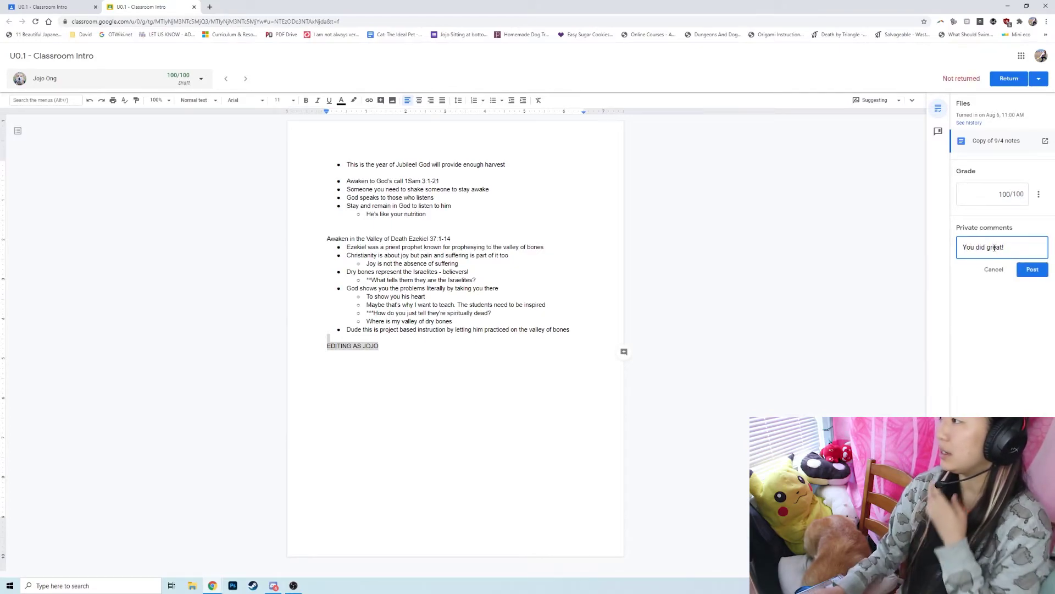
pyautogui.click(1032, 270)
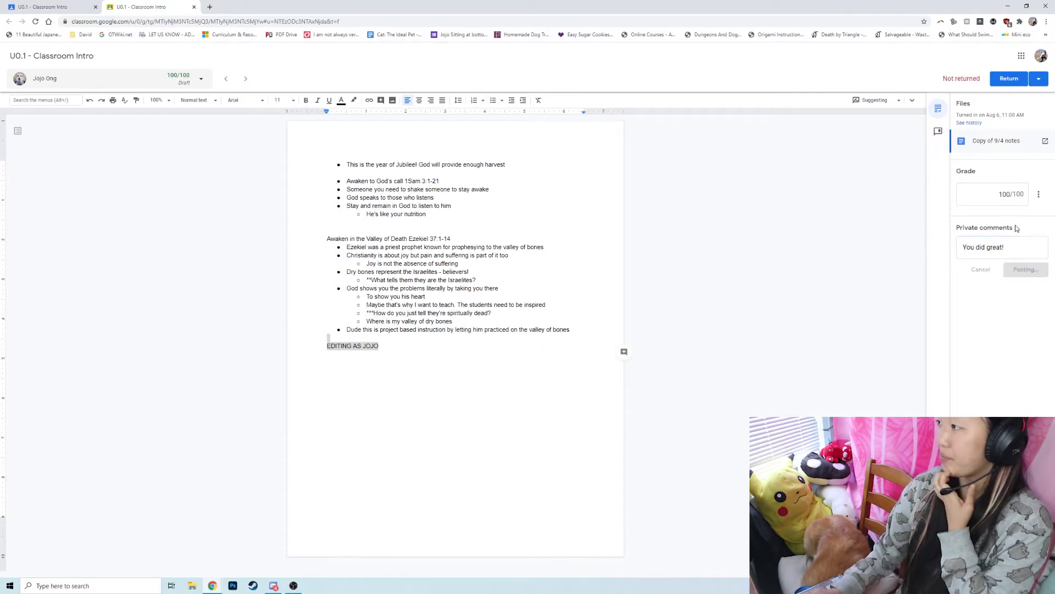
# Add the comment 'Check Prob #1 for error' to the comment bank.
pyautogui.click(941, 134)
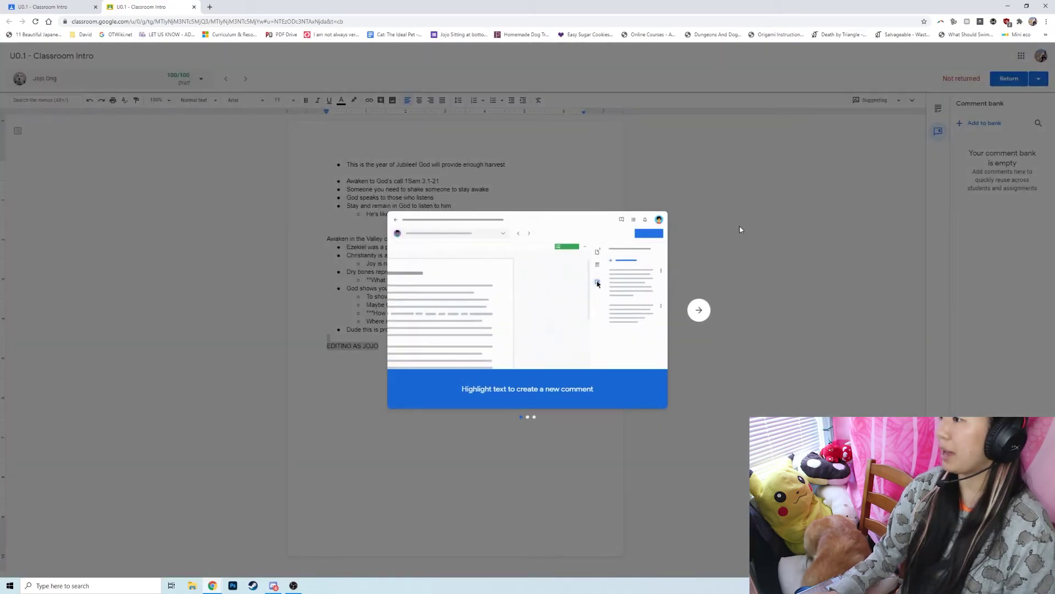
pyautogui.click(699, 311)
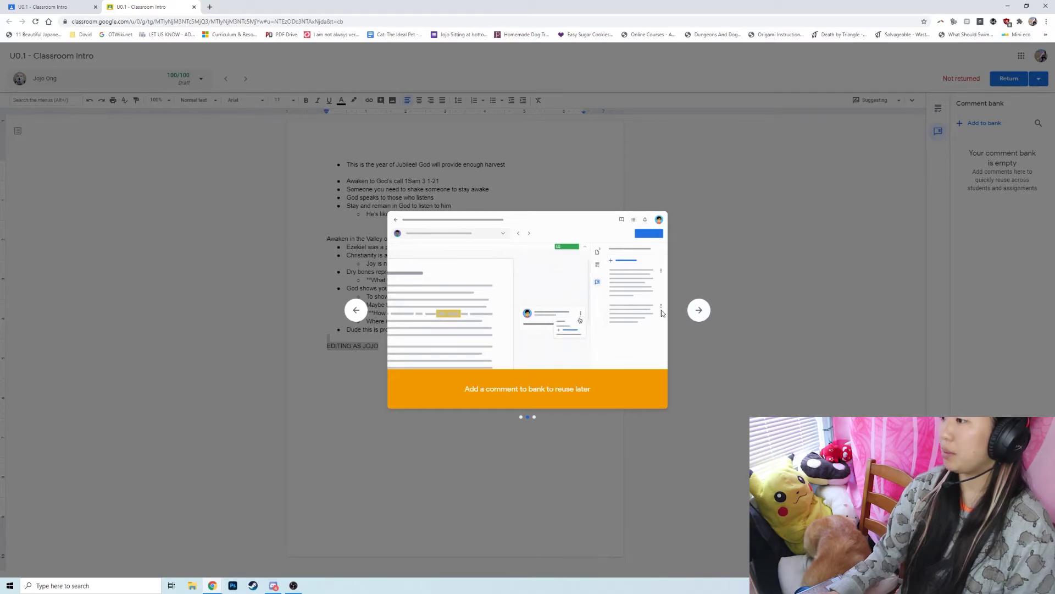
pyautogui.click(699, 310)
pyautogui.click(699, 311)
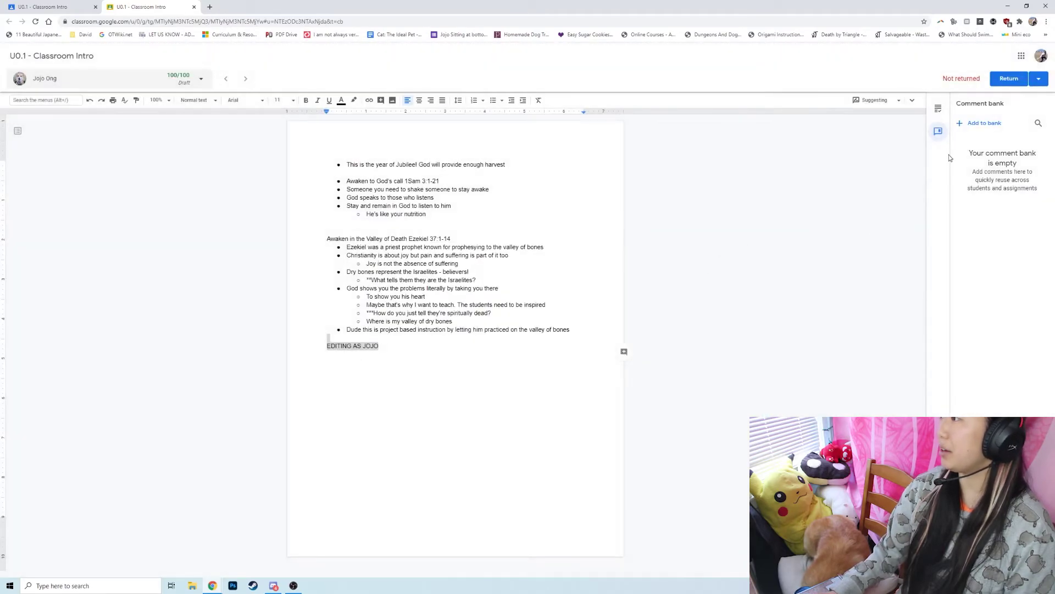
pyautogui.click(972, 123)
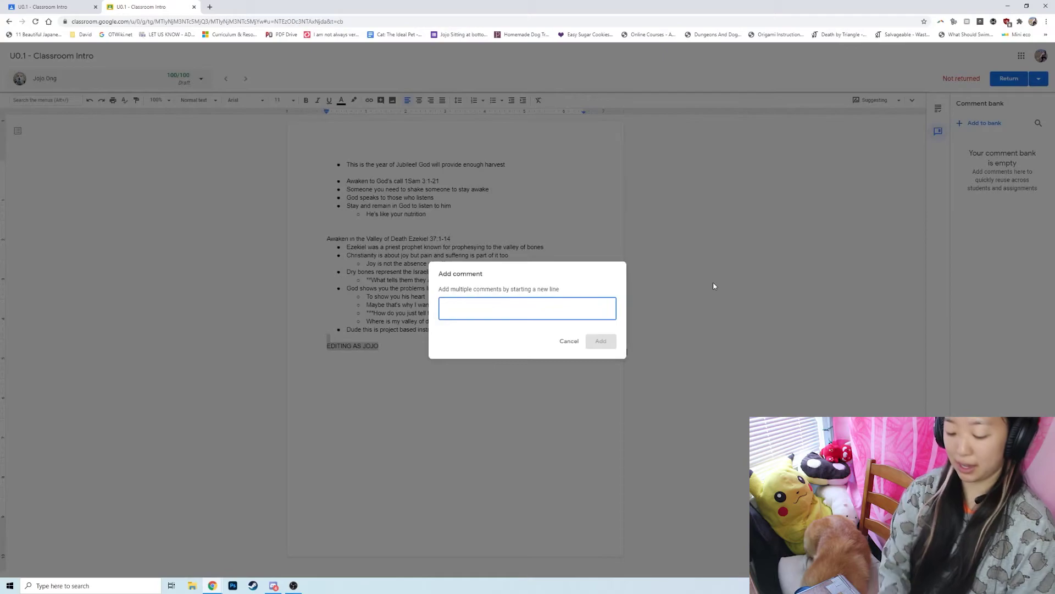
pyautogui.write('Check Error #1')
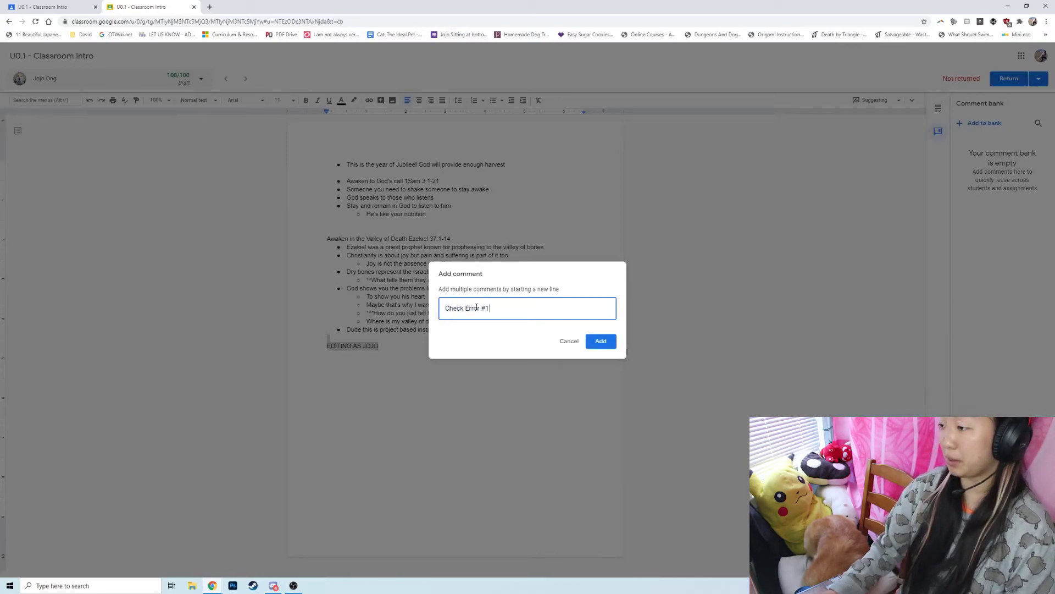
pyautogui.doubleClick(476, 307)
pyautogui.write('Prob #1 for e')
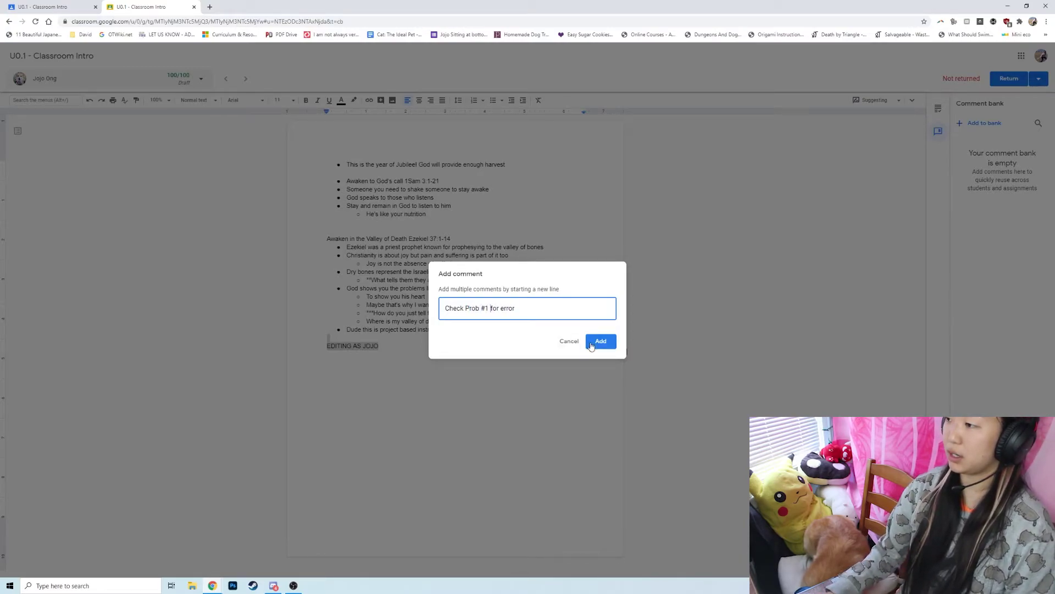
pyautogui.click(592, 341)
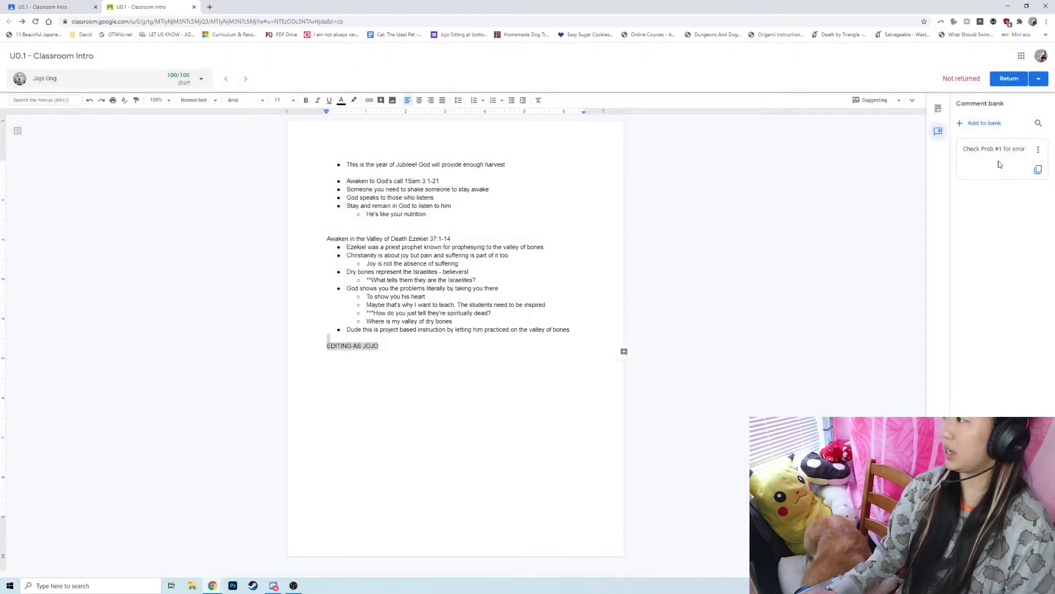
# Copy the saved 'Check Prob #1 for error' comment for a new private comment.
pyautogui.click(938, 109)
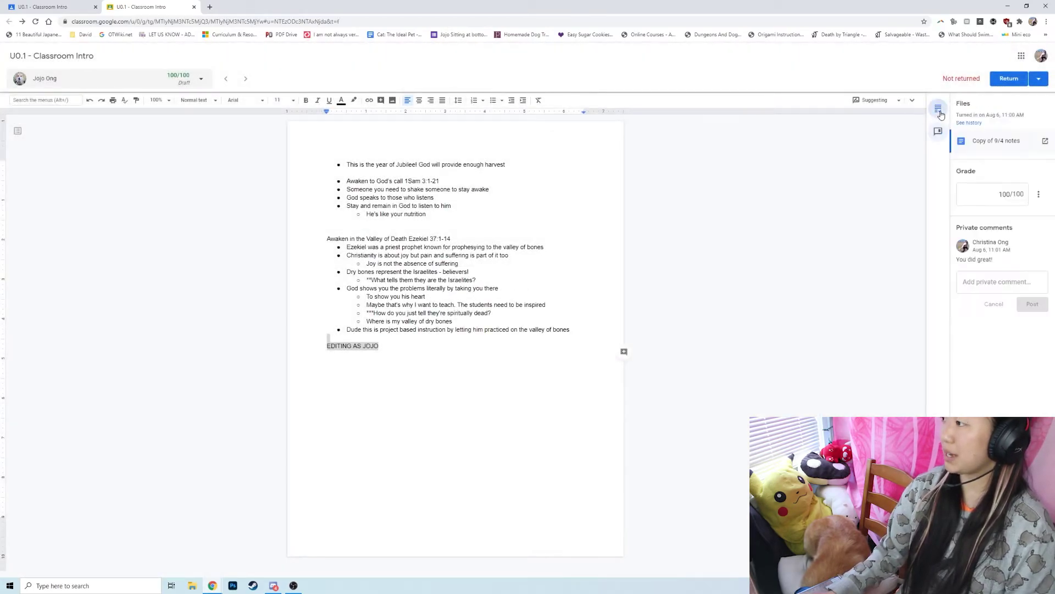
pyautogui.click(986, 281)
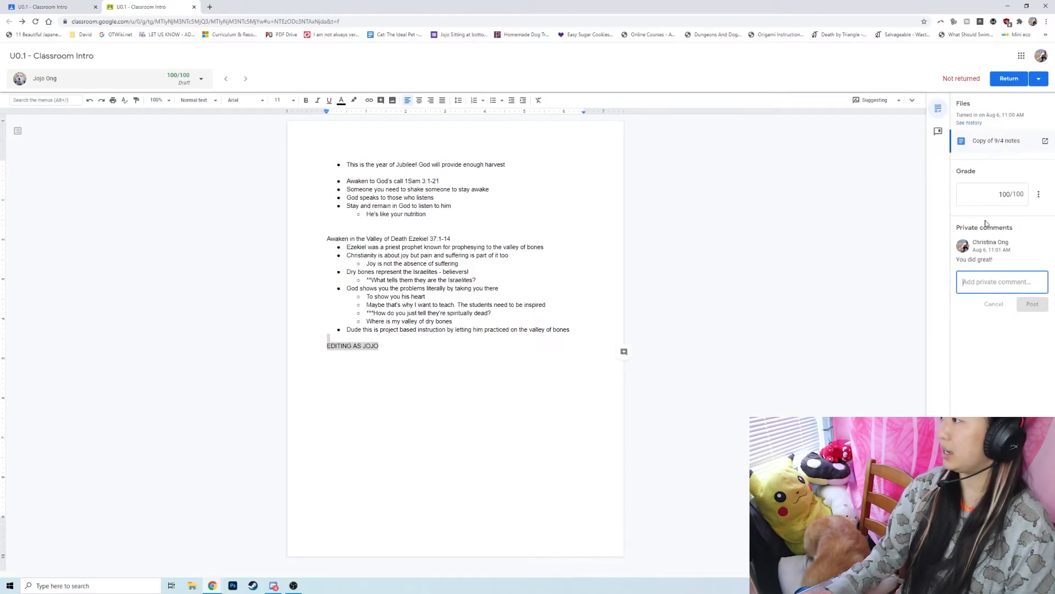
pyautogui.click(938, 131)
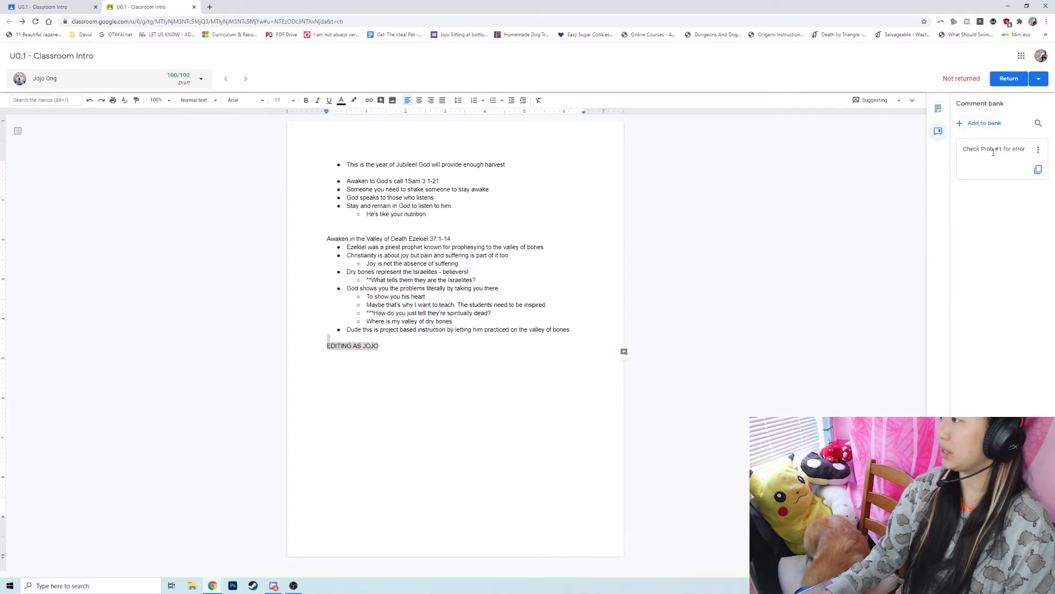
pyautogui.click(1037, 169)
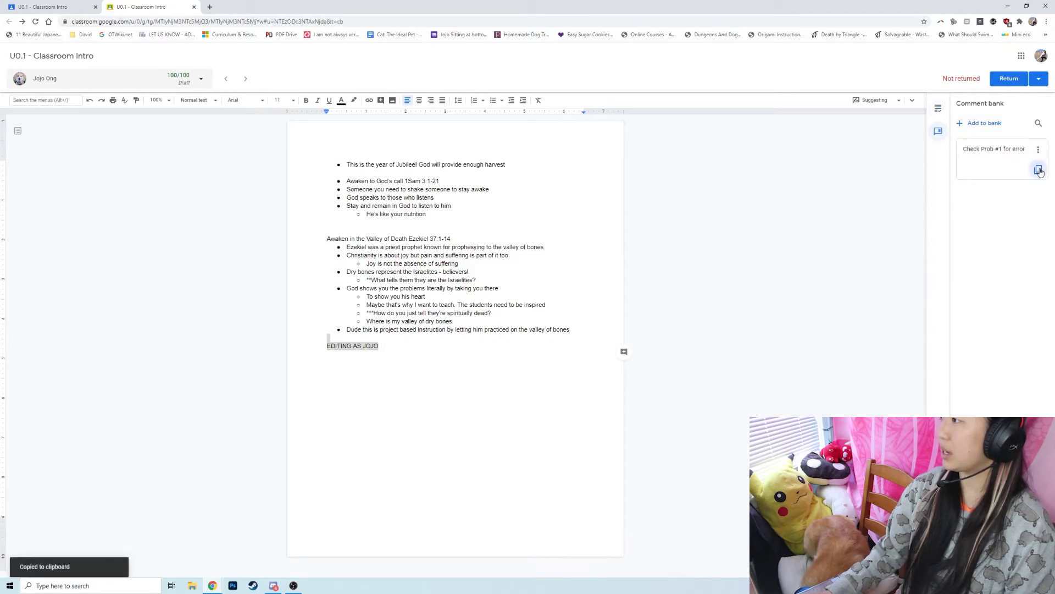
pyautogui.click(938, 108)
pyautogui.click(1002, 282)
# Post 'Check Prob #1 for error' as a private comment and return the graded work.
pyautogui.hotkey('ctrl', 'v')
pyautogui.click(1029, 310)
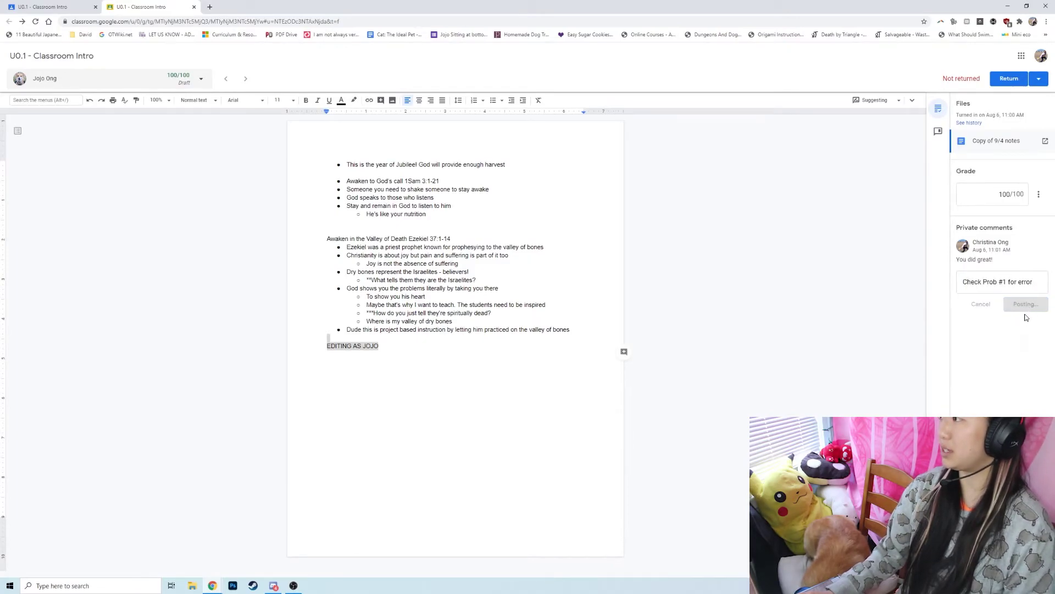
pyautogui.click(1007, 79)
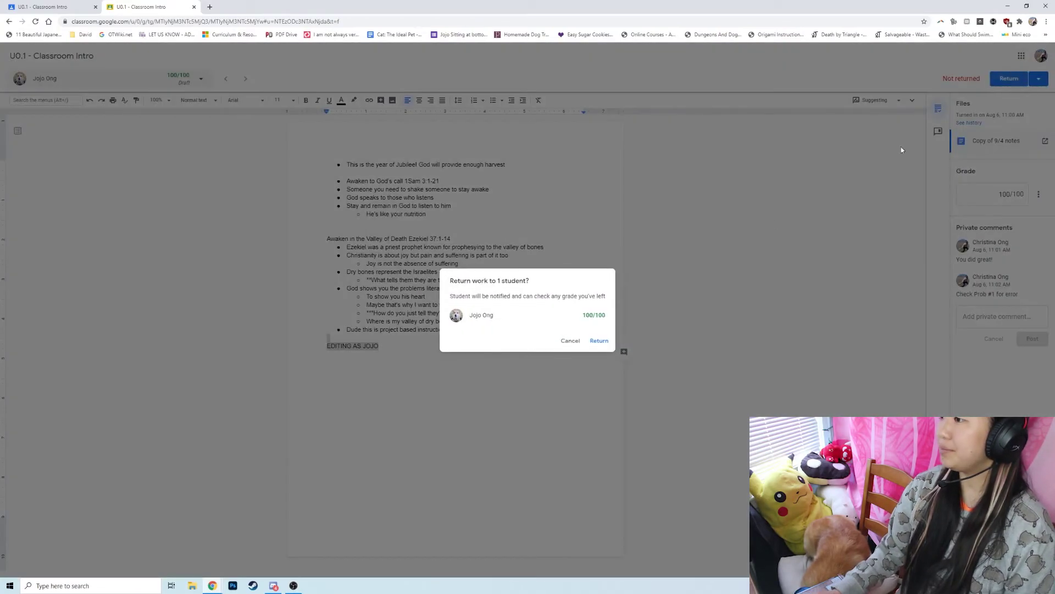
pyautogui.click(601, 340)
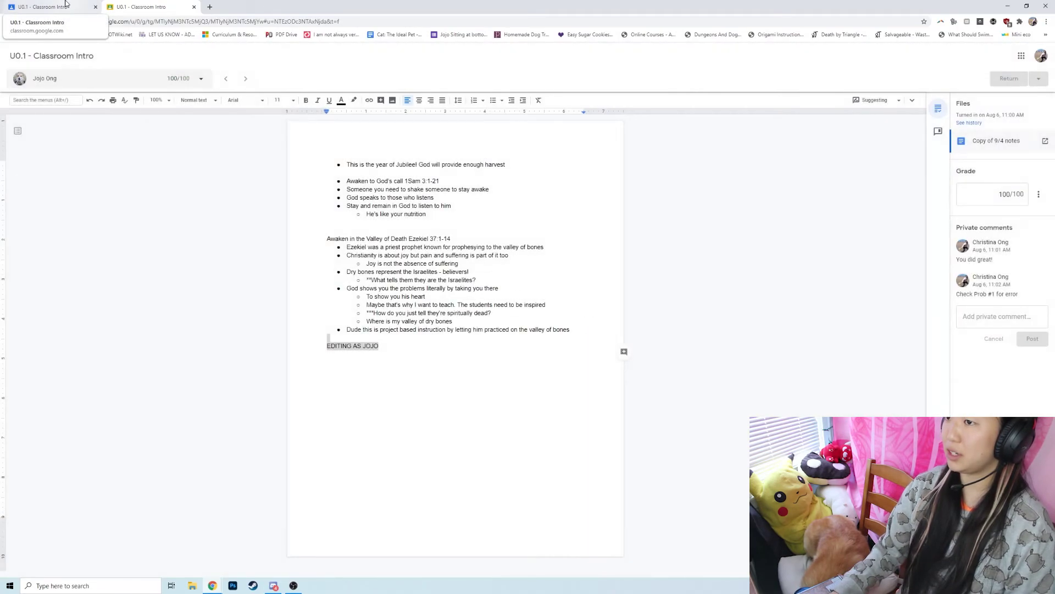
# Return the selected submission from the Student work list, then open the class Stream.
pyautogui.click(65, 3)
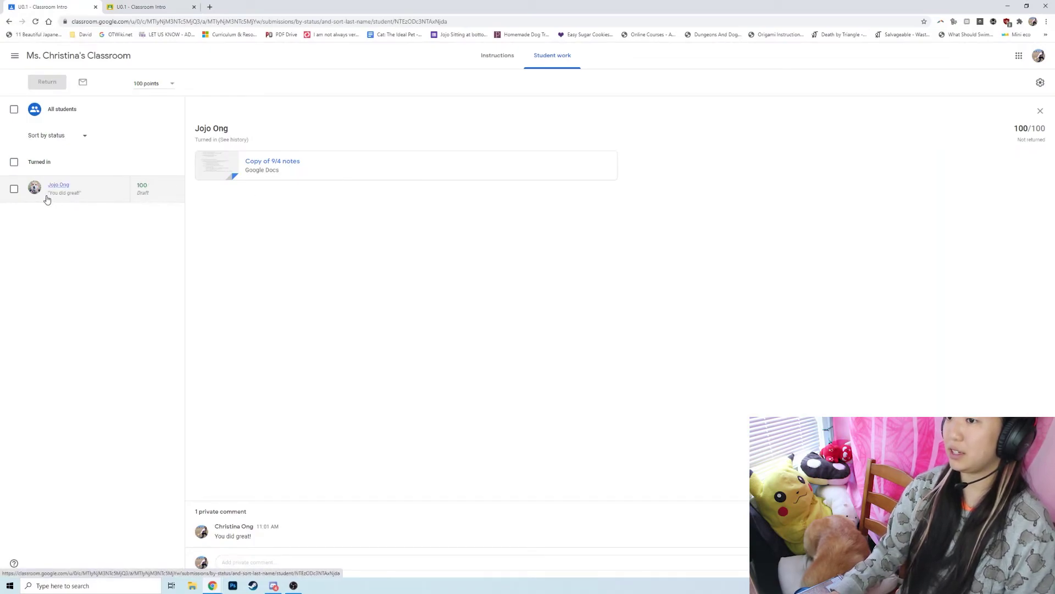
pyautogui.click(14, 189)
pyautogui.click(47, 82)
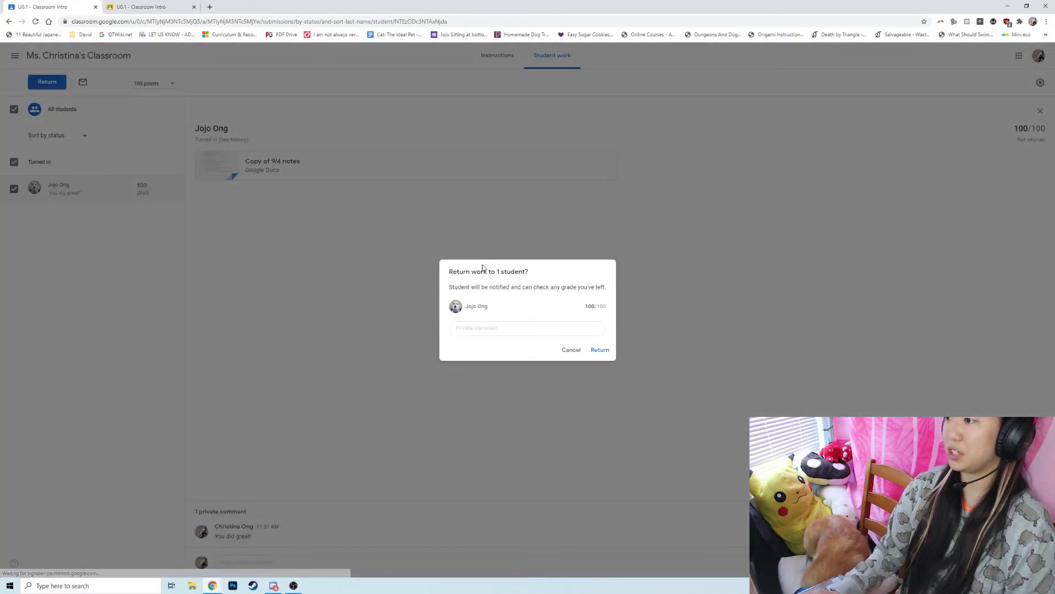
pyautogui.click(603, 352)
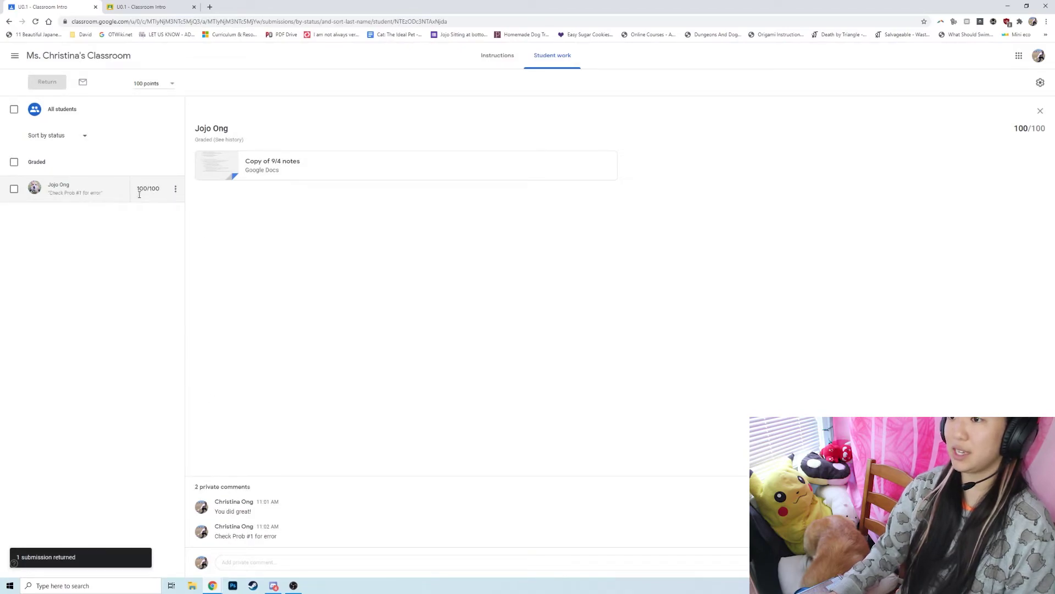
pyautogui.click(258, 562)
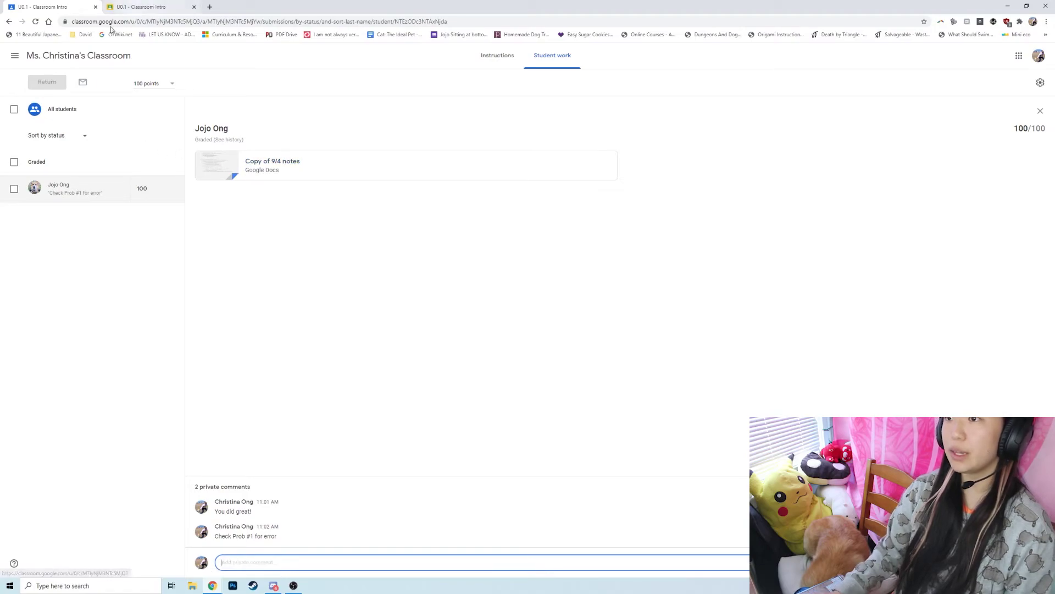
pyautogui.click(29, 58)
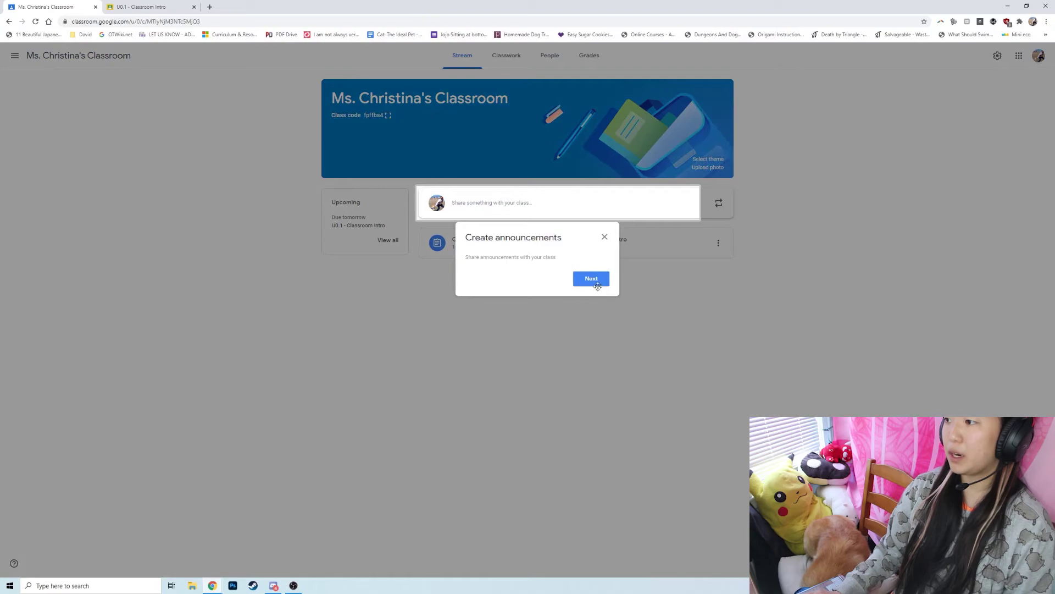
# From the Classwork page, start creating a new material post.
pyautogui.click(605, 238)
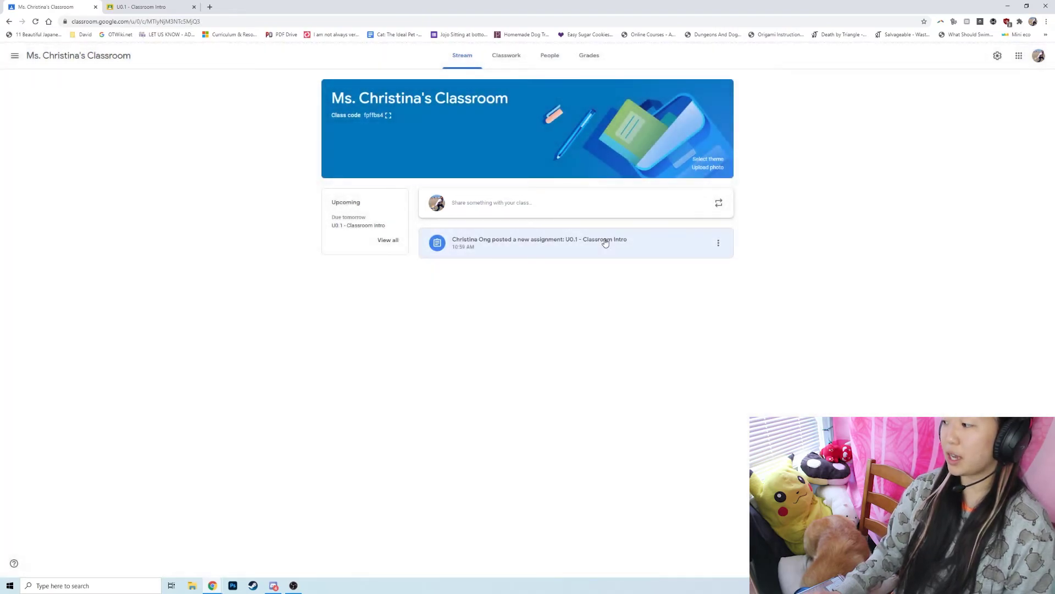
pyautogui.click(505, 55)
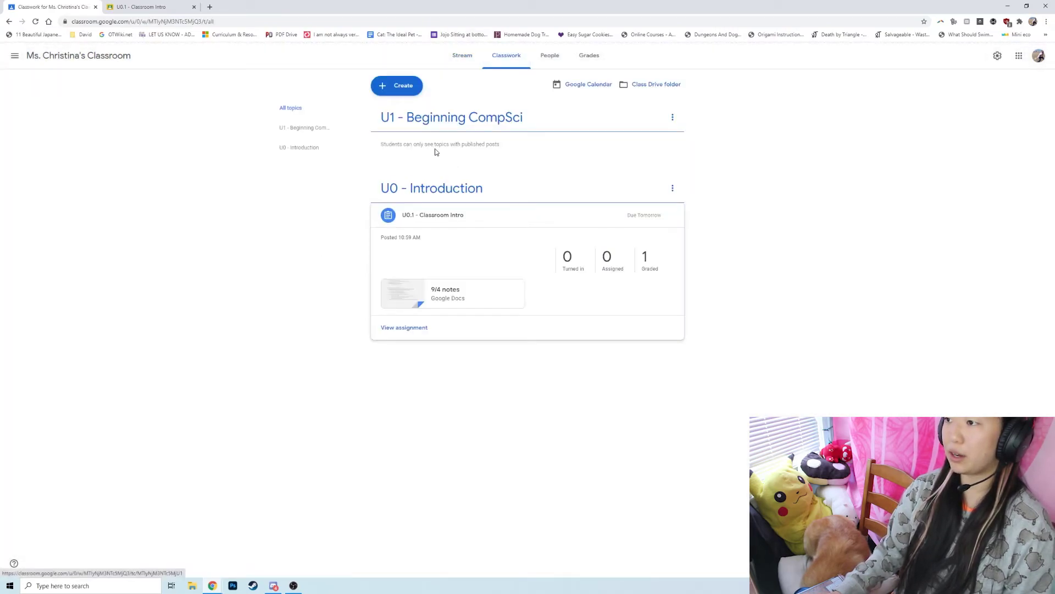
pyautogui.click(404, 88)
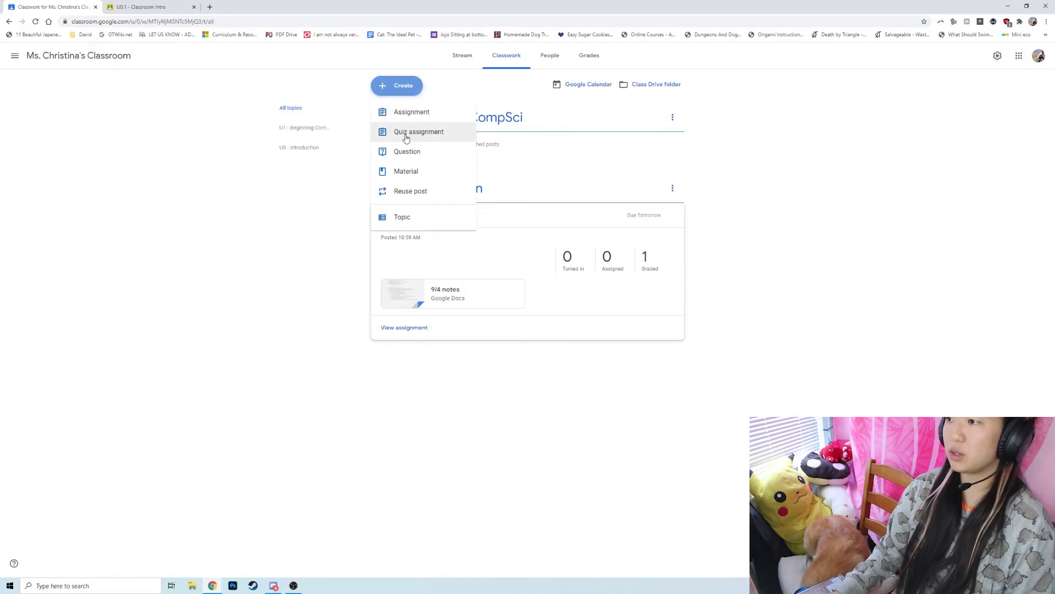
pyautogui.click(406, 172)
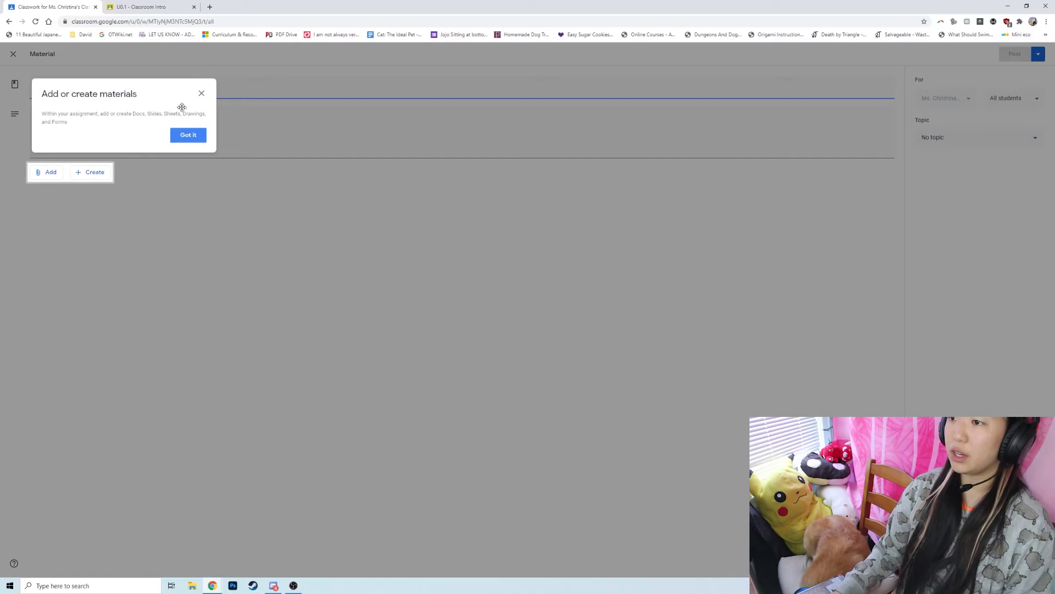
# Title the material 'U0 - Intro Textbook/Reading' and file it under U0 - Introduction.
pyautogui.click(201, 93)
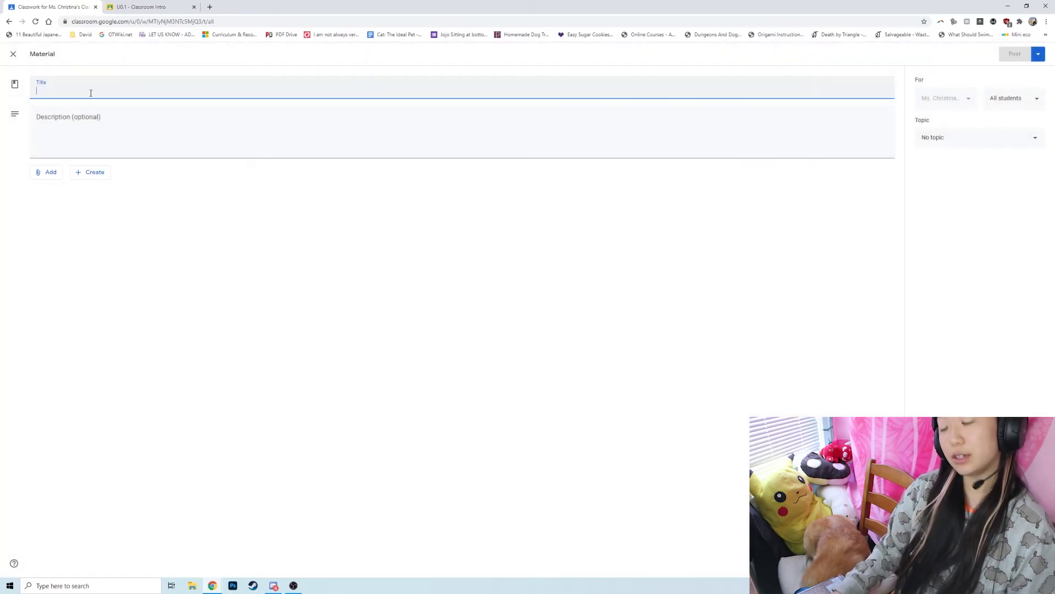
pyautogui.write('U0 - Intro Textbook/Reading')
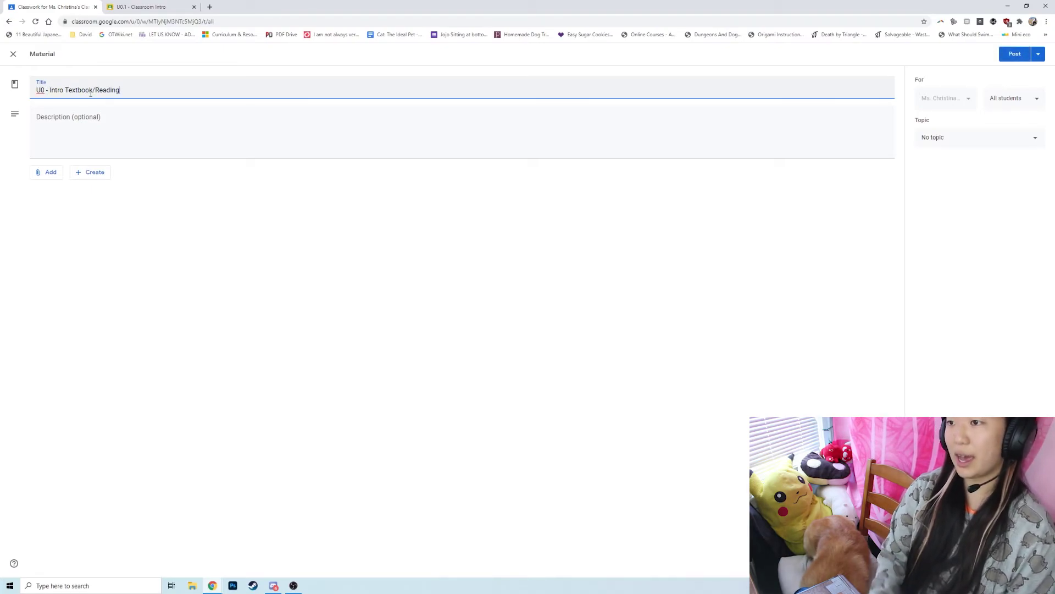
pyautogui.click(85, 122)
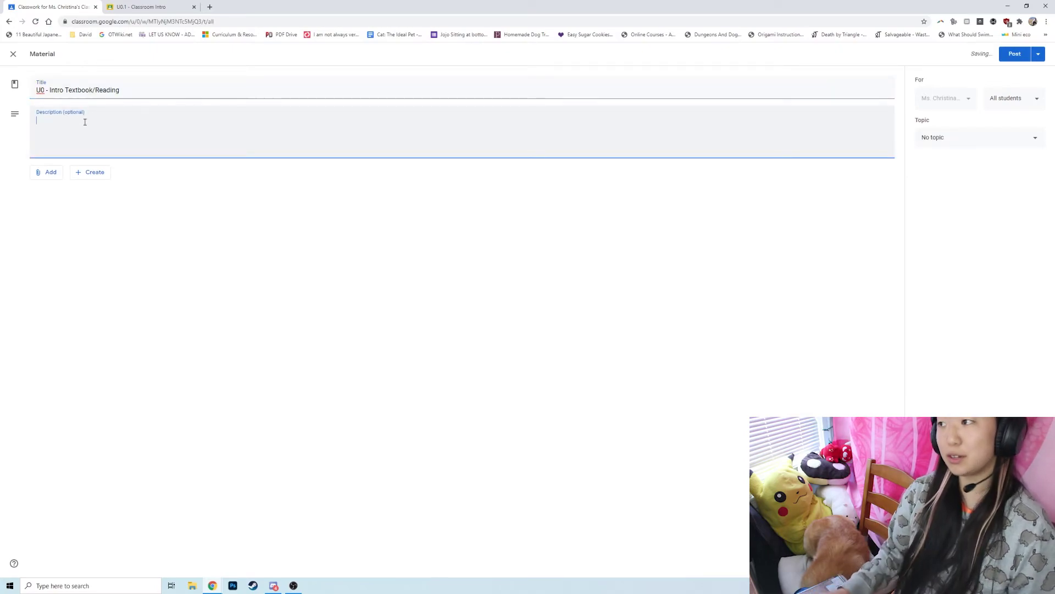
pyautogui.click(935, 137)
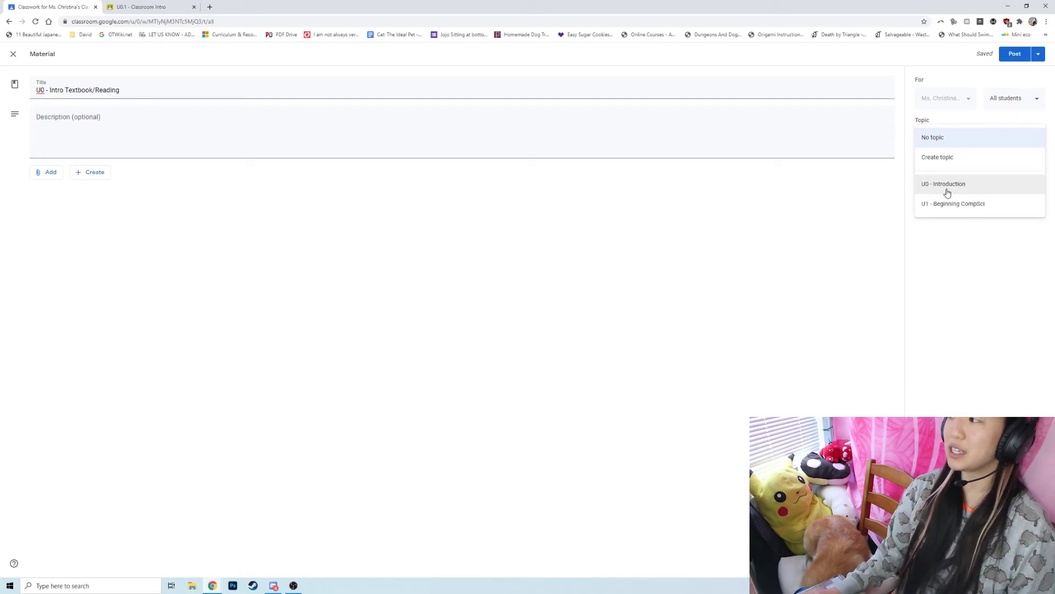
pyautogui.click(947, 192)
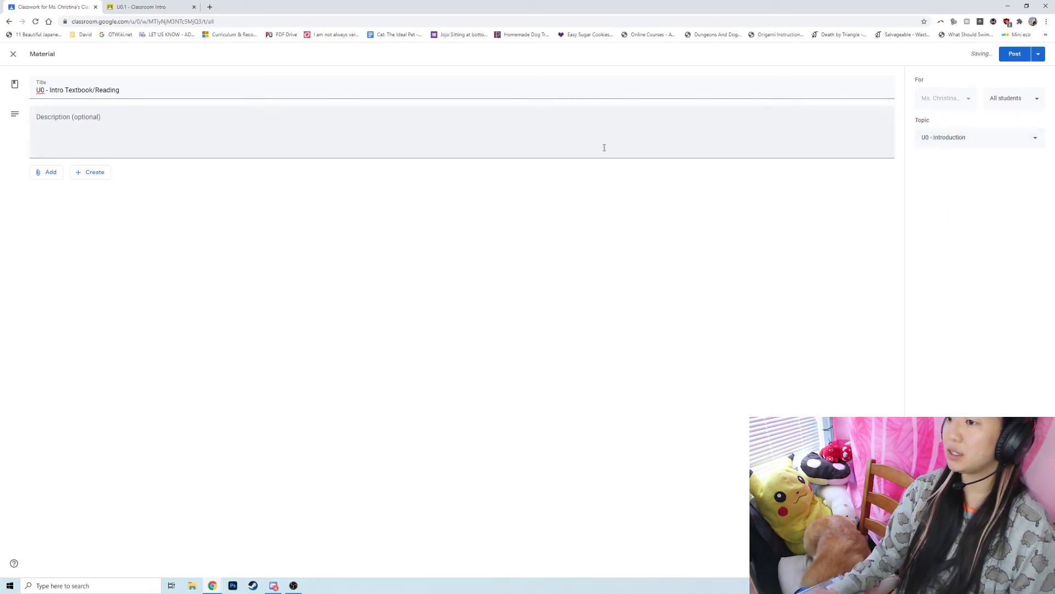
# Attach the first 'corgis' YouTube result to the material and post it to the class.
pyautogui.click(55, 172)
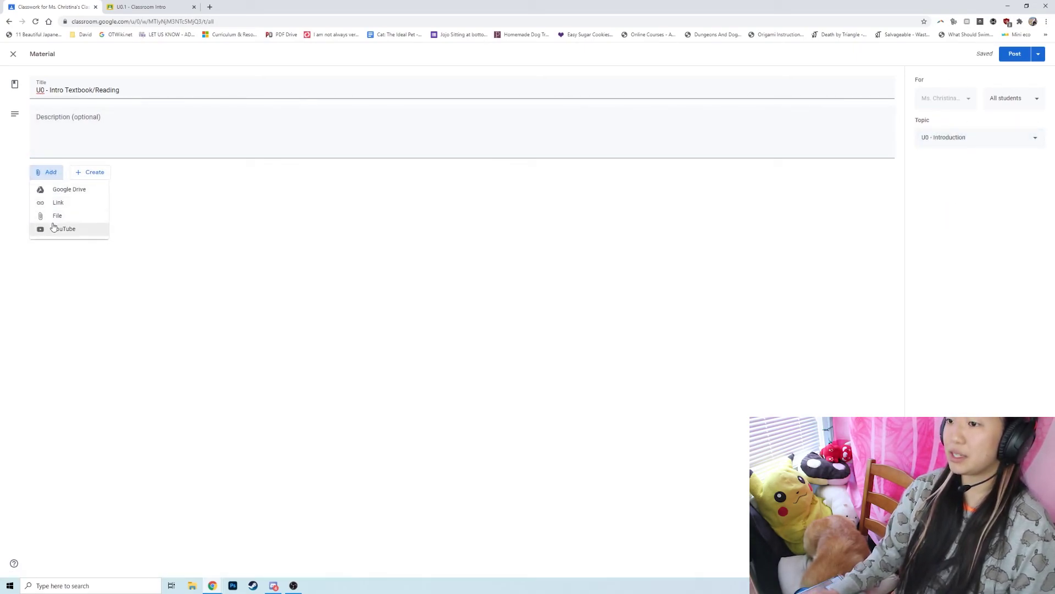
pyautogui.click(85, 226)
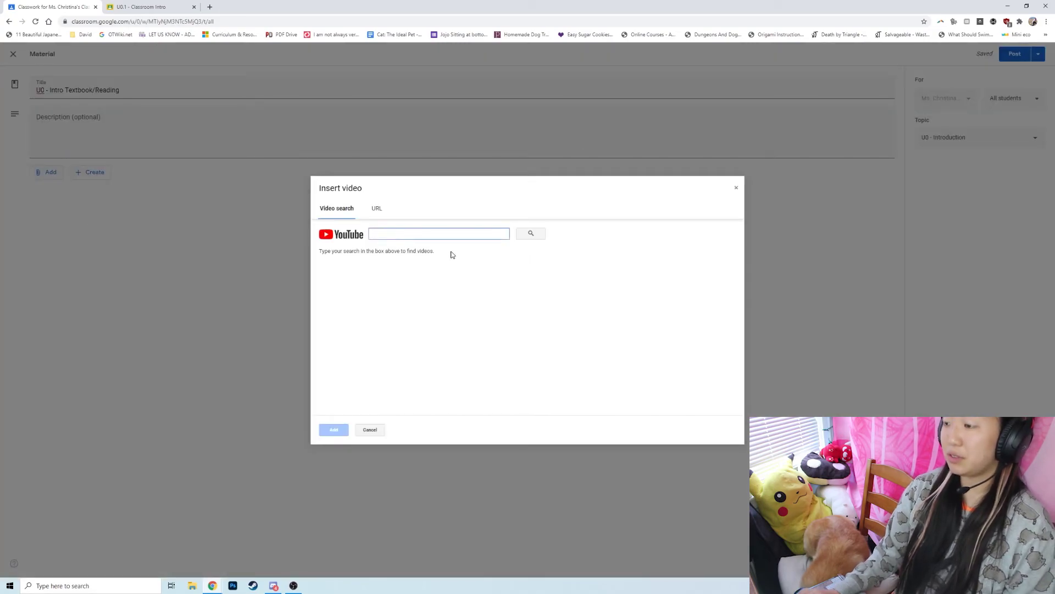
pyautogui.write('corgis')
pyautogui.click(528, 235)
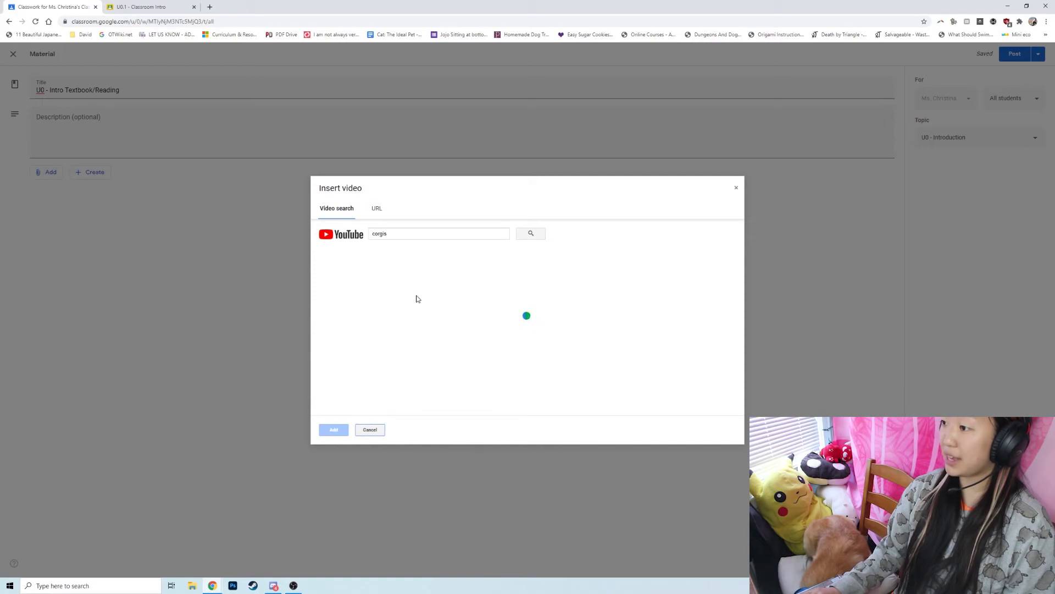
pyautogui.click(409, 279)
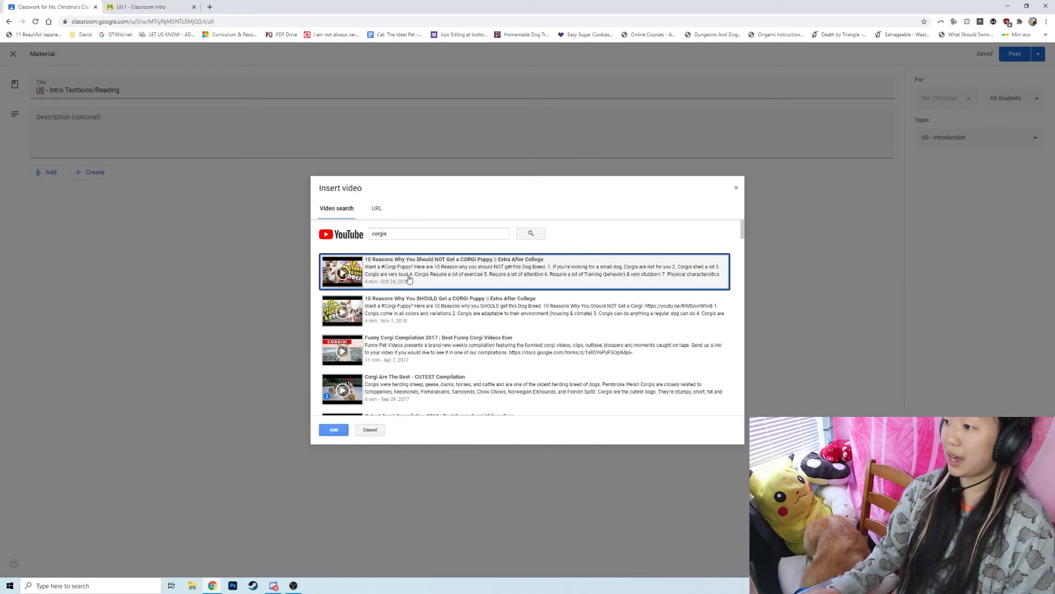
pyautogui.click(335, 430)
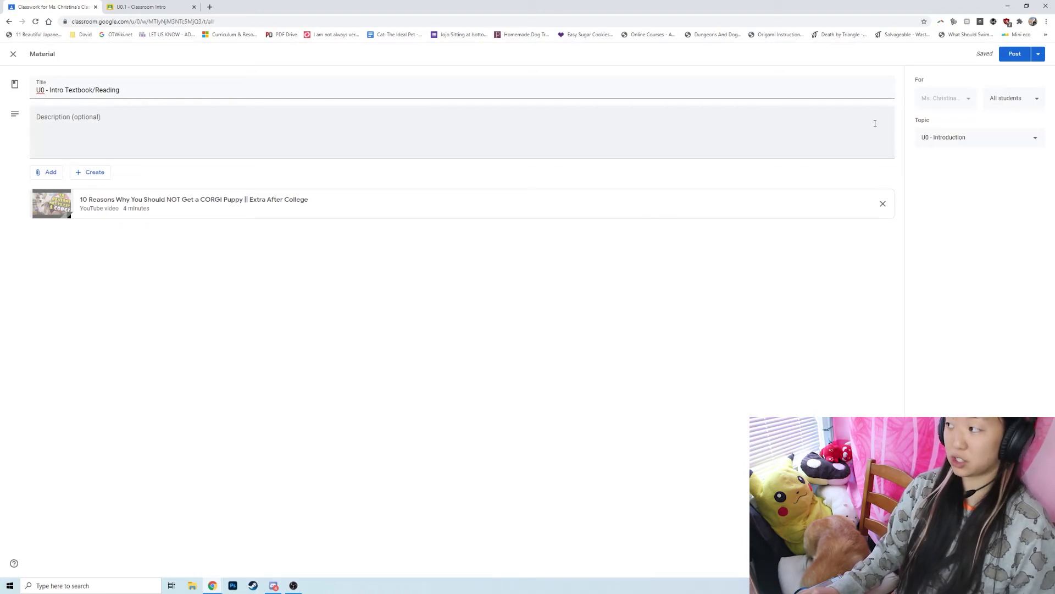
pyautogui.click(1039, 53)
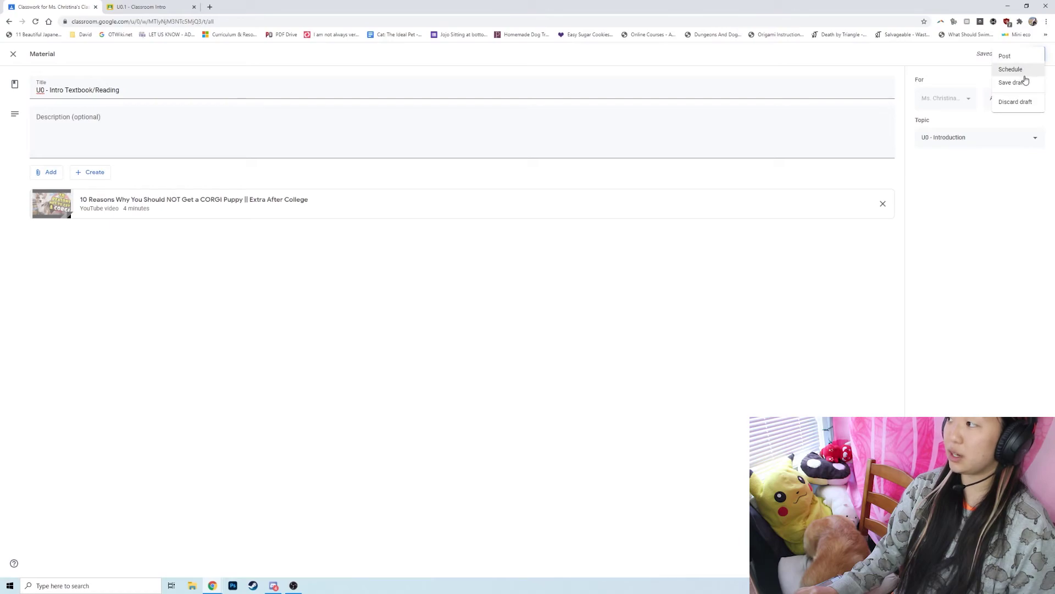
pyautogui.click(1015, 55)
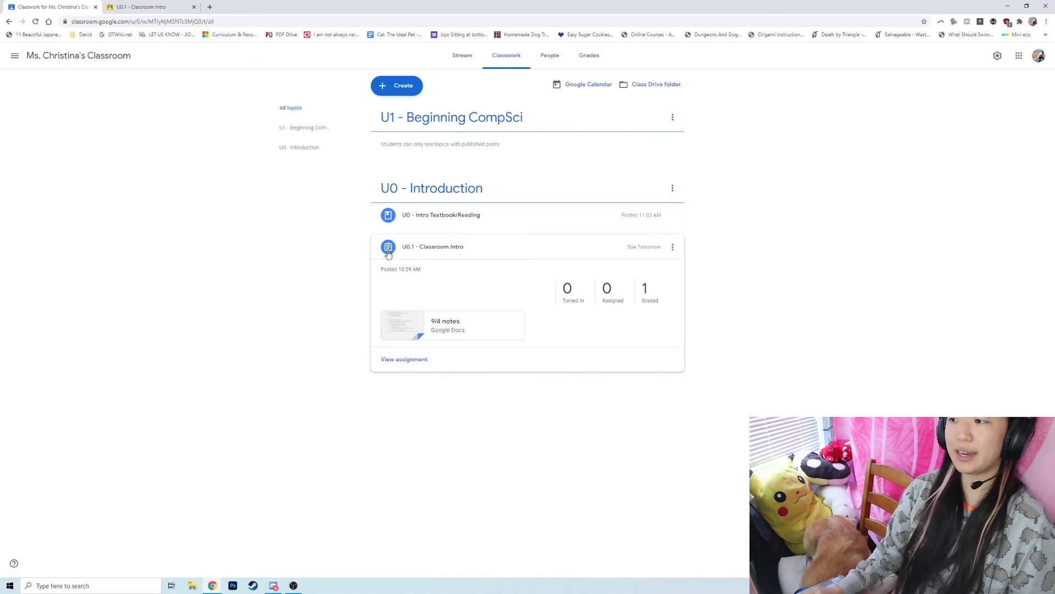
# Switch to the student's incognito window and open the class's Classwork list.
pyautogui.click(428, 252)
pyautogui.moveTo(214, 584)
pyautogui.click(268, 550)
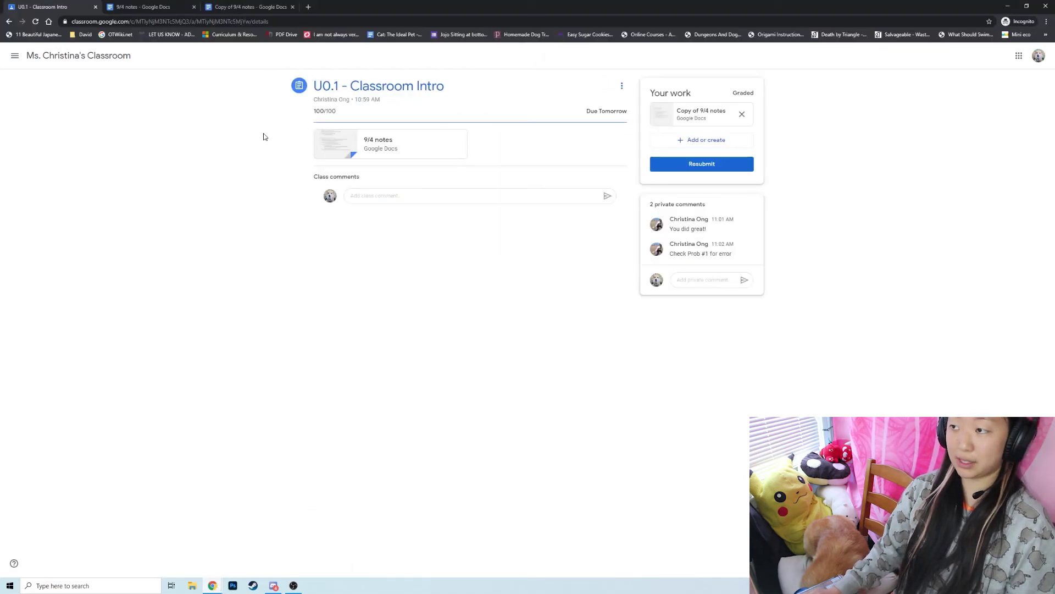
pyautogui.click(50, 56)
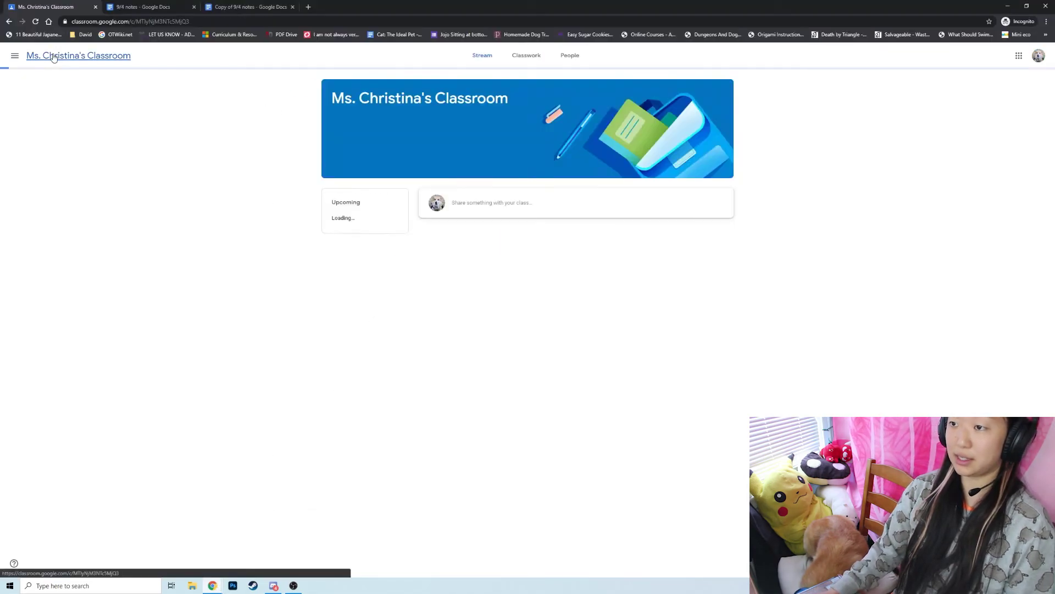
pyautogui.click(522, 59)
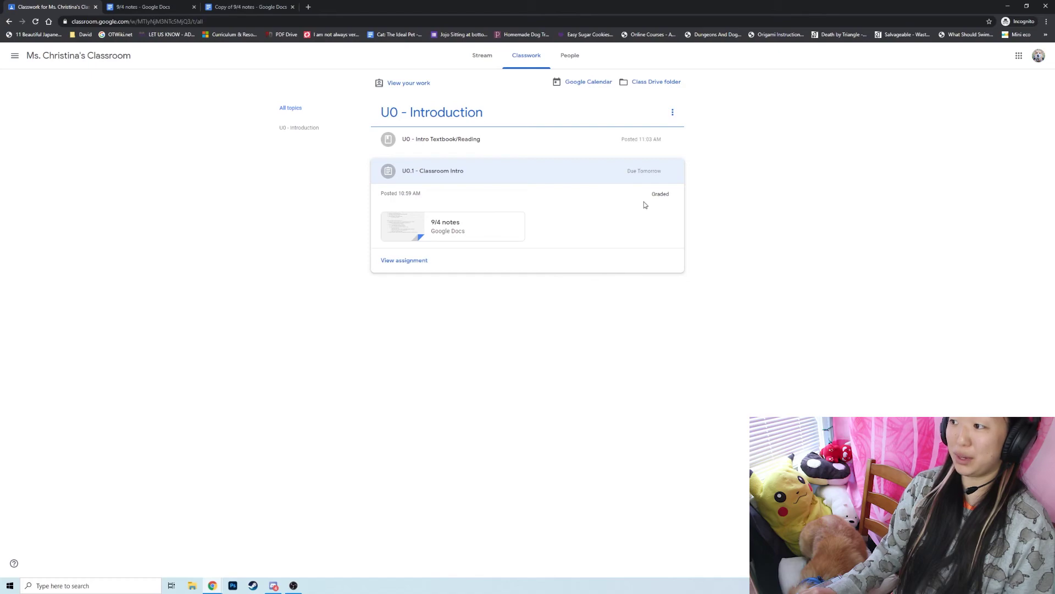
# Open U0.1 - Classroom Intro, verify the 100/100 grade, and return to Classwork.
pyautogui.click(485, 178)
pyautogui.click(484, 176)
pyautogui.click(415, 261)
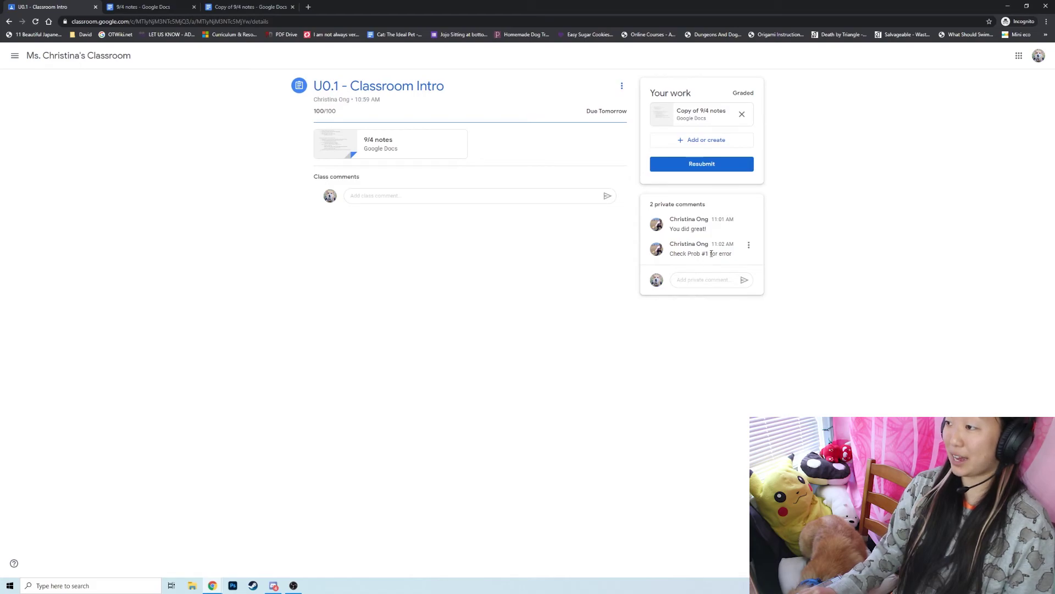
pyautogui.moveTo(345, 114); pyautogui.dragTo(316, 111)
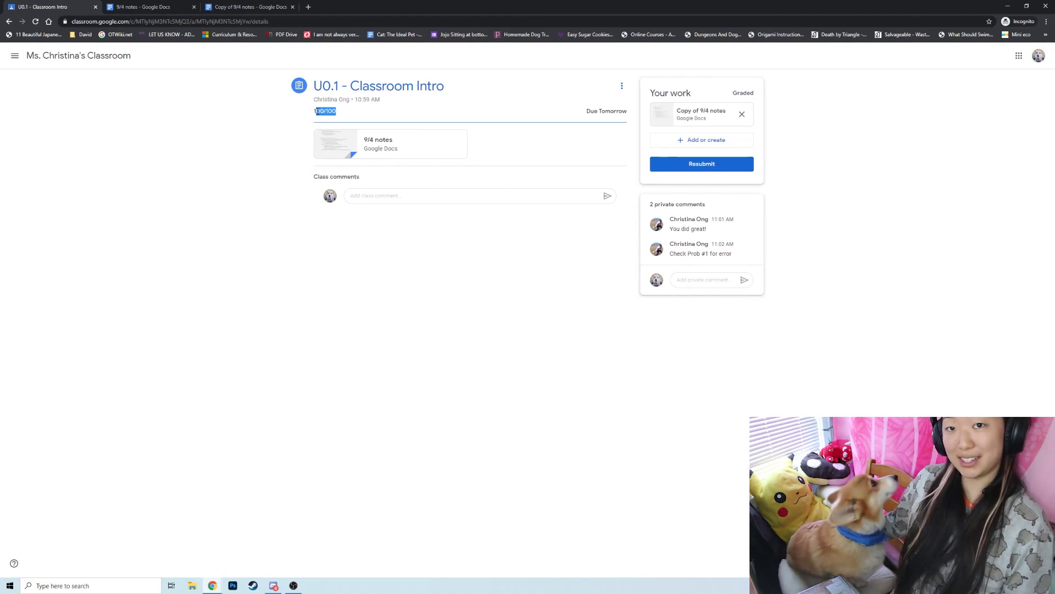
pyautogui.click(88, 57)
pyautogui.click(525, 65)
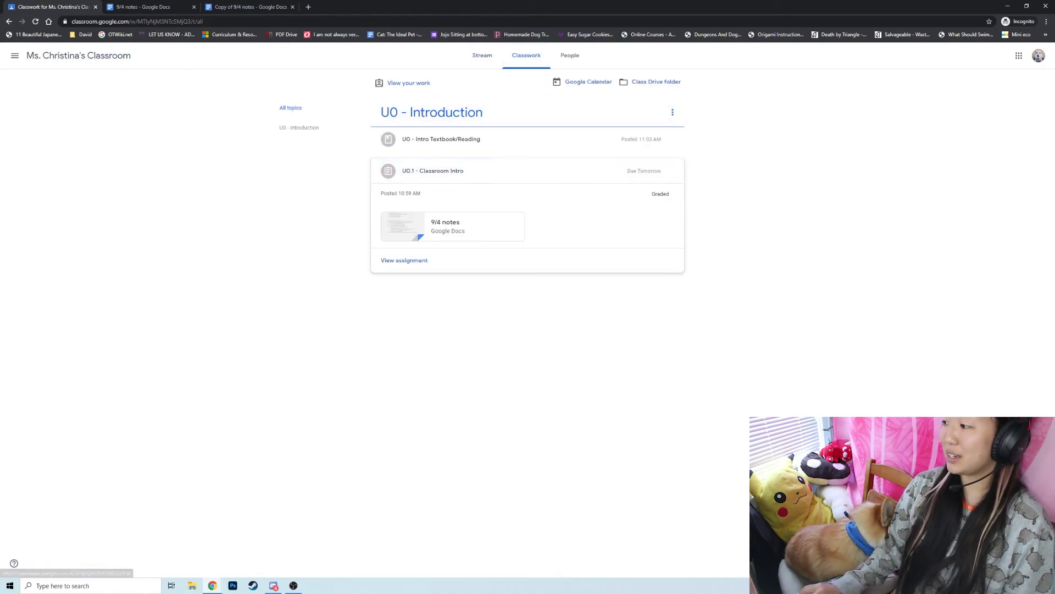
# Play and close the corgi video in U0 - Intro Textbook/Reading, then open the material's page.
pyautogui.click(445, 140)
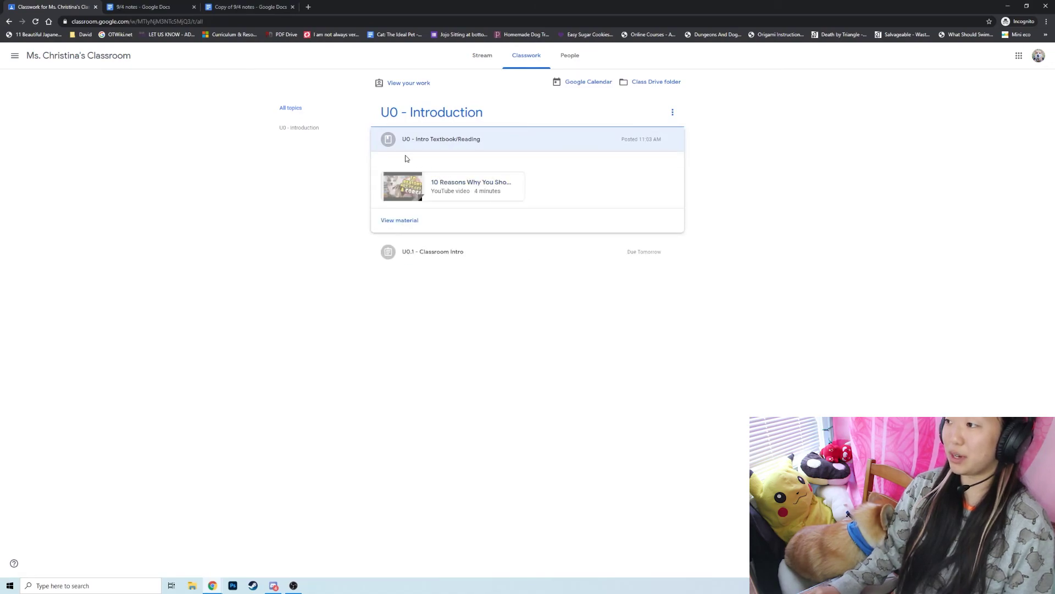
pyautogui.click(414, 186)
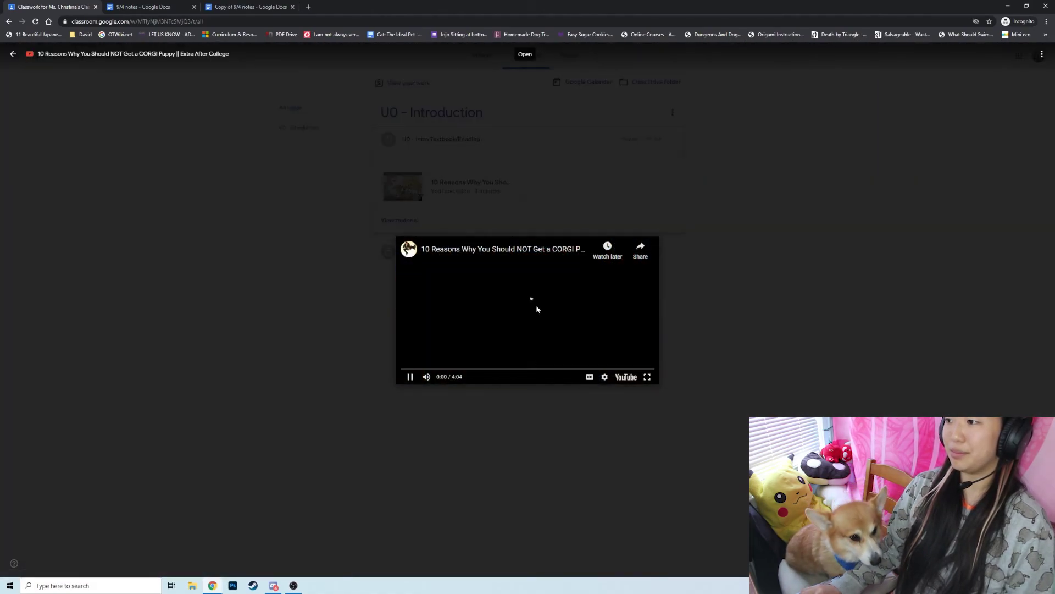
pyautogui.click(408, 377)
pyautogui.click(316, 361)
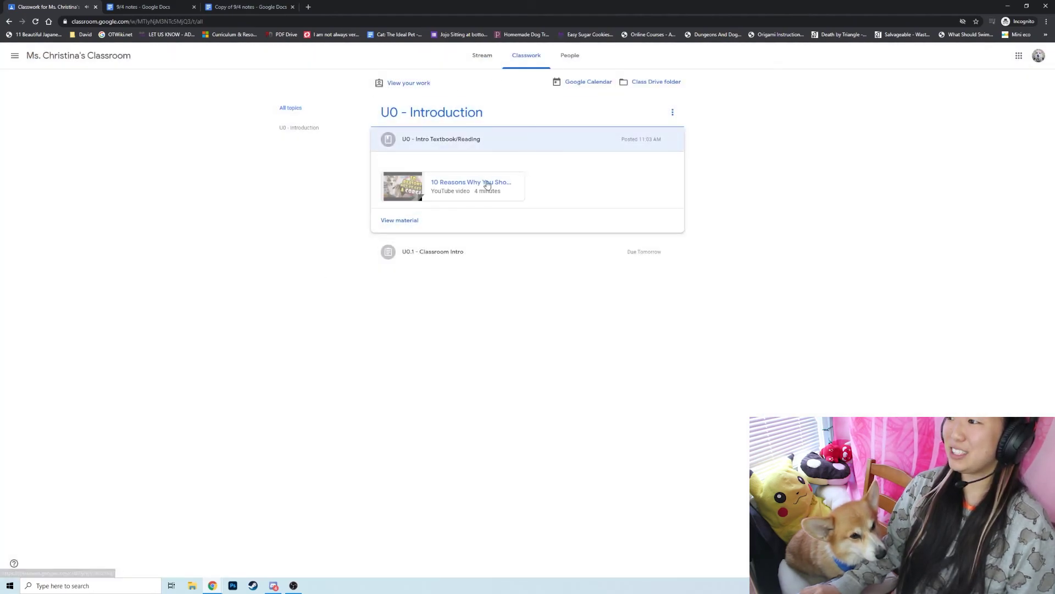
pyautogui.click(417, 227)
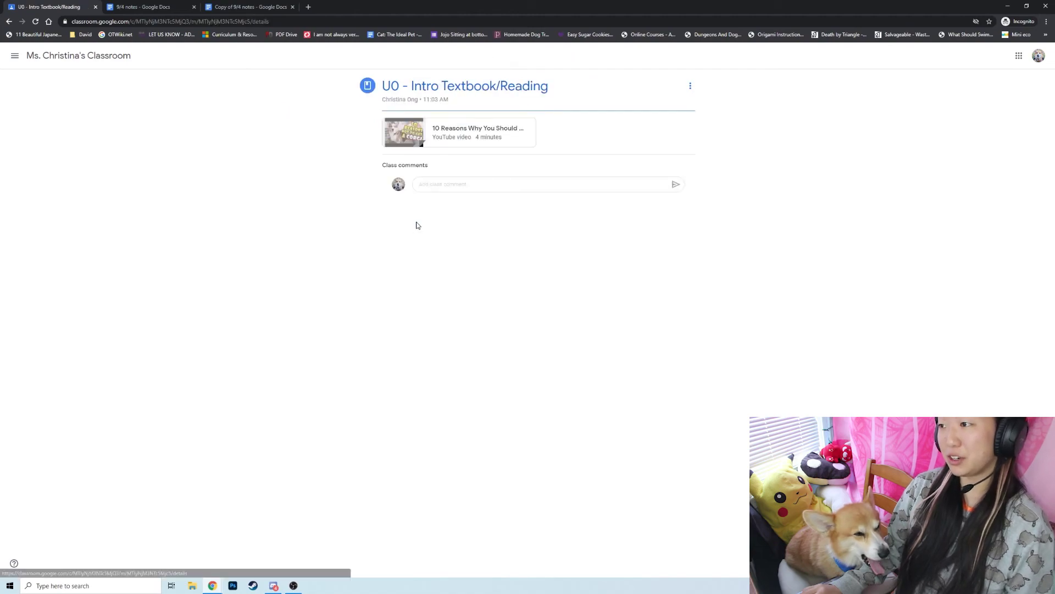
# Post the class comment 'Corgis are the best' on the reading material.
pyautogui.click(545, 187)
pyautogui.write('Corgis are the')
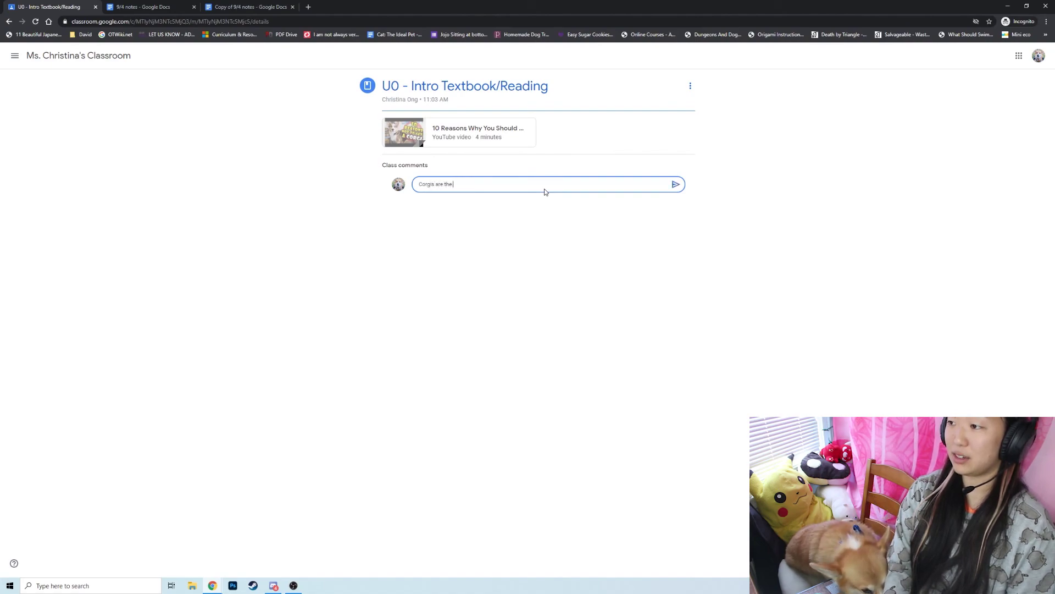
pyautogui.write(' best')
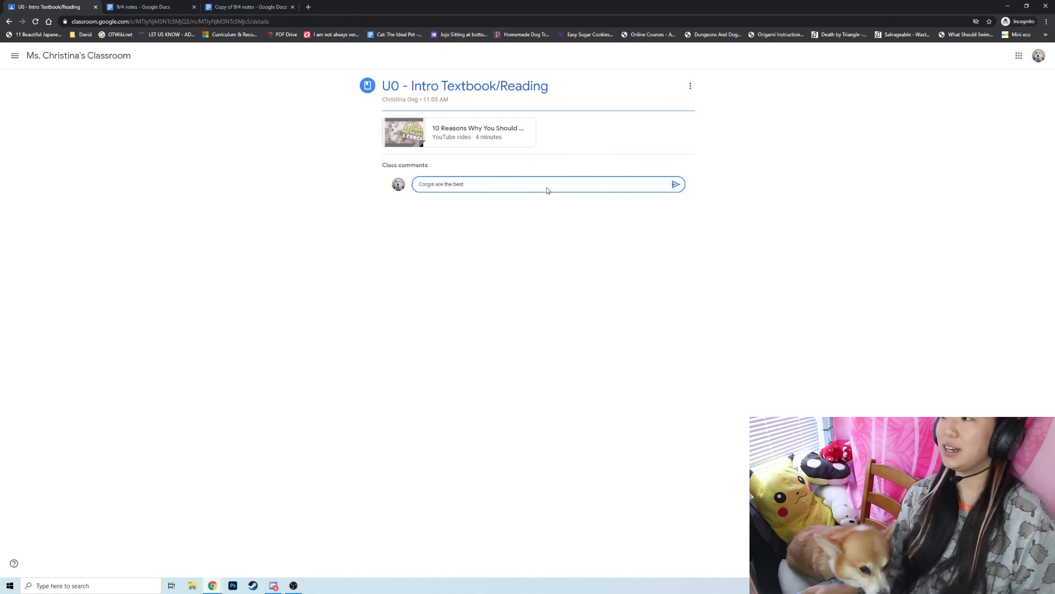
pyautogui.click(675, 190)
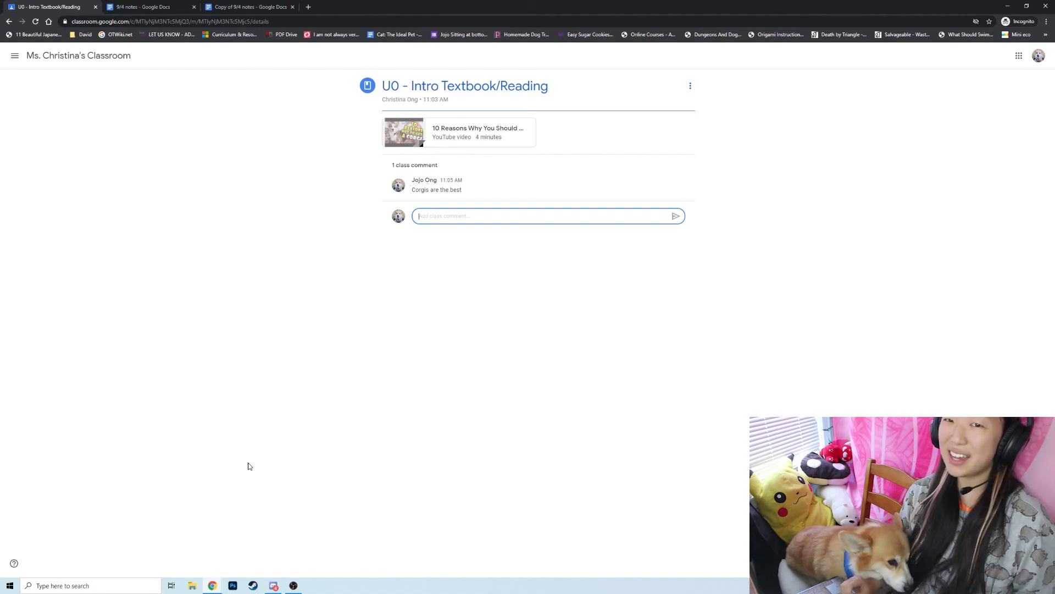
# Bring the teacher's Chrome window with the Classwork page back to the front.
pyautogui.moveTo(214, 586)
pyautogui.click(267, 566)
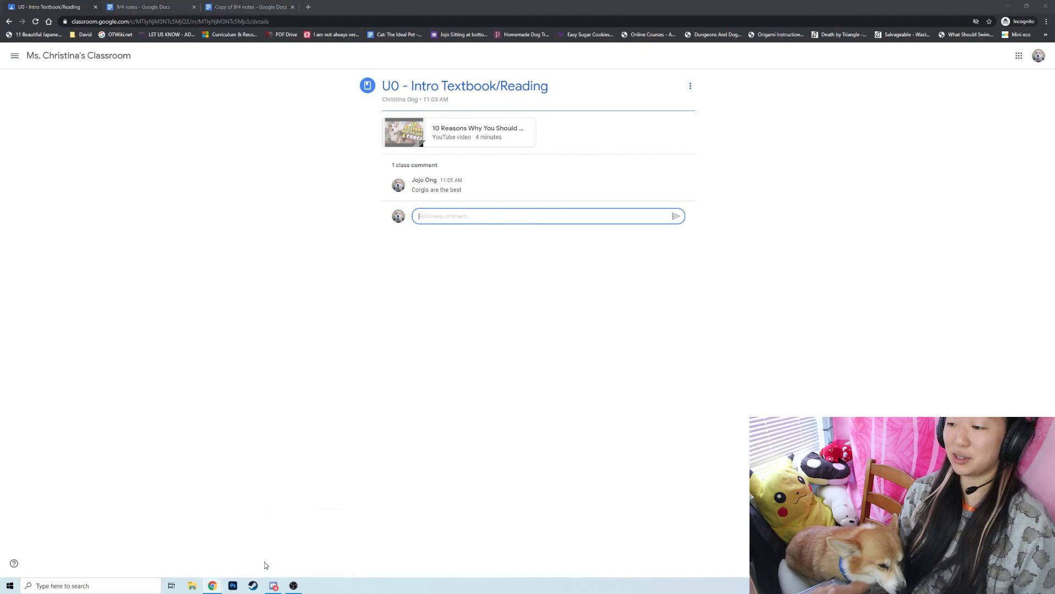
pyautogui.click(241, 546)
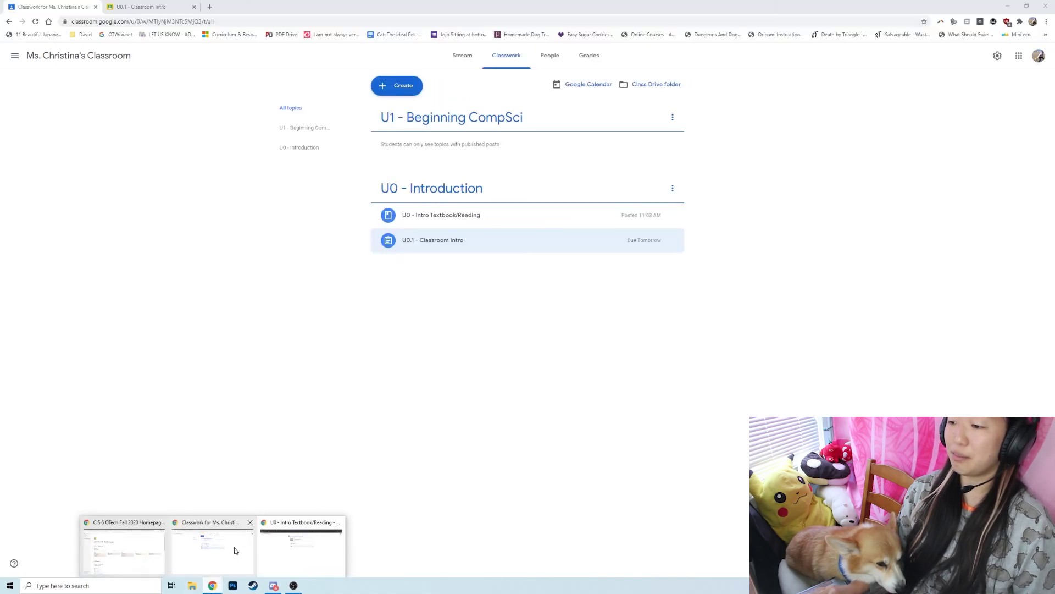